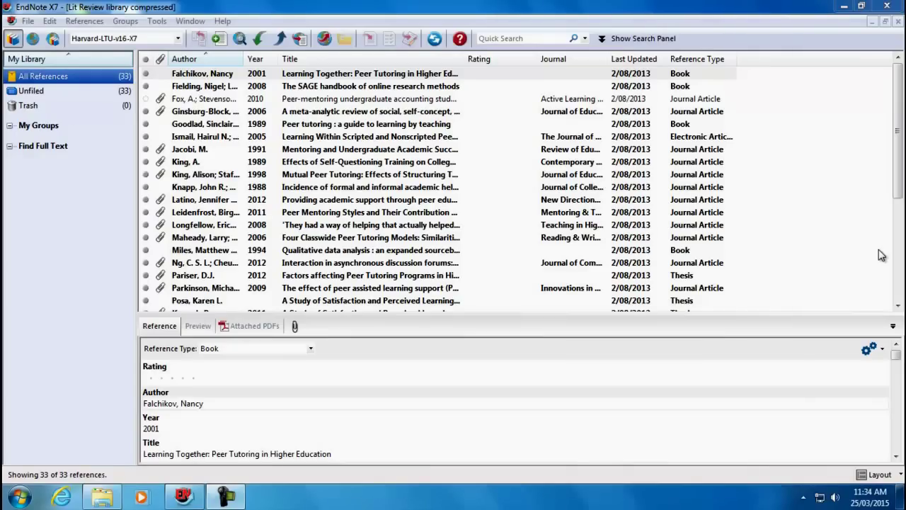
Step: Export all references in the library as an XML file named Lit Review library compressed to the Desktop
click(277, 201)
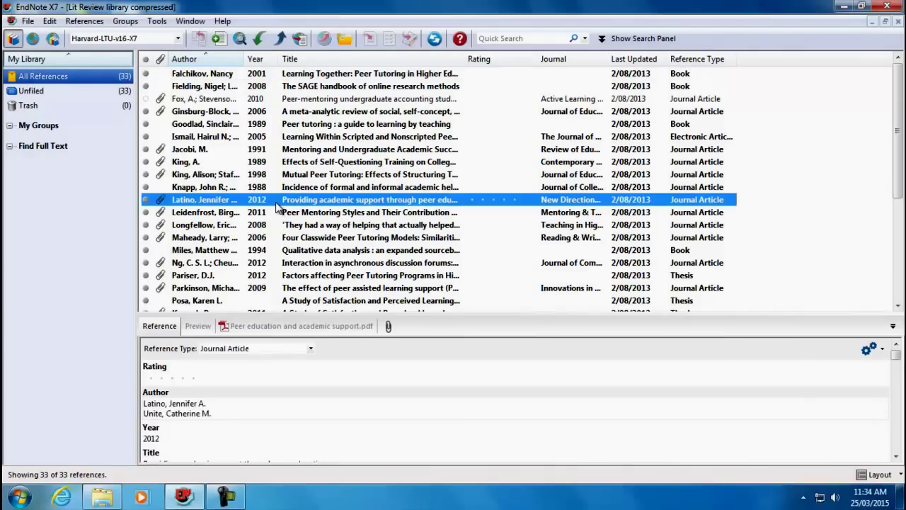
key(ctrl+a)
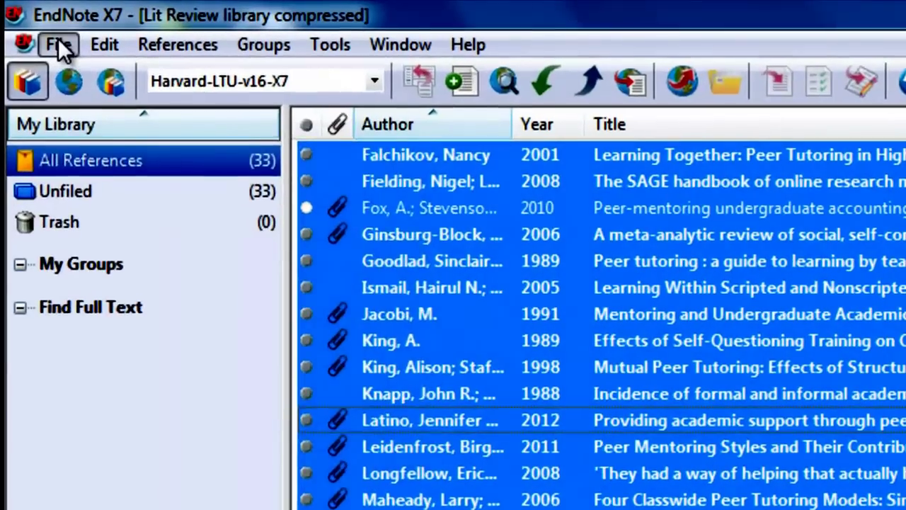
click(28, 20)
click(89, 313)
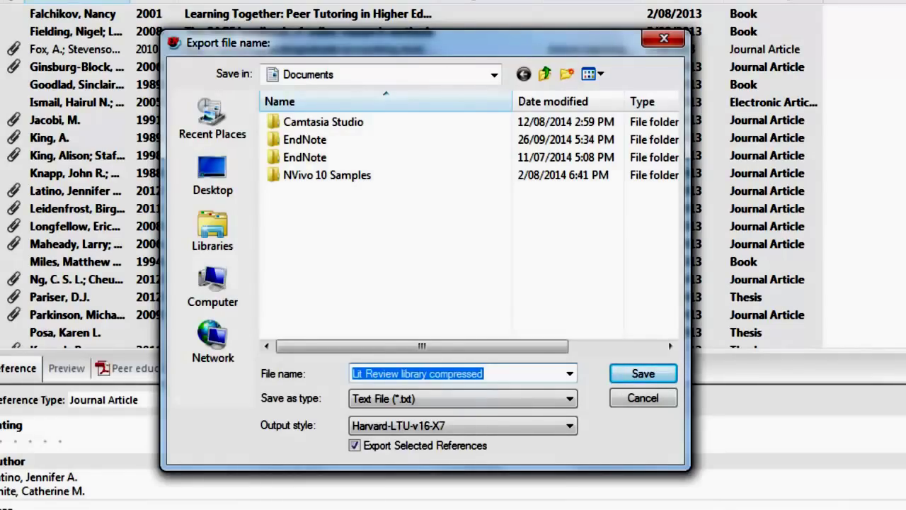
click(420, 397)
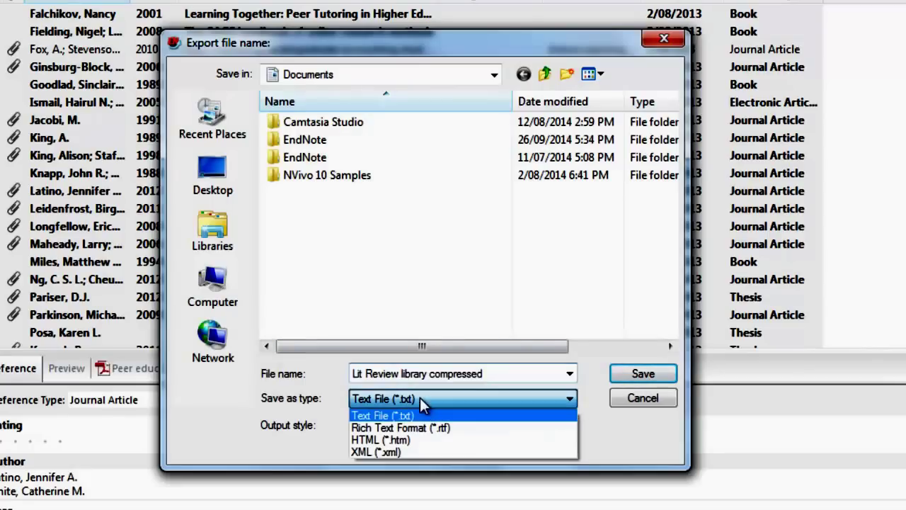
click(417, 448)
click(213, 177)
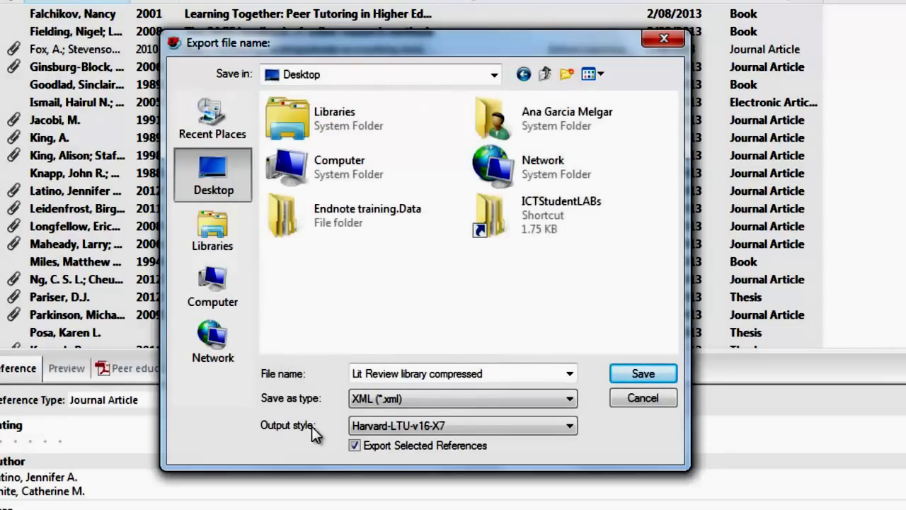
click(626, 370)
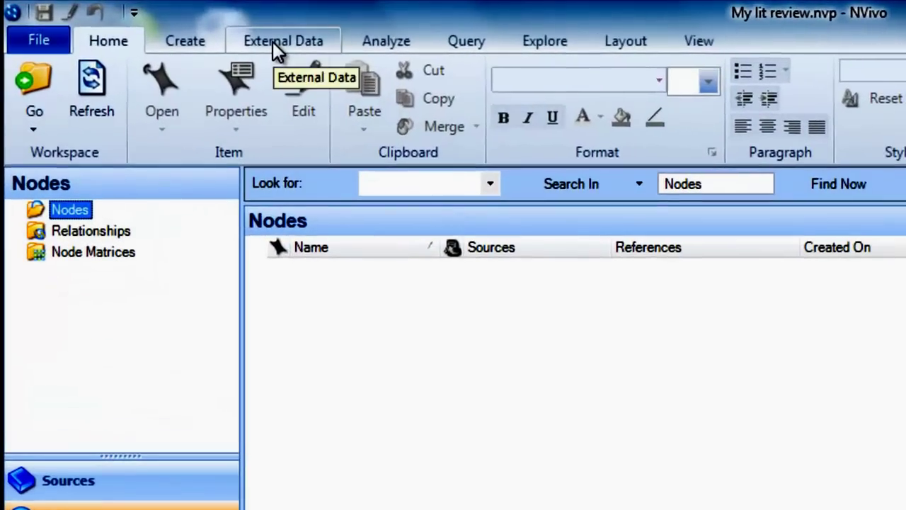
Step: Switch to NVivo and start an EndNote import from the Lit Review library compressed XML file on the Desktop
click(222, 36)
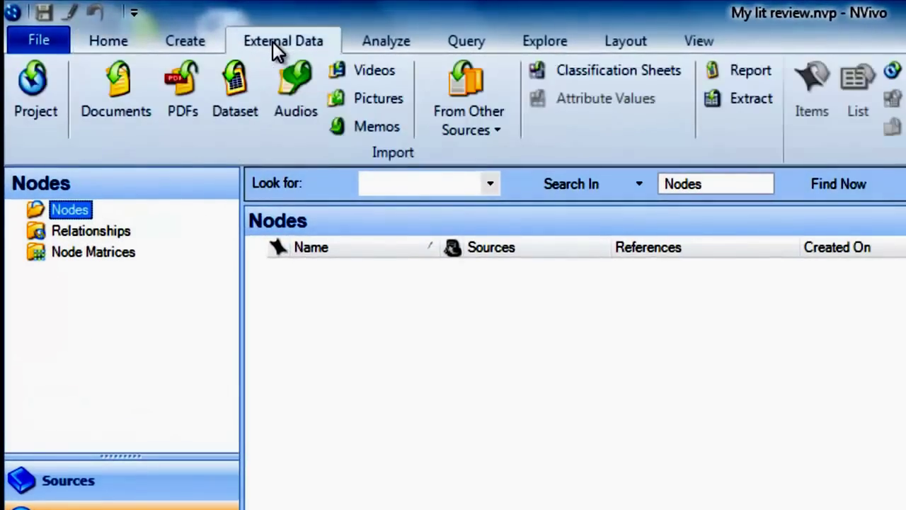
click(495, 131)
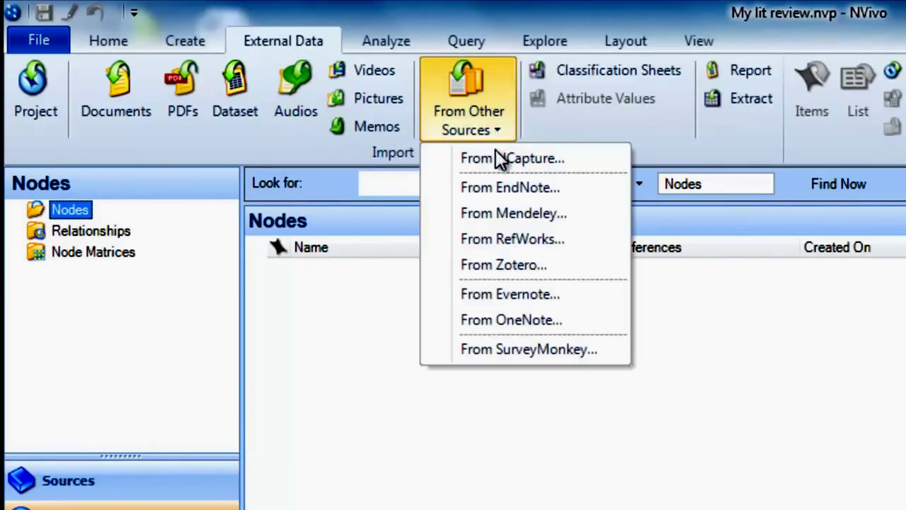
click(482, 188)
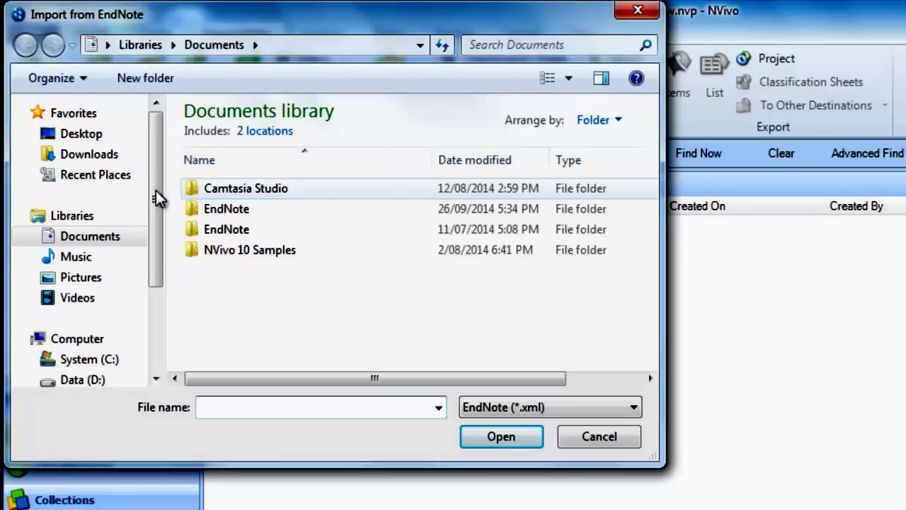
click(103, 140)
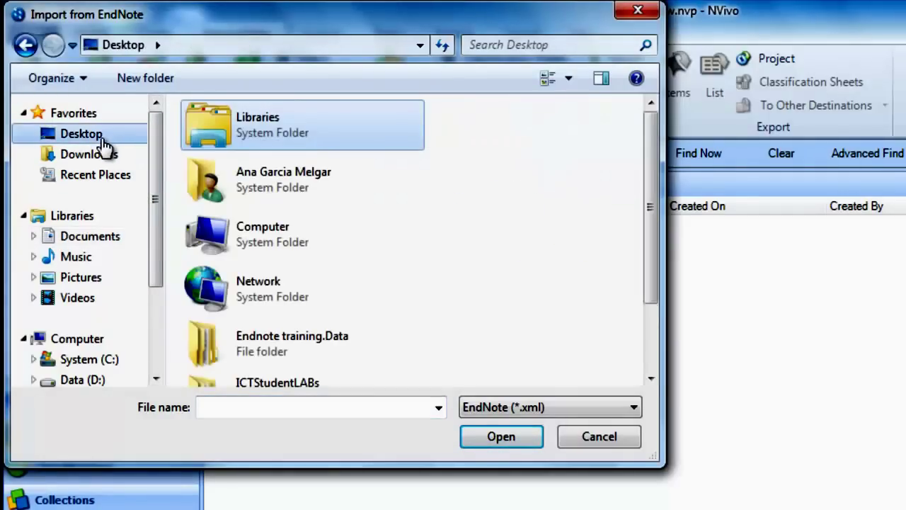
scroll(281, 306, down, 2)
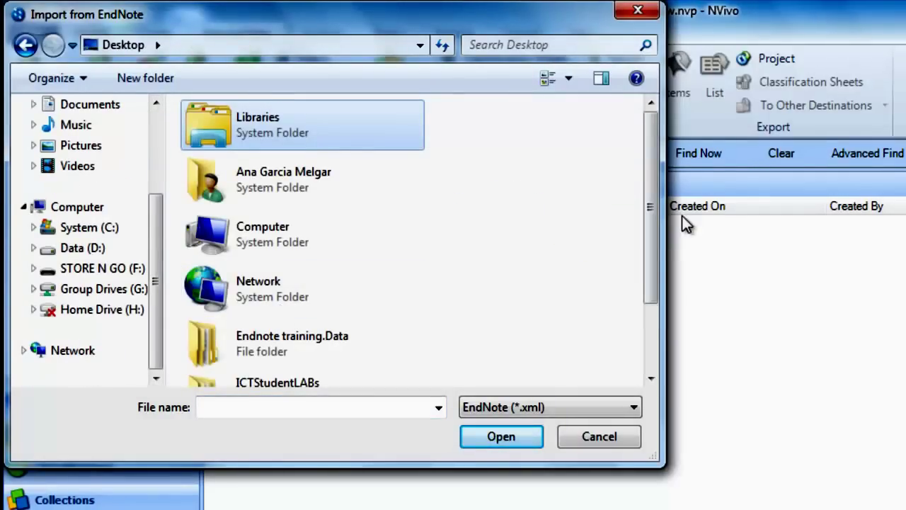
drag(649, 200, 647, 279)
click(370, 363)
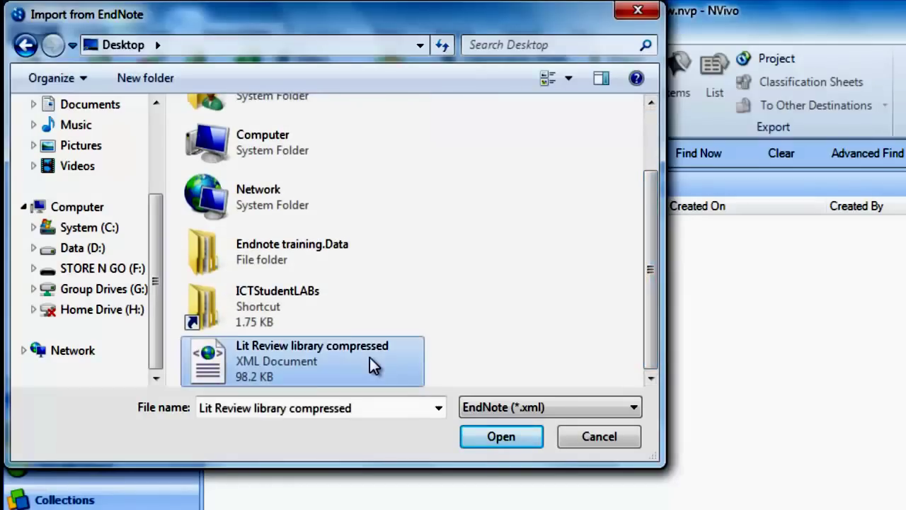
click(499, 436)
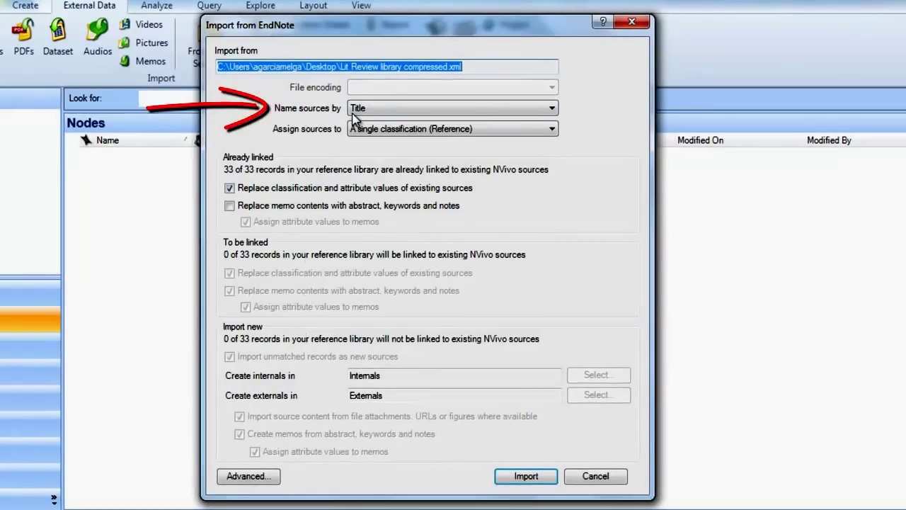
Step: Name sources by Author and Year, assign them to a single classification (Reference), and disable assigning attribute values to memos for already linked records
click(354, 109)
click(359, 133)
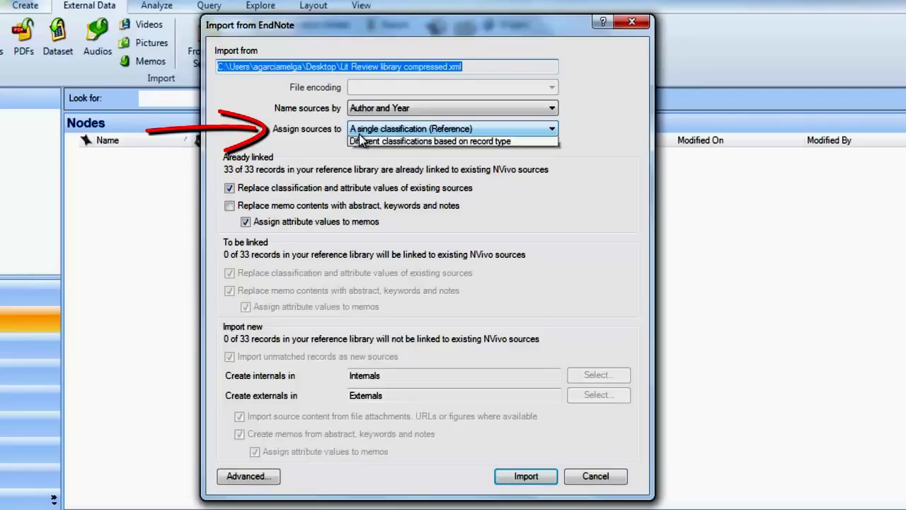
click(358, 134)
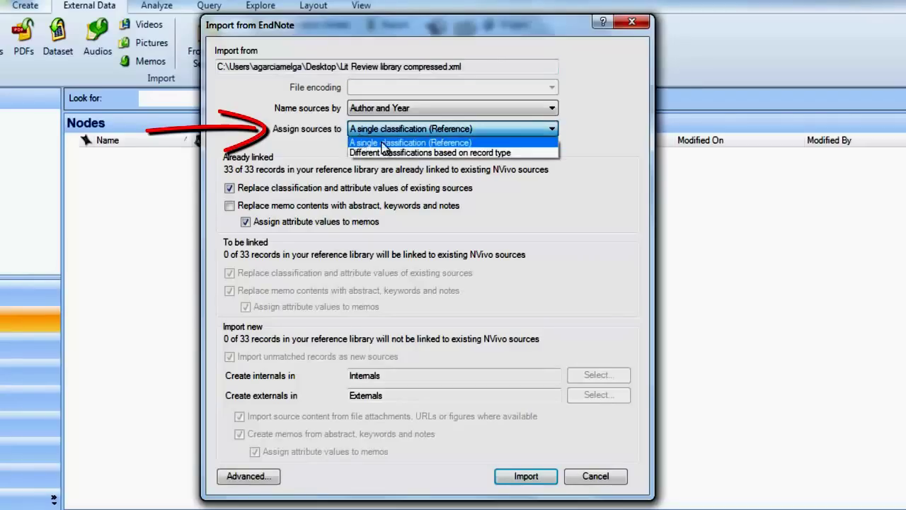
click(481, 142)
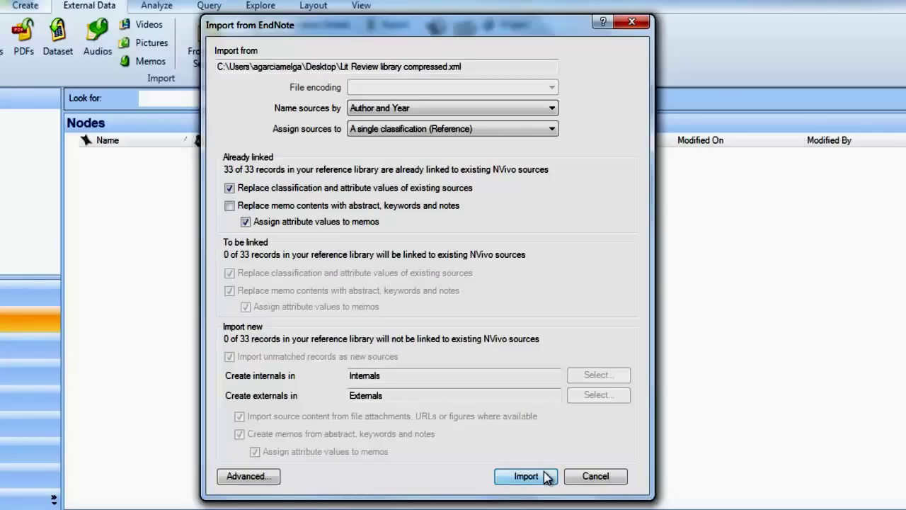
click(245, 222)
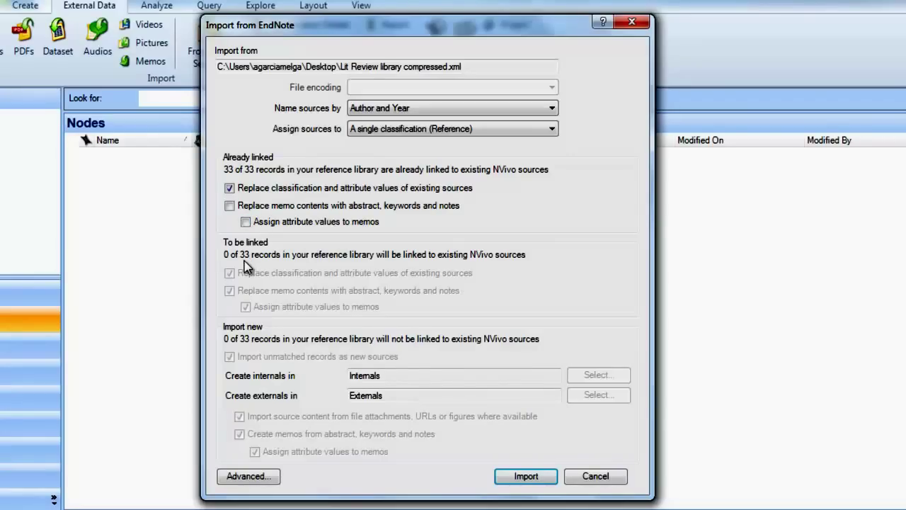
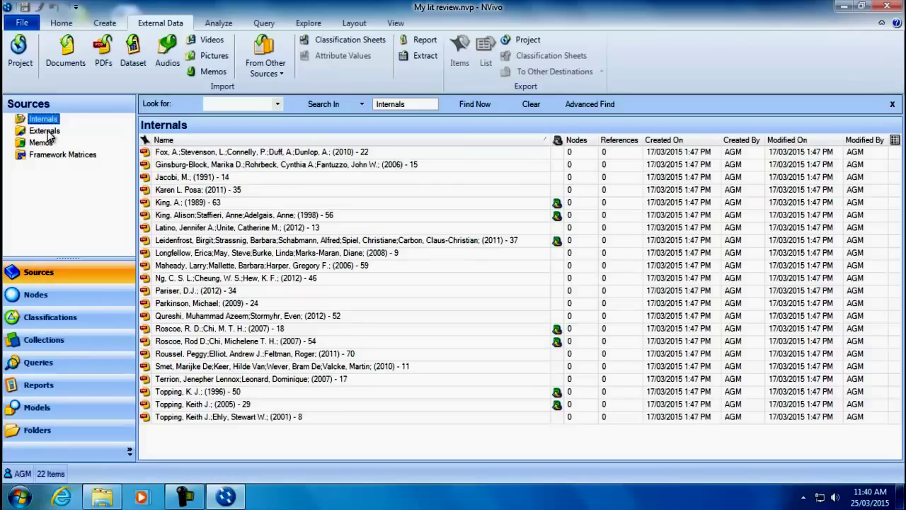
Step: Inspect the first PDF under Internals and the first item under Externals, opening the external for editing and closing both
double_click(198, 156)
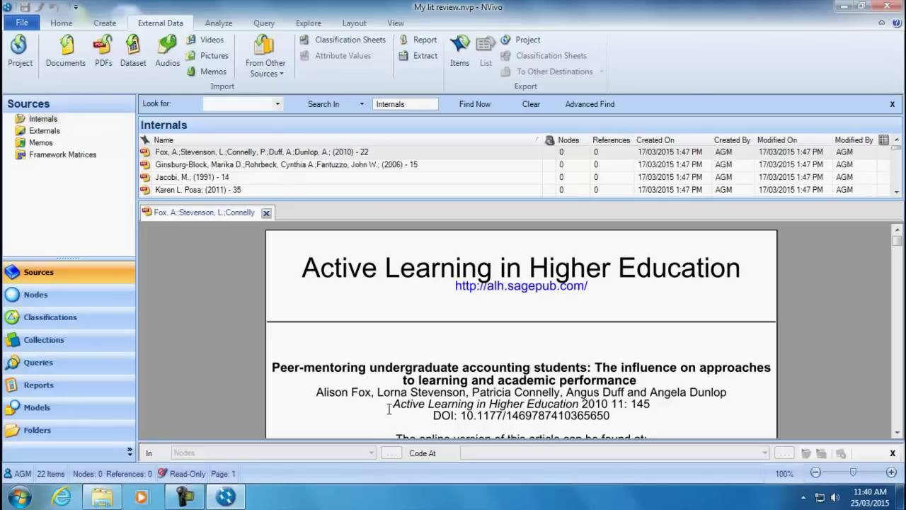
click(266, 213)
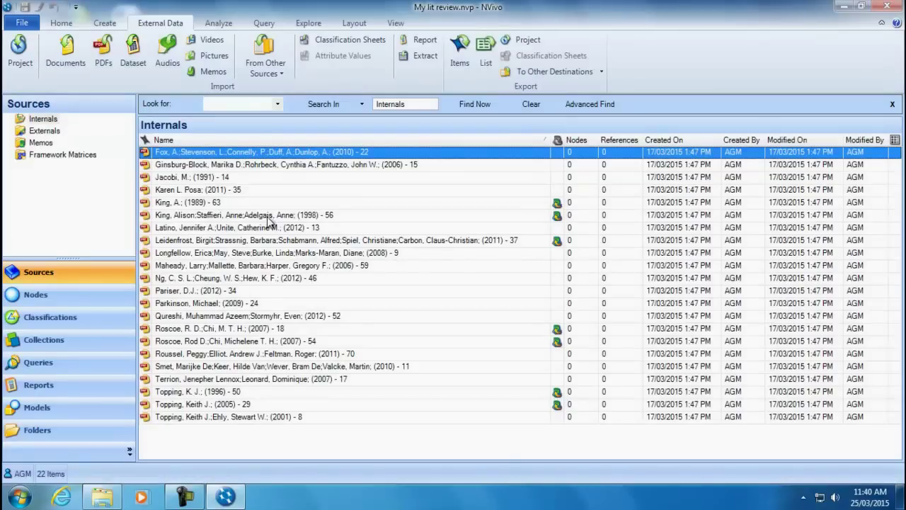
click(43, 133)
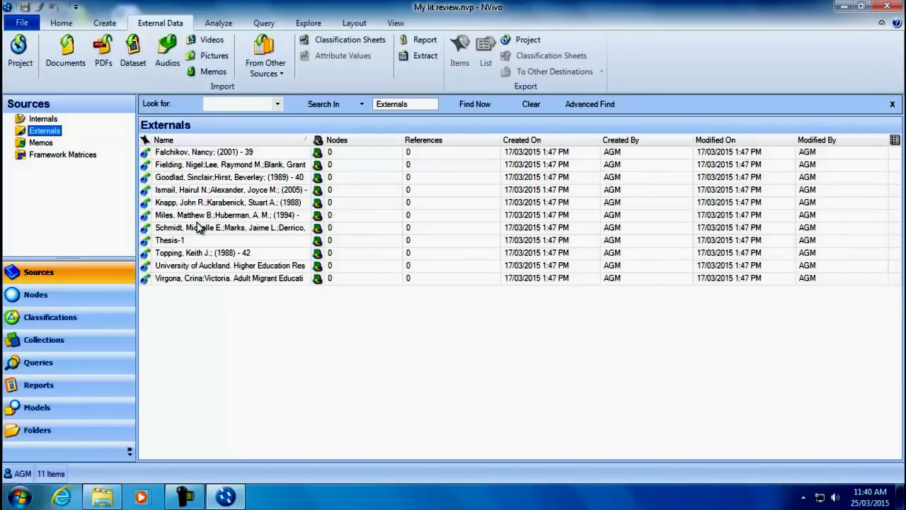
click(174, 155)
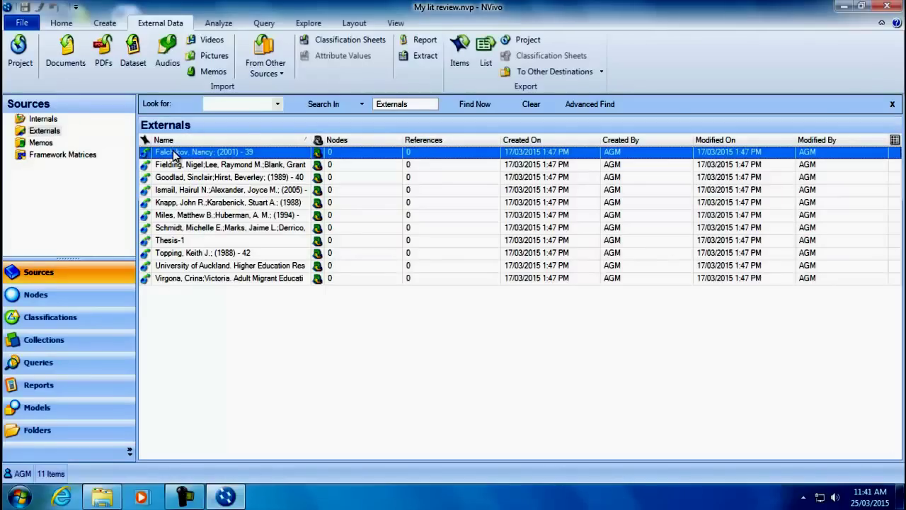
double_click(175, 155)
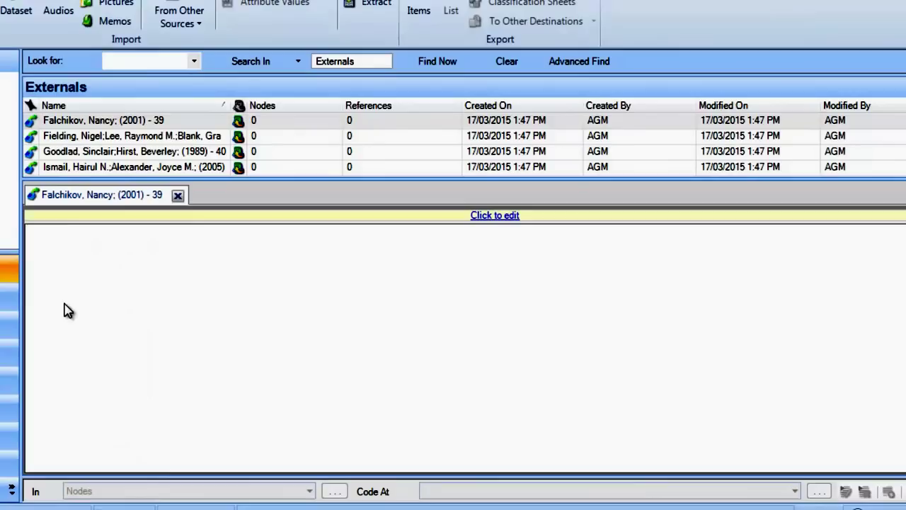
click(514, 223)
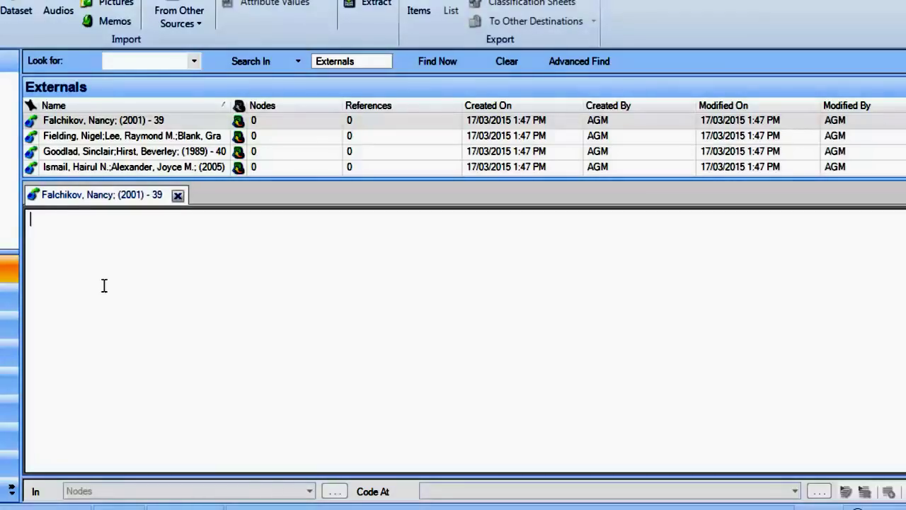
click(177, 195)
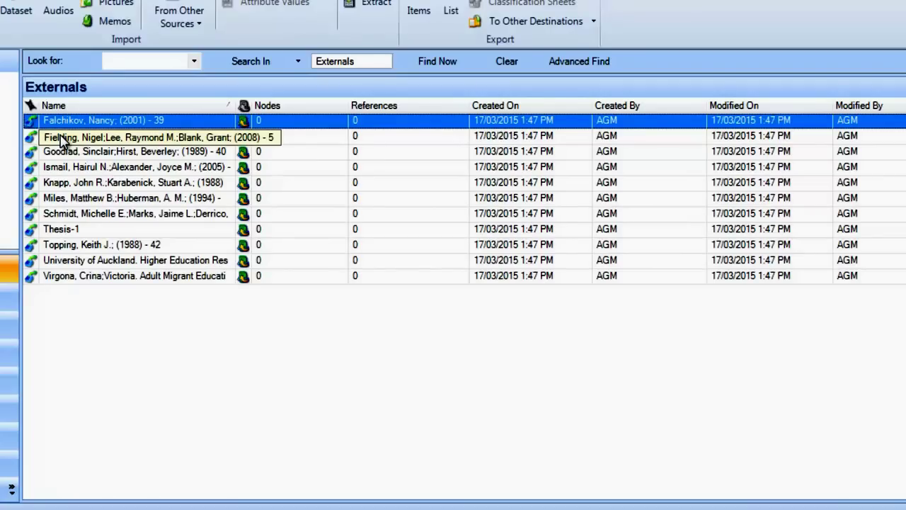
Step: Select all the items in Externals and paste them into Internals as documents
shift+click(71, 273)
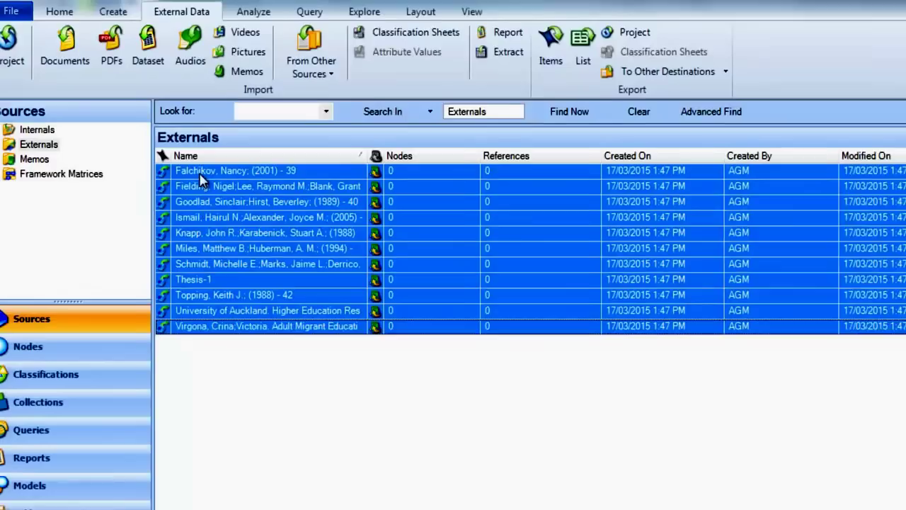
drag(213, 193, 71, 138)
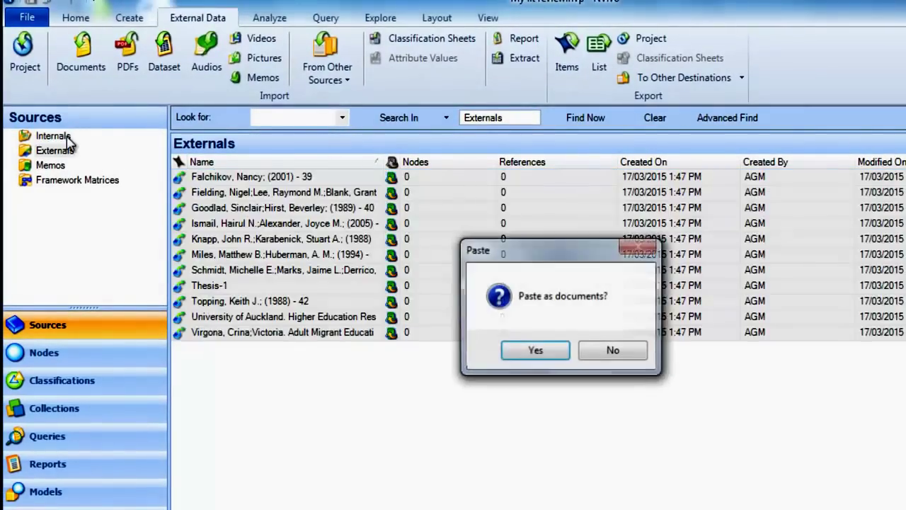
click(534, 352)
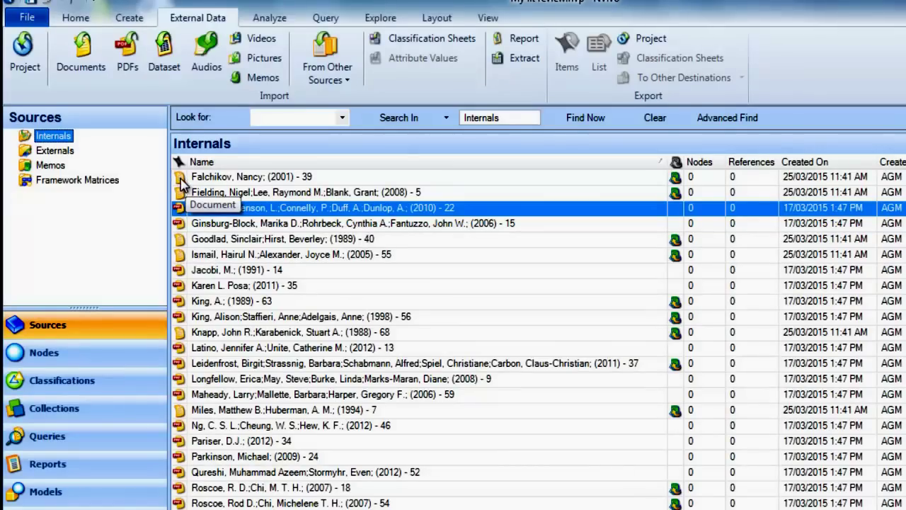
Step: Open the first document in Internals, make it editable to inspect its content area, and close it
double_click(180, 177)
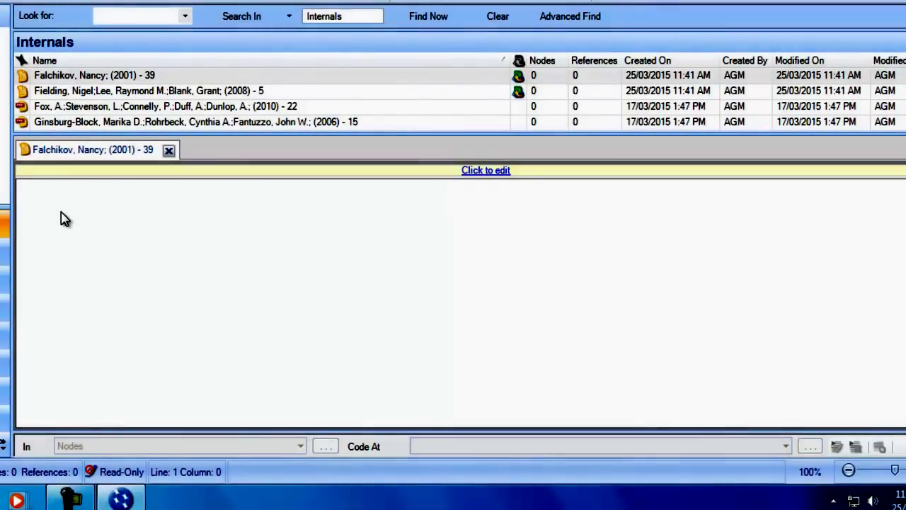
click(484, 172)
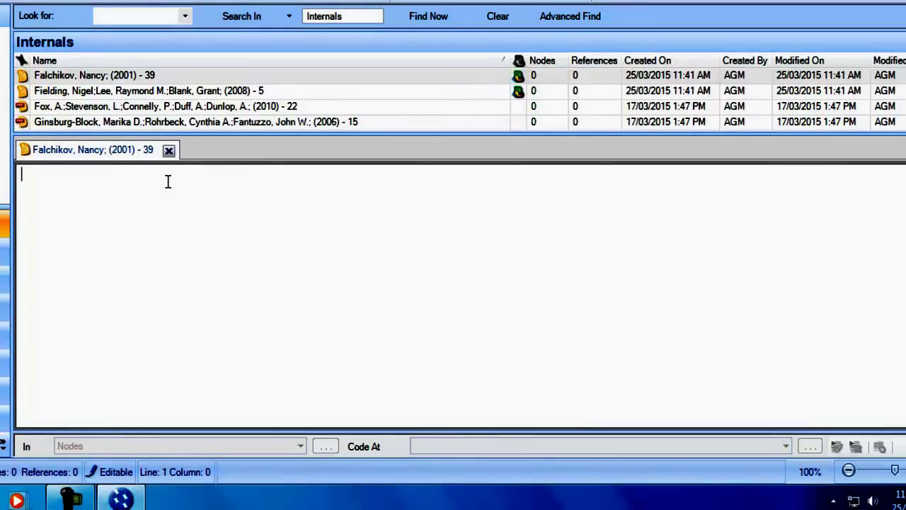
click(169, 150)
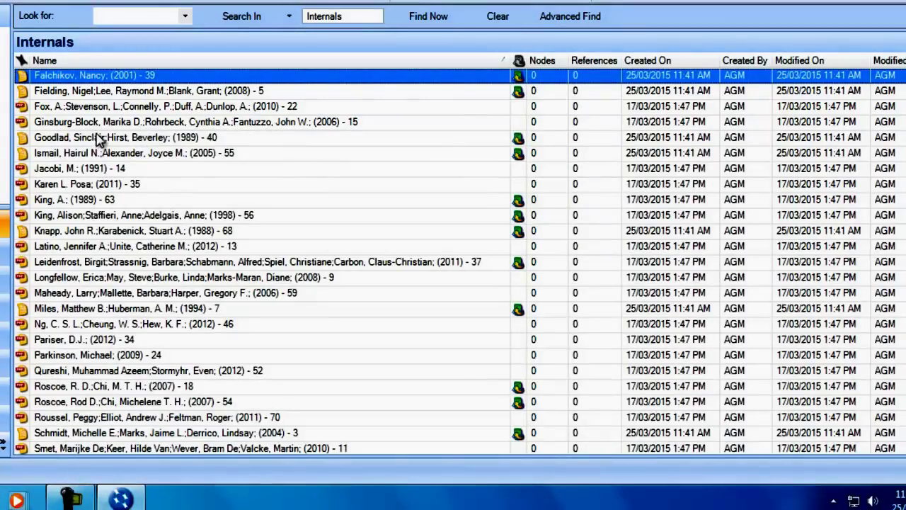
Step: Select the 2008 document in Internals, view the imported notes in the Memos folder, and return to Internals
click(521, 94)
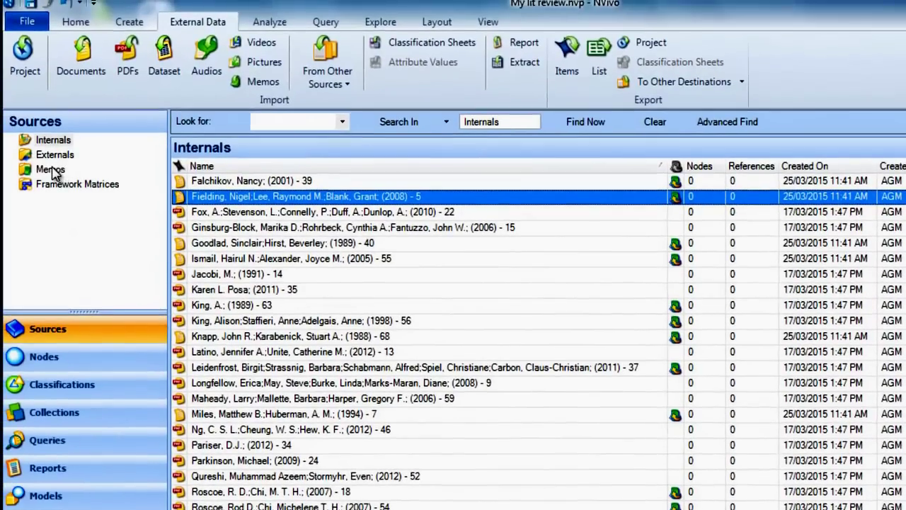
click(51, 171)
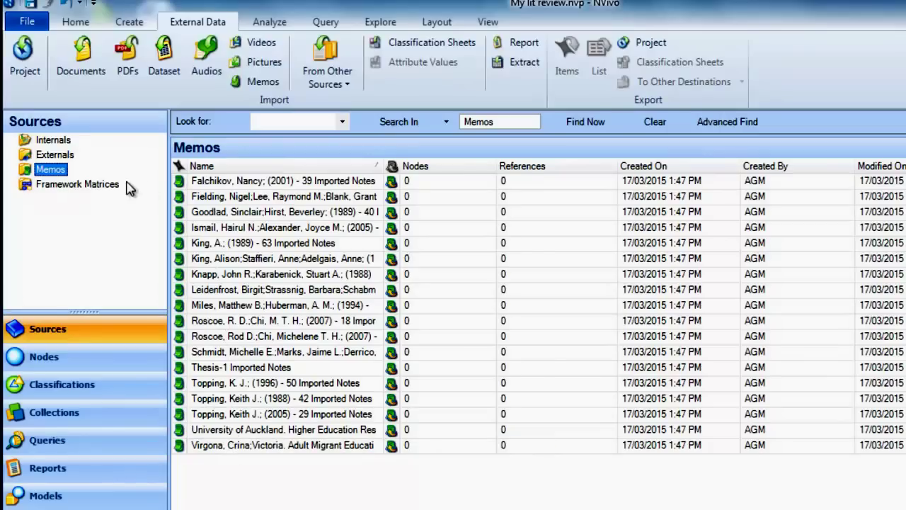
click(53, 141)
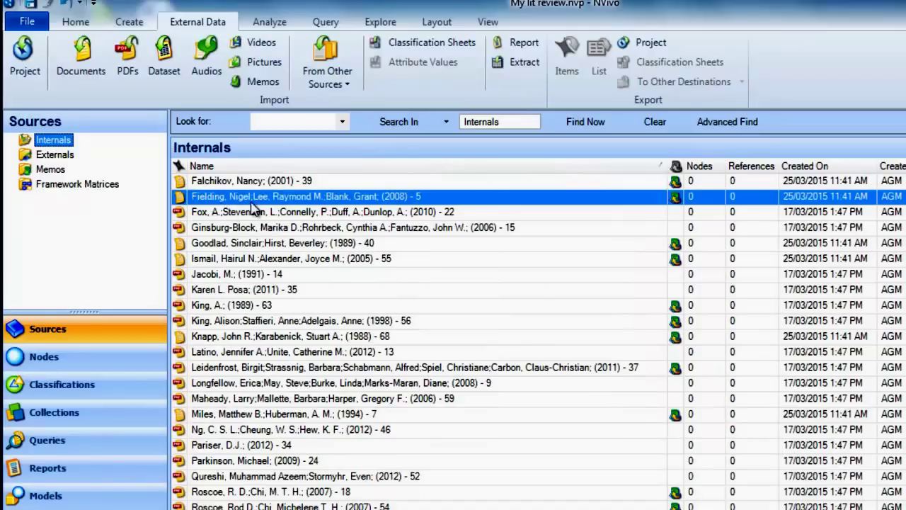
Step: Open the memo linked to the 2008 document, make it editable to inspect the imported abstract, keywords and notes, and close it
right_click(389, 199)
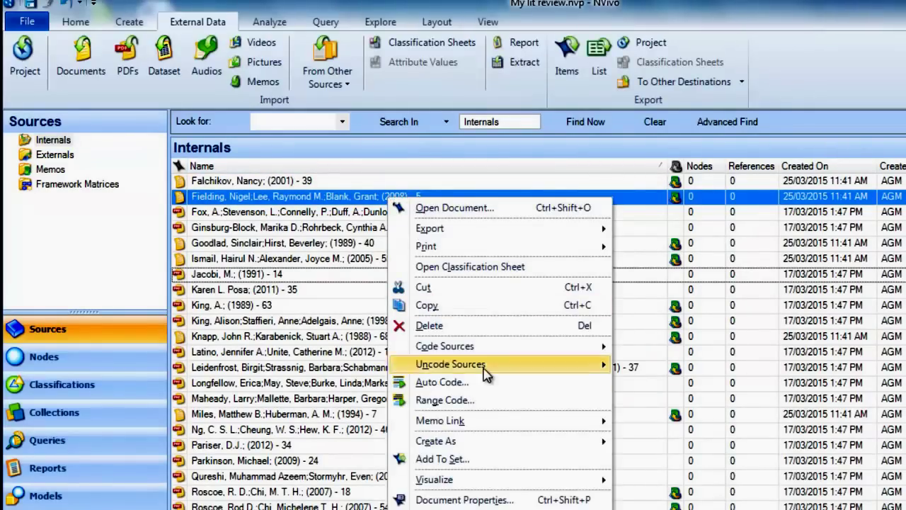
mouse_move(488, 433)
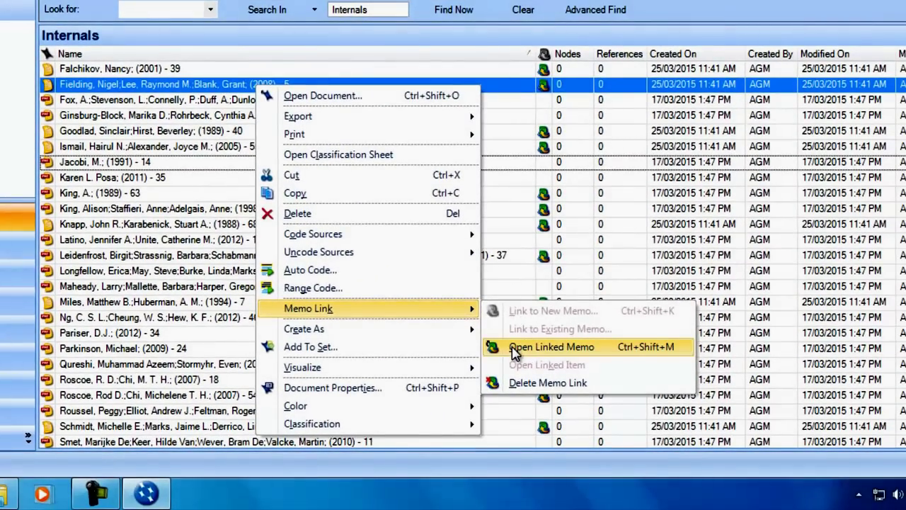
click(514, 349)
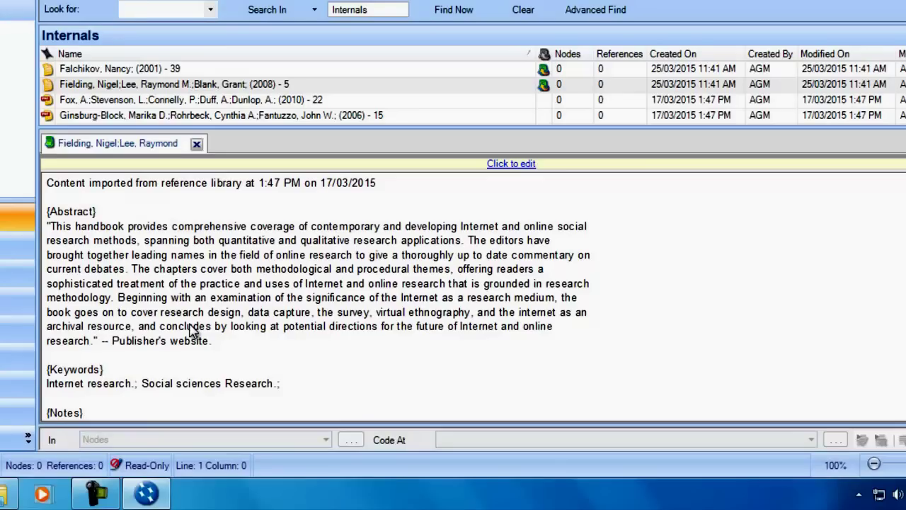
click(514, 170)
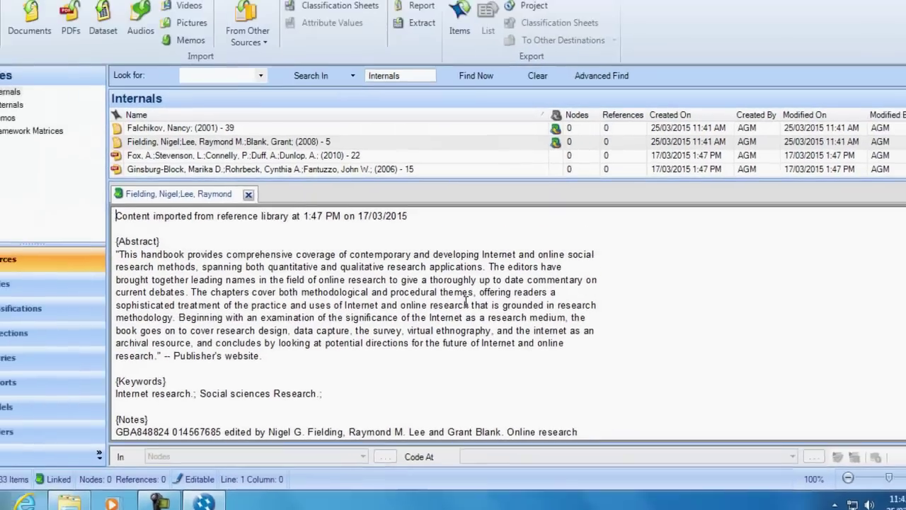
click(196, 144)
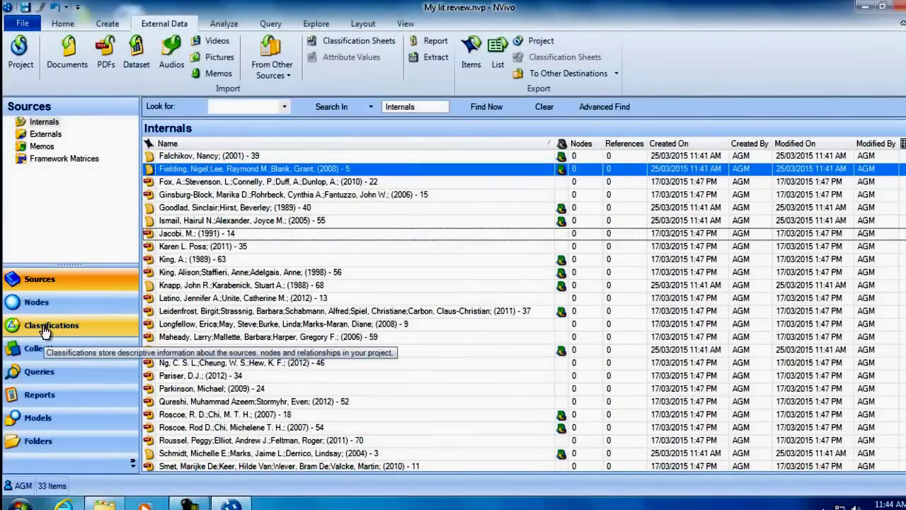
Step: Expand the Reference source classification to view its attributes and classification sheet, and look at its export option
click(44, 330)
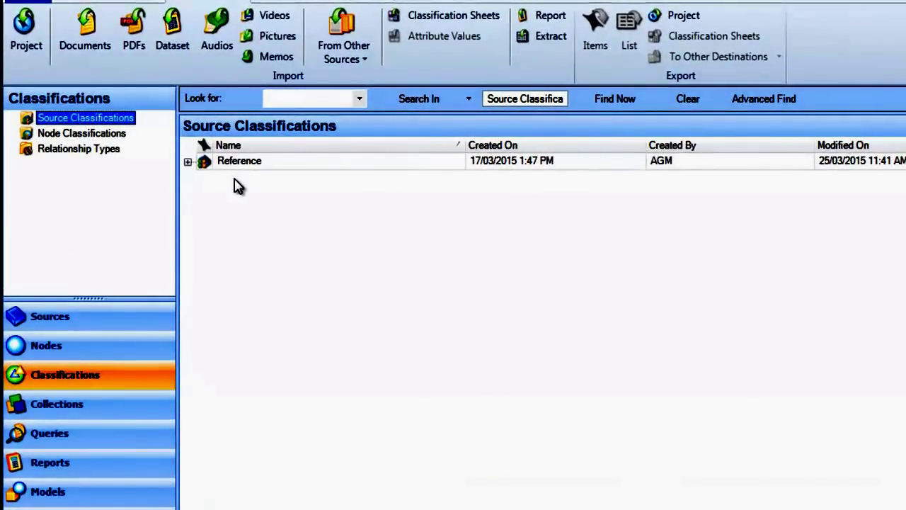
click(193, 164)
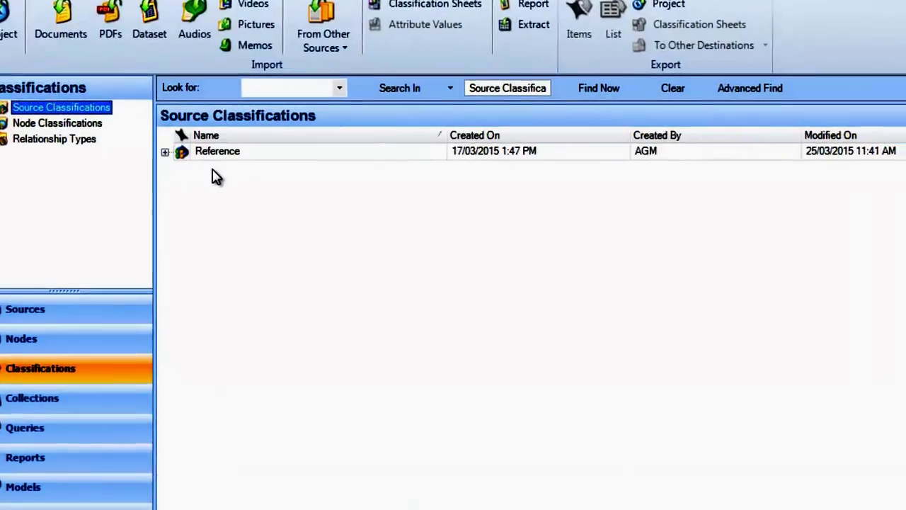
click(27, 95)
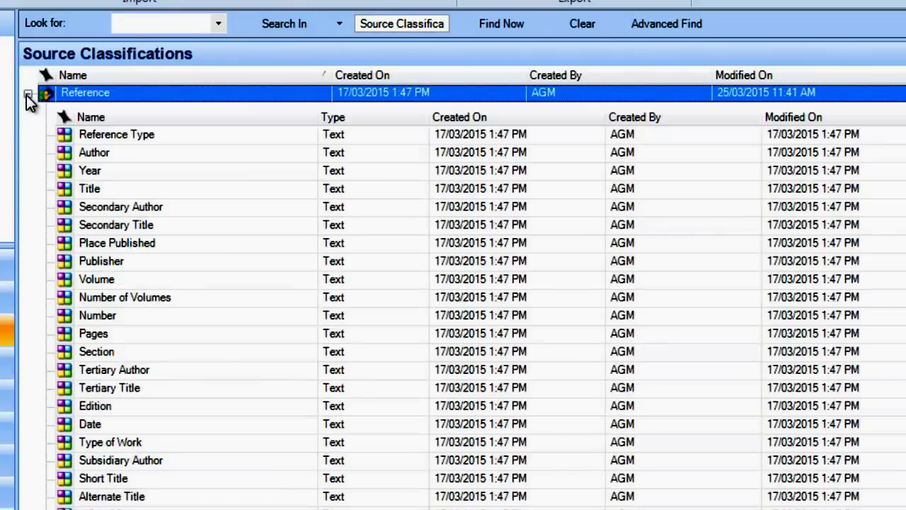
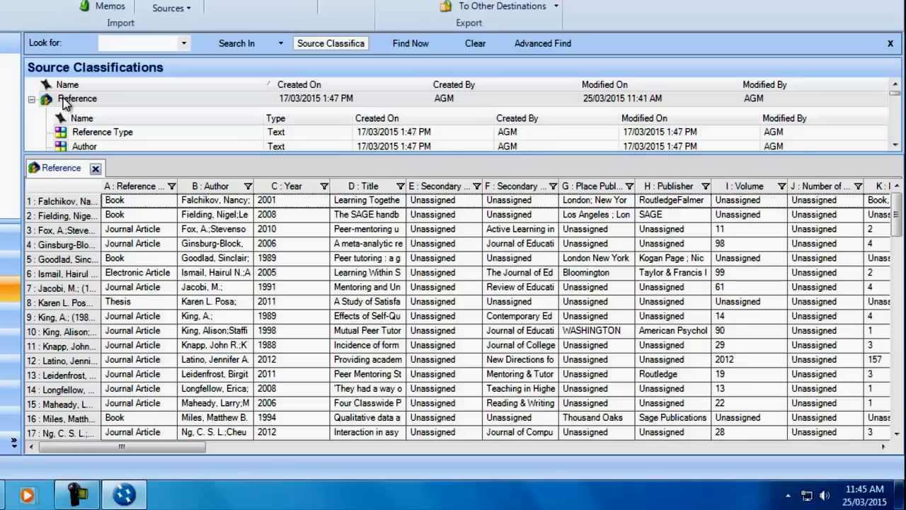
right_click(65, 102)
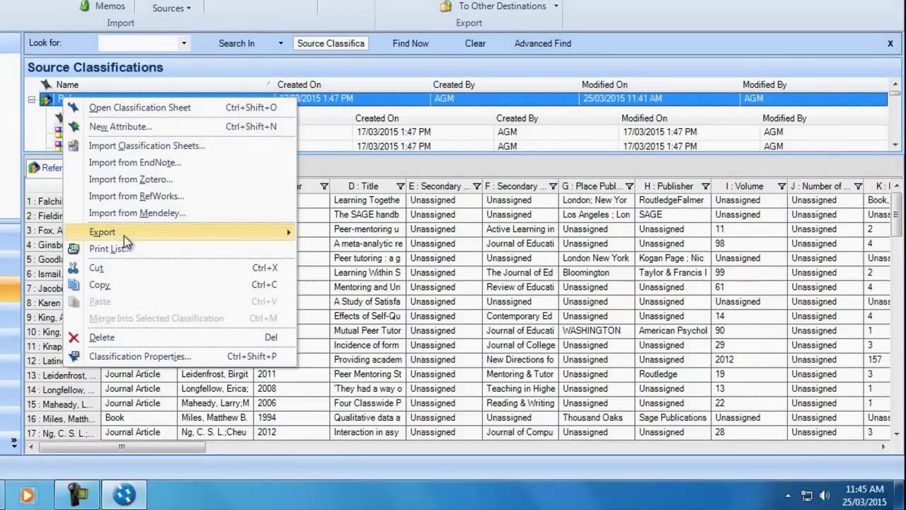
mouse_move(124, 235)
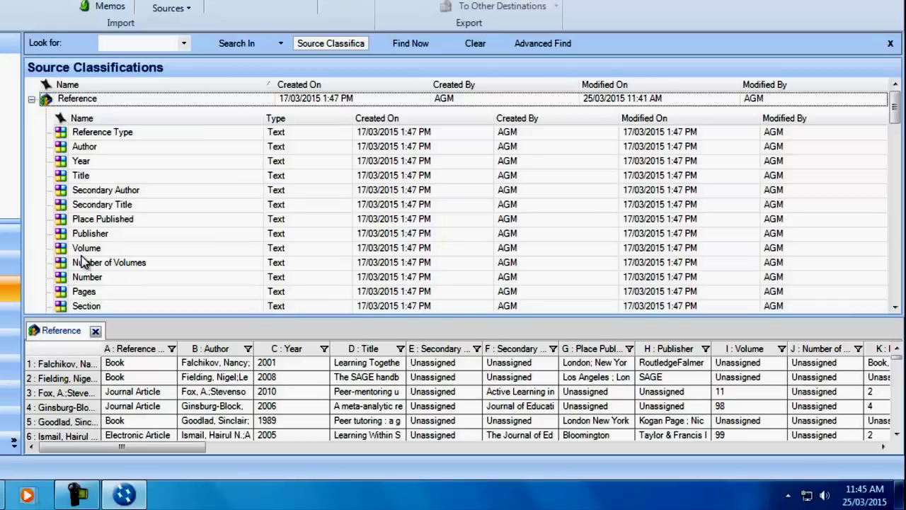
Step: Delete the Pages attribute from the Reference classification
scroll(82, 262, down, 3)
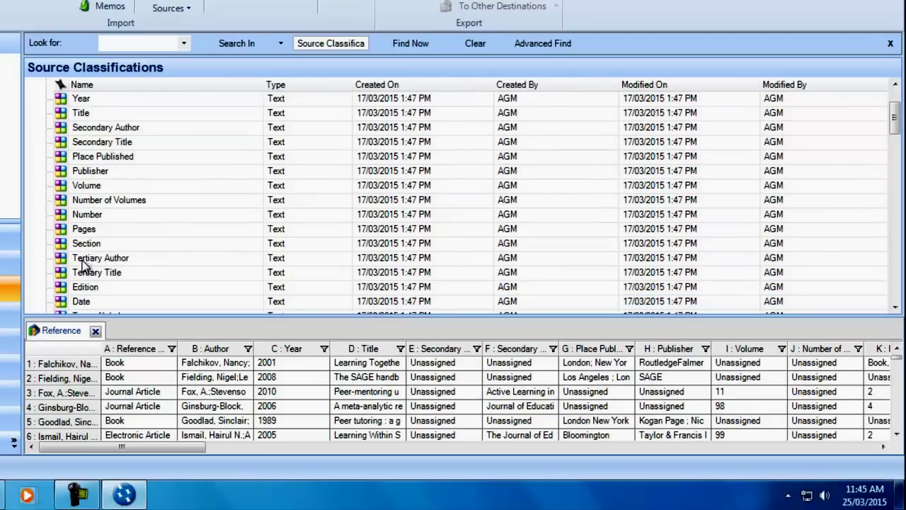
click(65, 228)
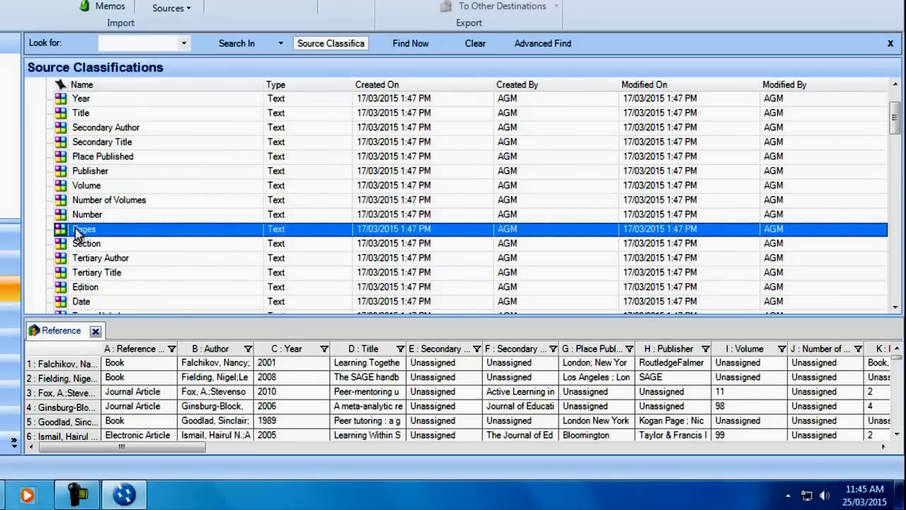
right_click(78, 234)
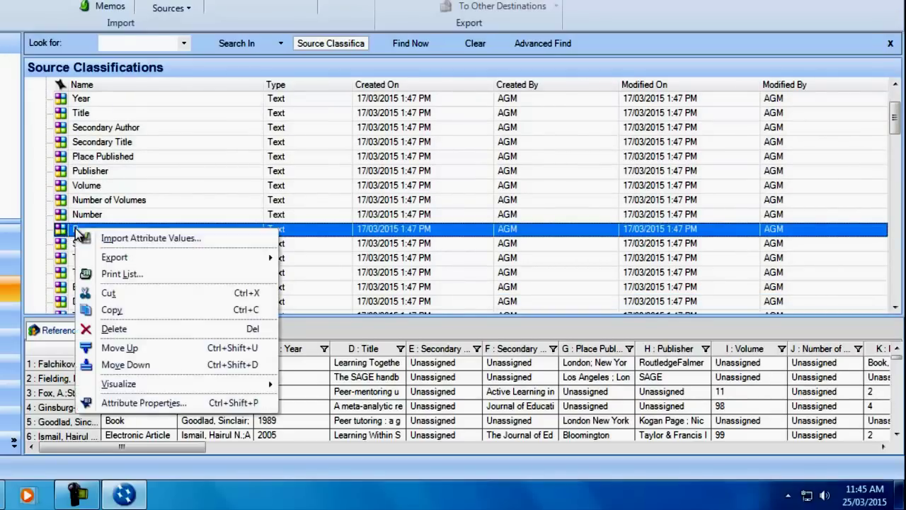
click(107, 330)
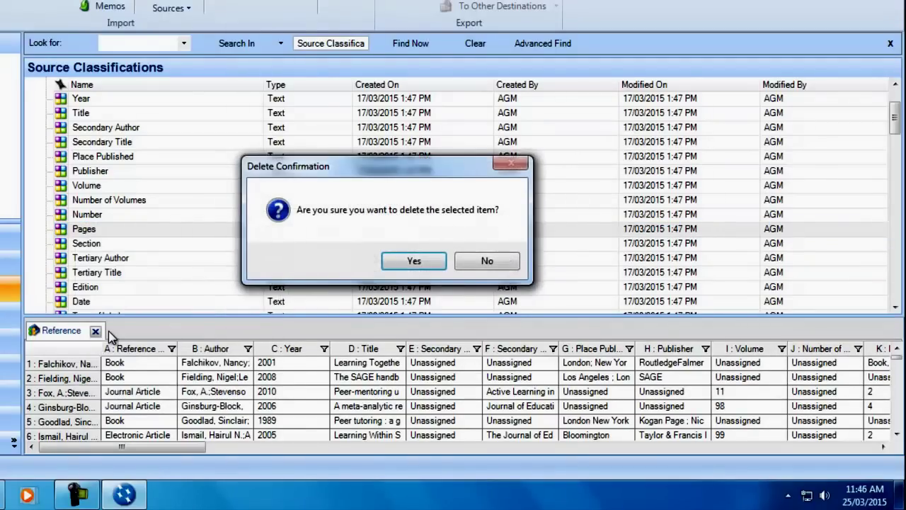
click(415, 261)
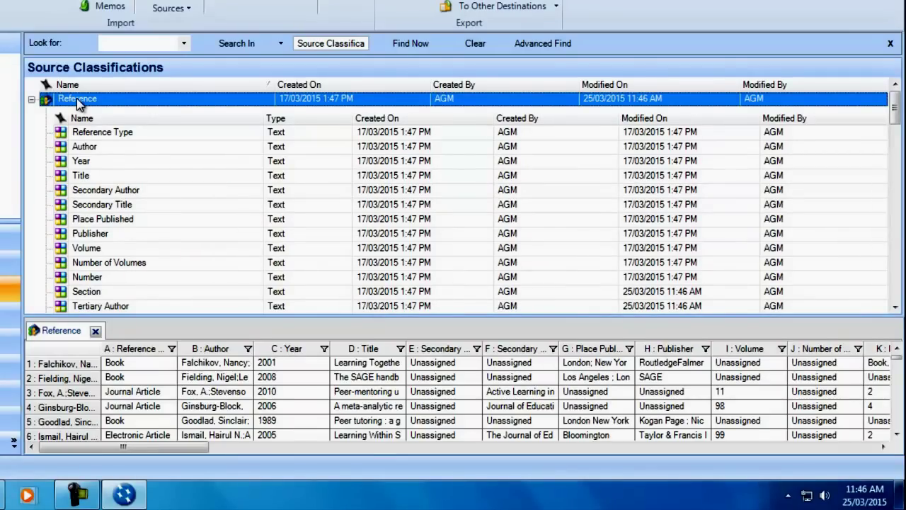
Step: Start a new text attribute in the Reference classification and name it Methodology
right_click(77, 97)
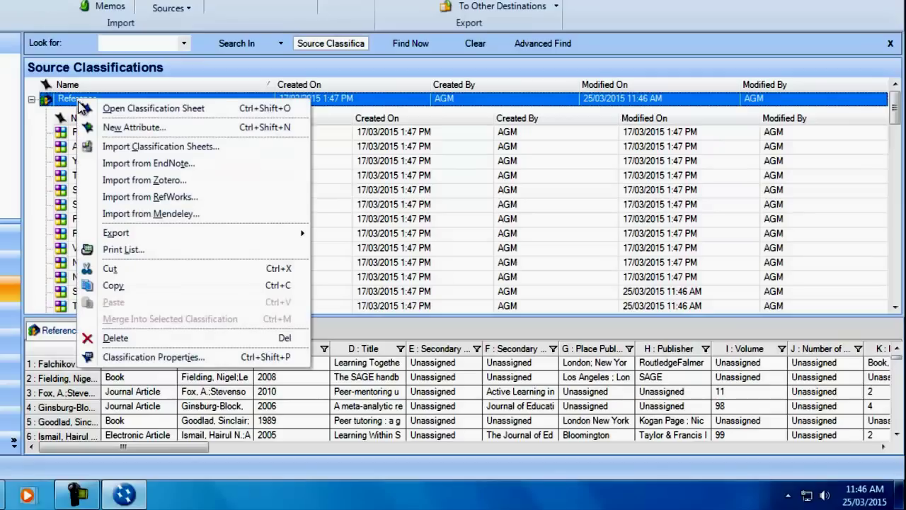
click(99, 127)
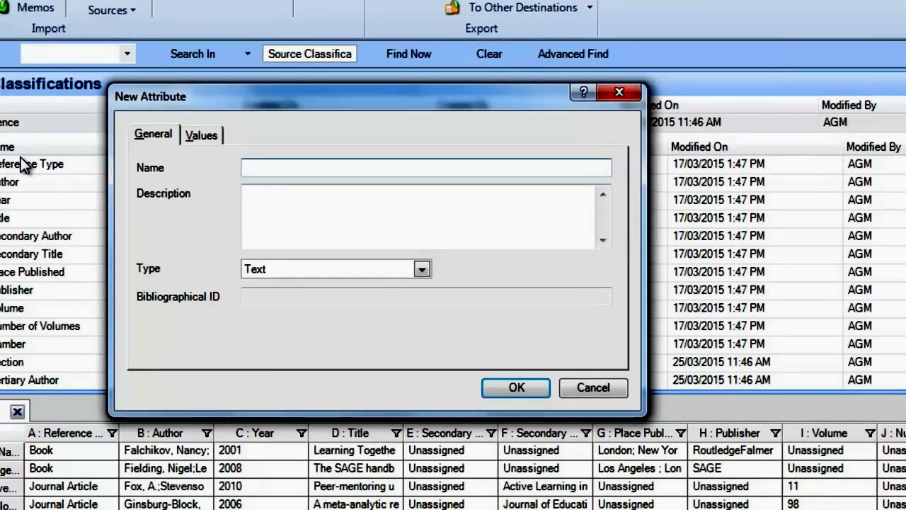
text(Methodology)
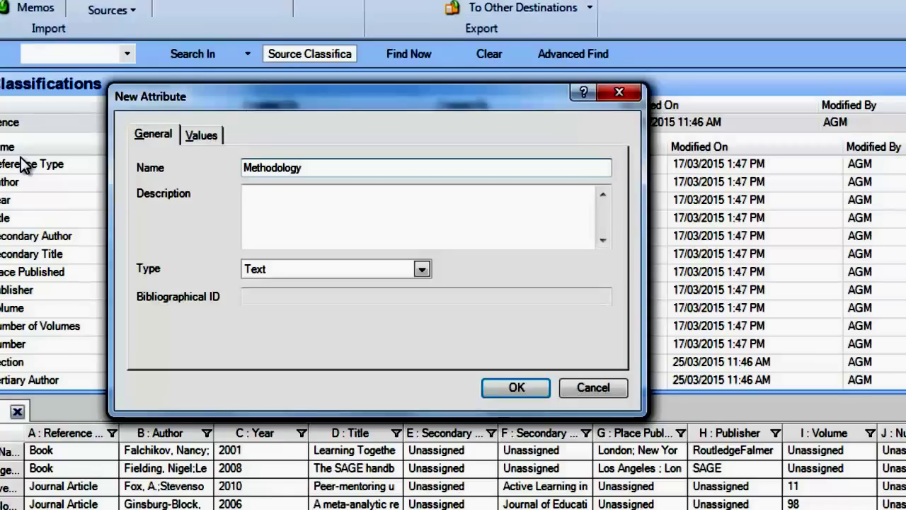
Step: Add the values Qualitative, Quantitative and Mixed to the Methodology attribute and create it
click(201, 134)
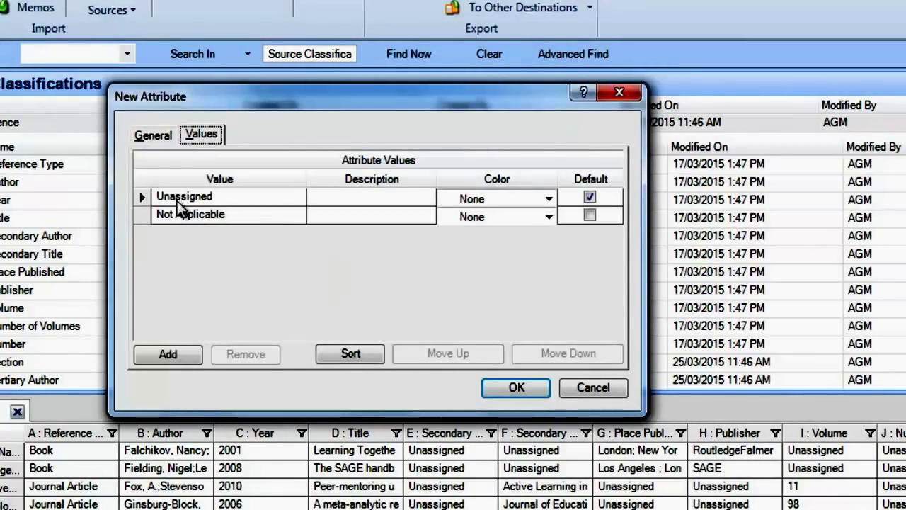
click(173, 356)
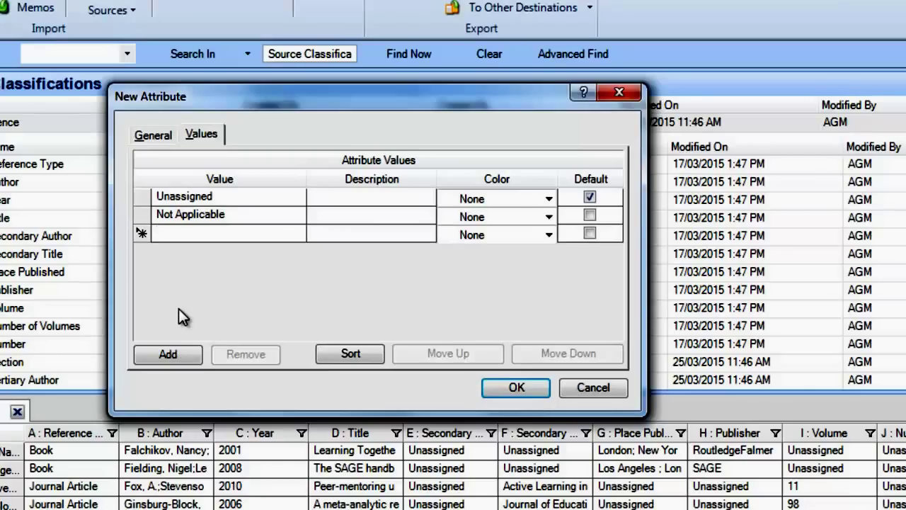
text(Qualitative)
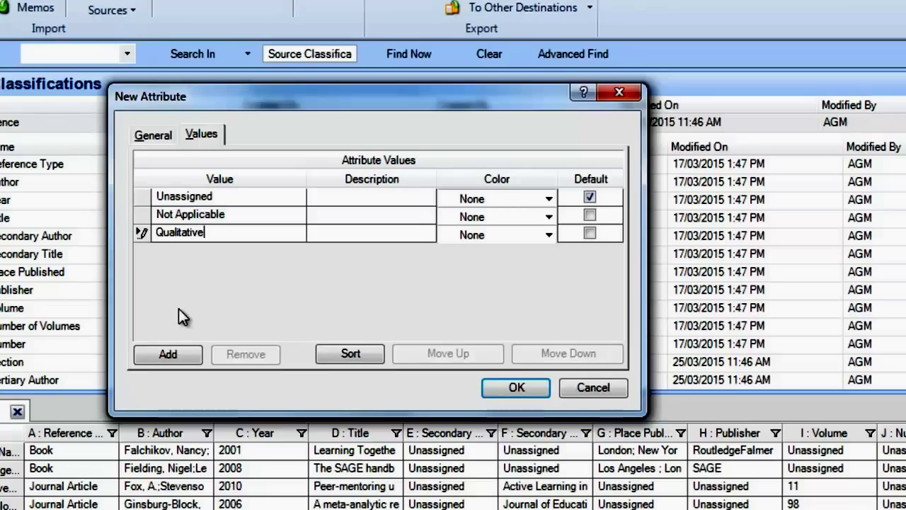
click(162, 356)
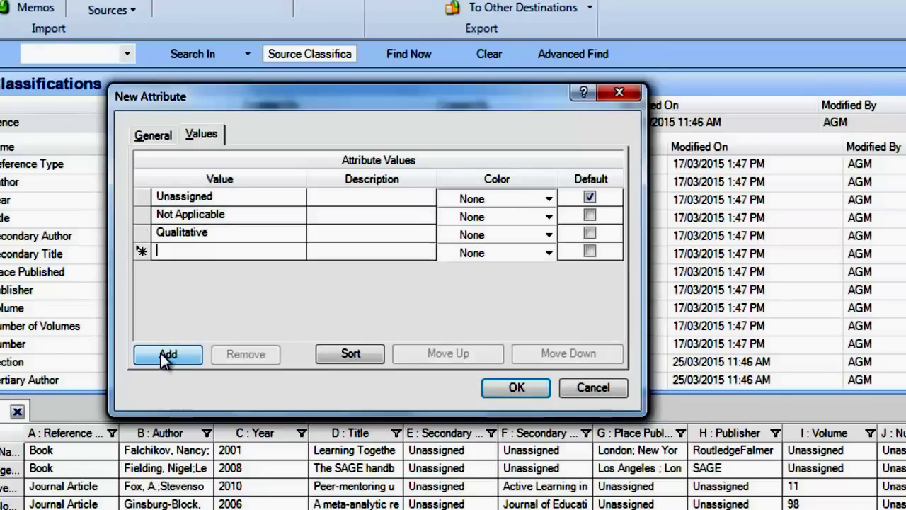
text(Quantitative)
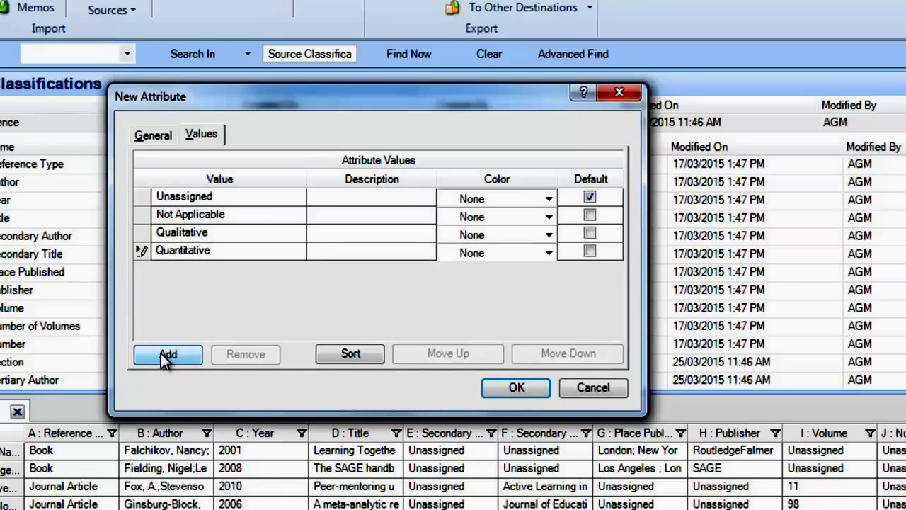
click(176, 351)
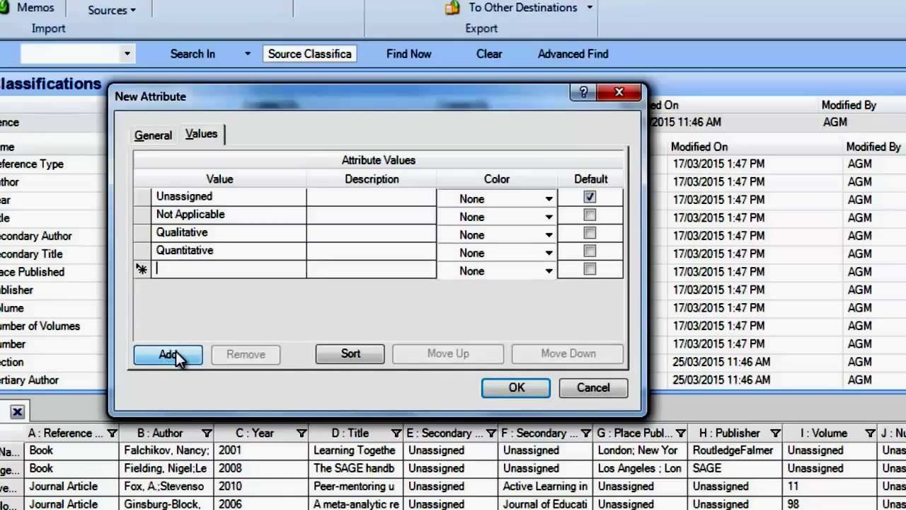
text(Mixed)
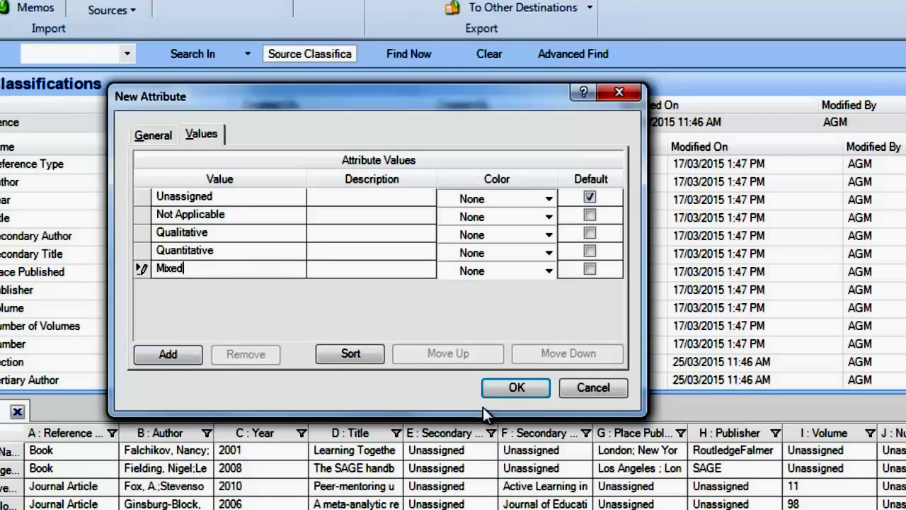
click(504, 391)
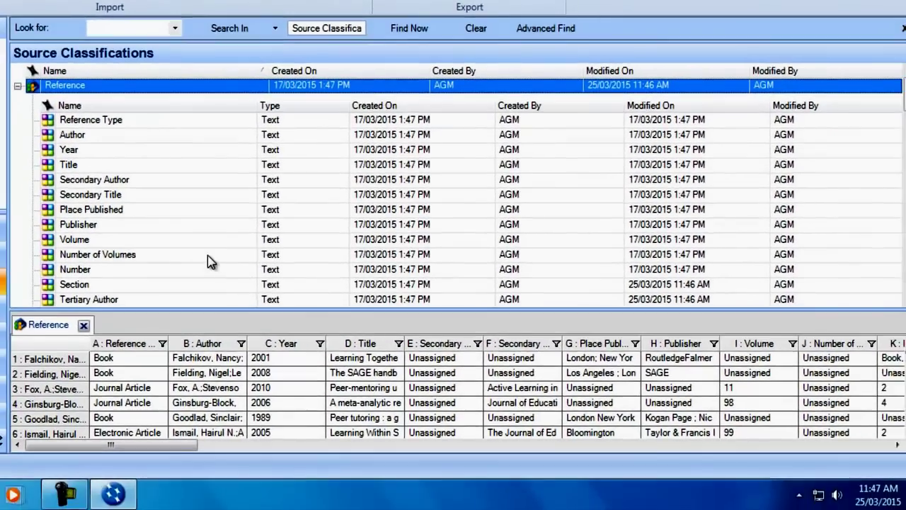
Step: Select Methodology at the end of the Reference attribute list and enlarge the classification sheet to view its Methodology column
scroll(197, 270, down, 7)
scroll(206, 253, down, 6)
click(109, 265)
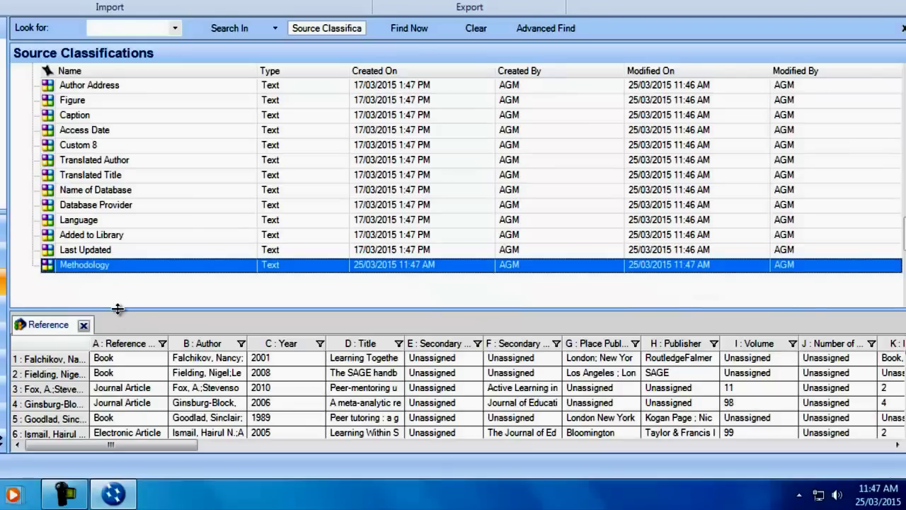
drag(117, 310, 116, 188)
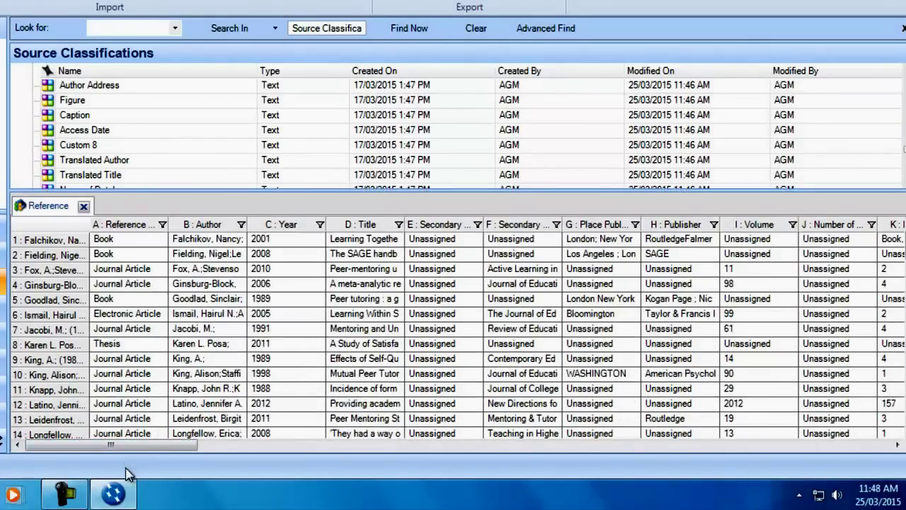
drag(132, 448, 892, 448)
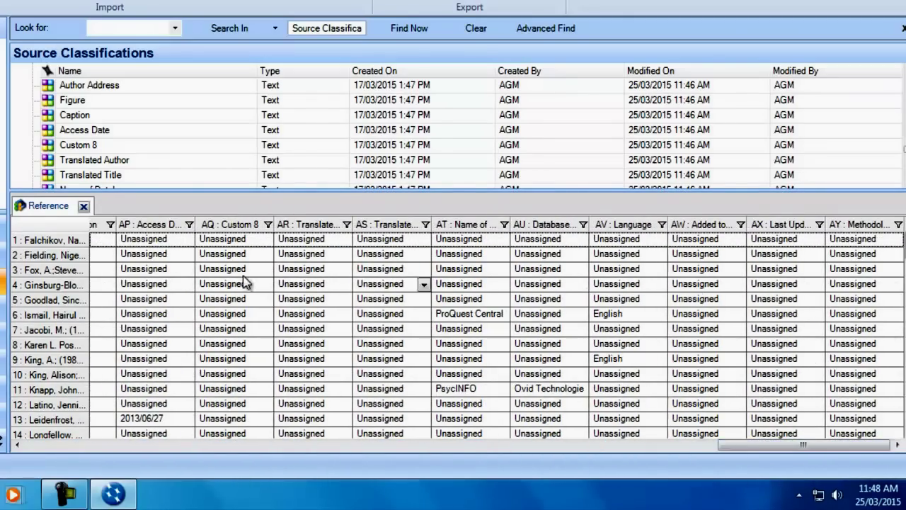
Step: In the Methodology column of the Reference sheet, set row 3 to Qualitative and row 5 to Quantitative
click(24, 271)
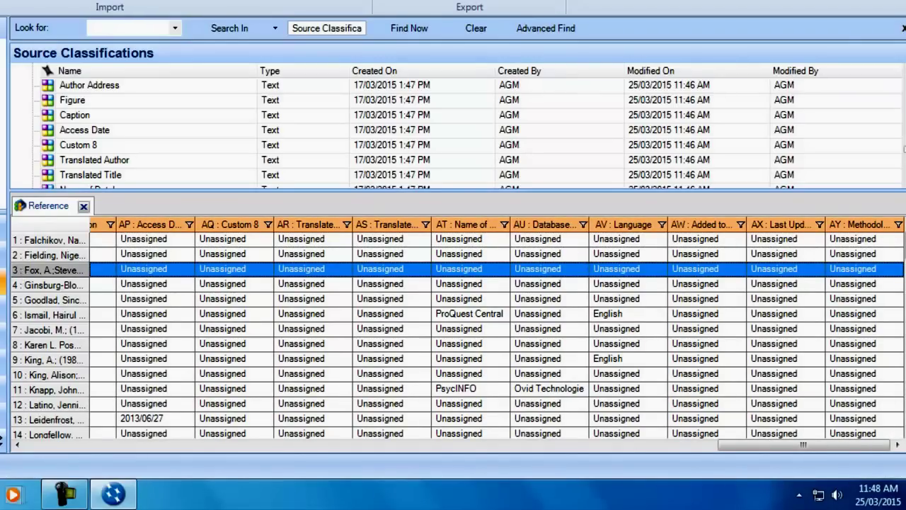
click(843, 269)
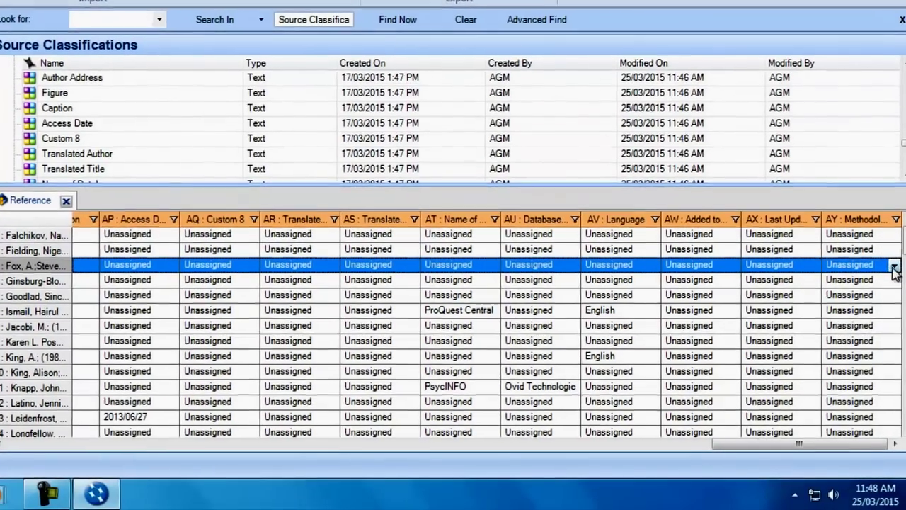
click(894, 266)
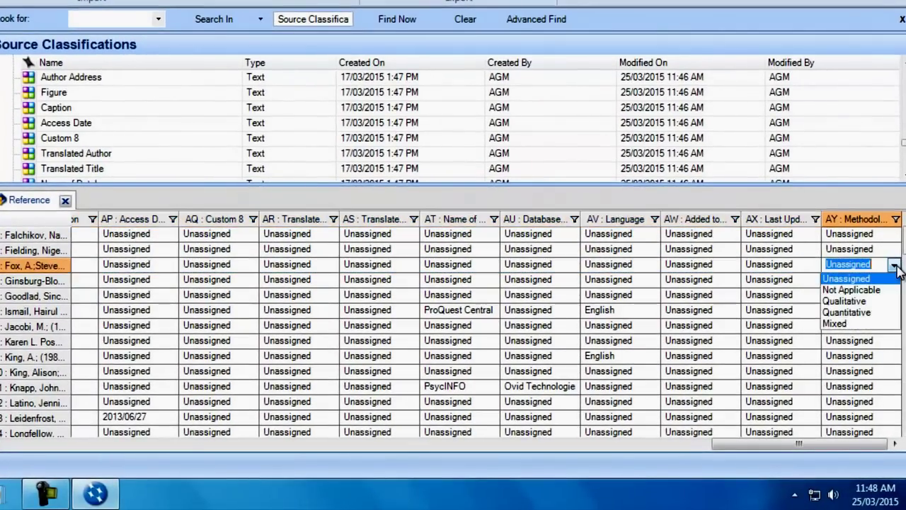
click(886, 301)
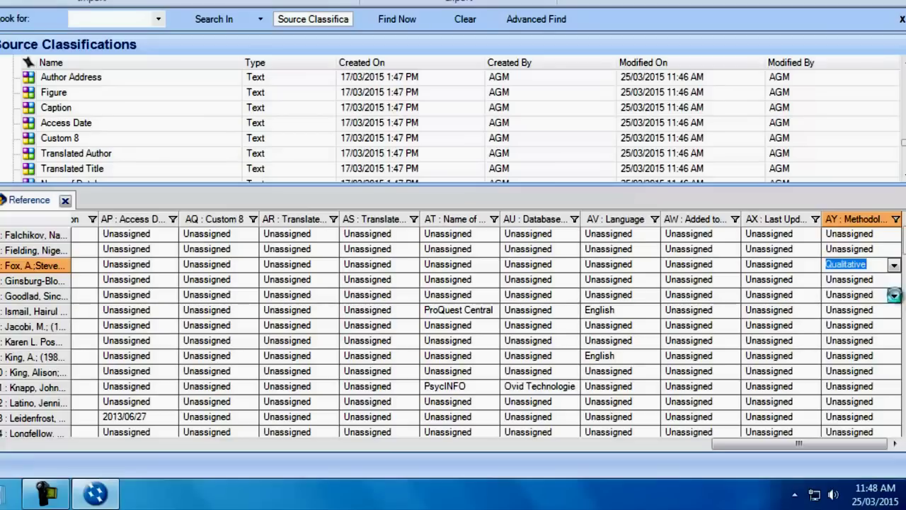
click(894, 295)
click(877, 343)
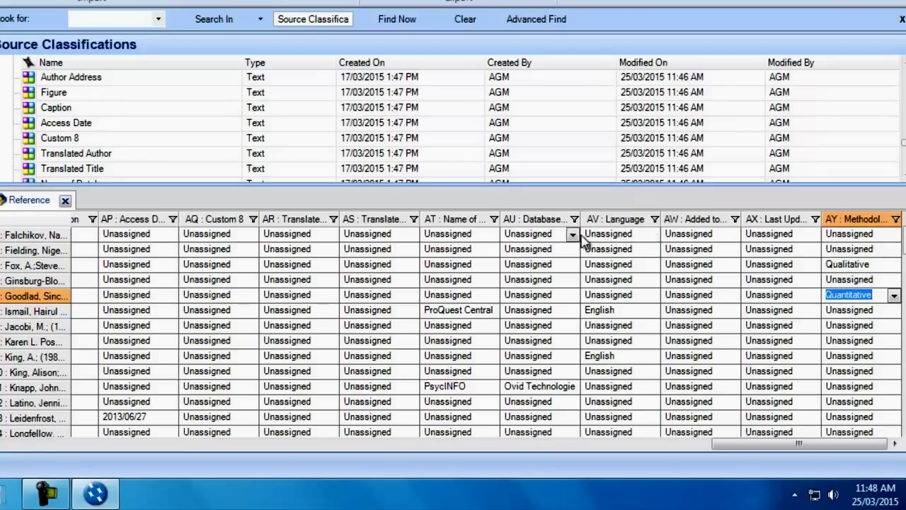
Step: Filter the Reference classification sheet to show only rows where Methodology is equal to Qualitative
click(508, 99)
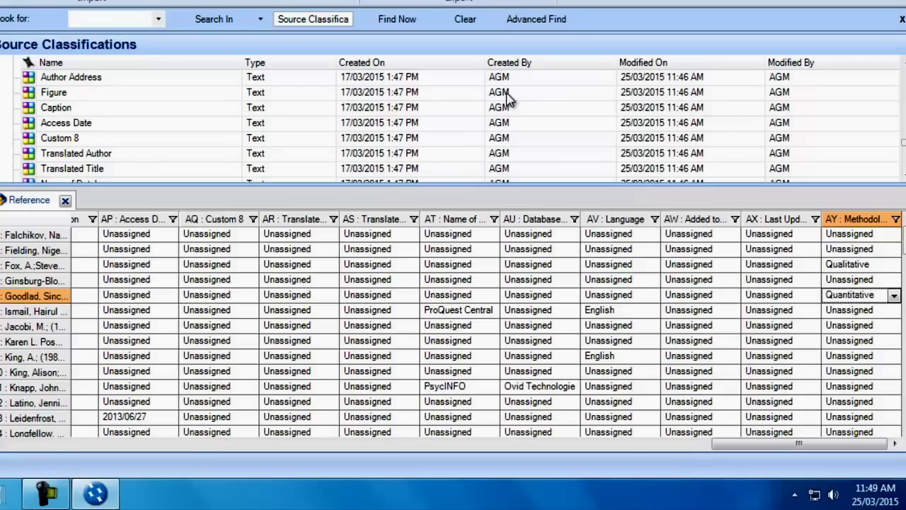
click(896, 220)
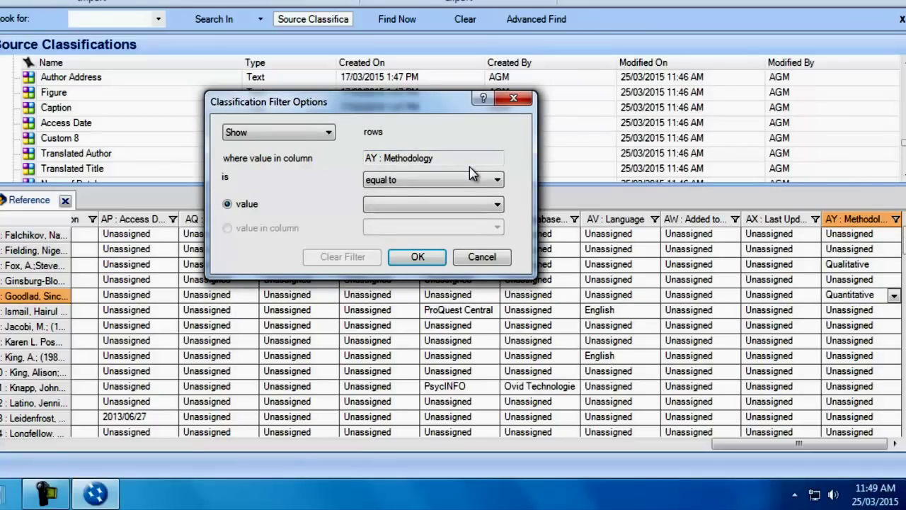
click(408, 207)
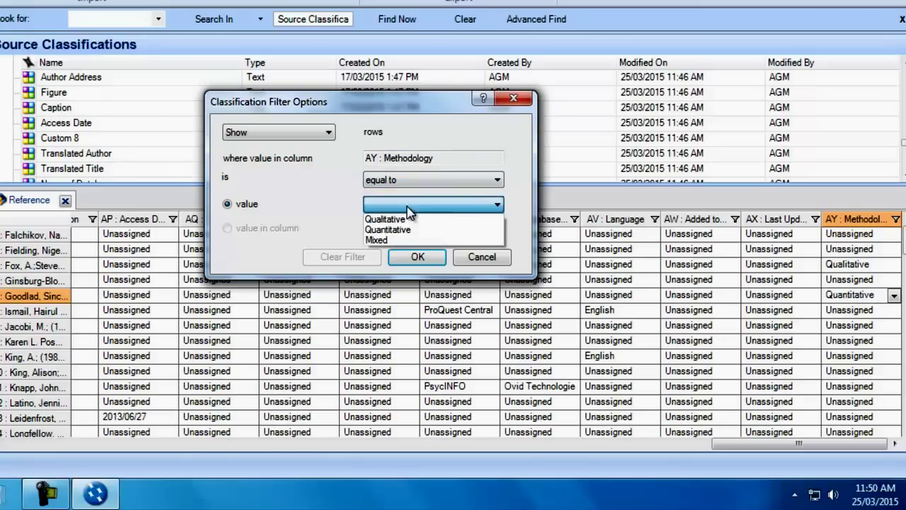
click(409, 220)
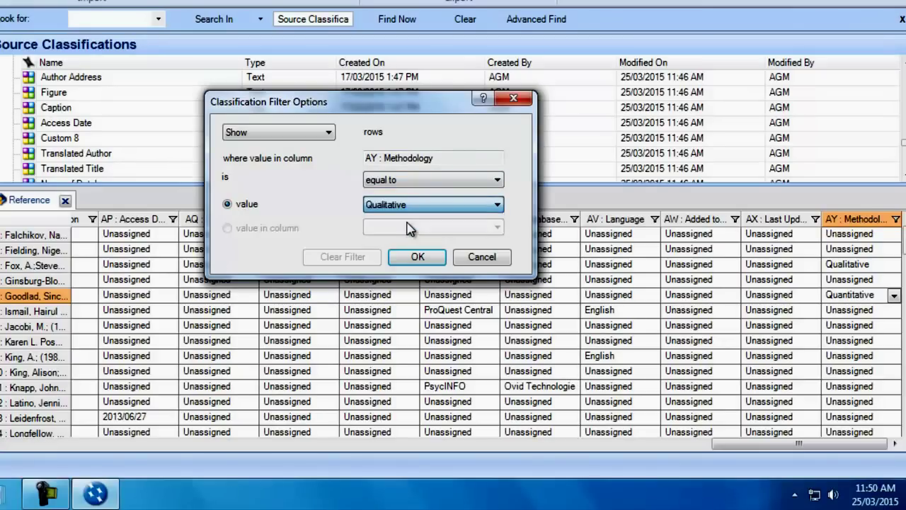
click(413, 263)
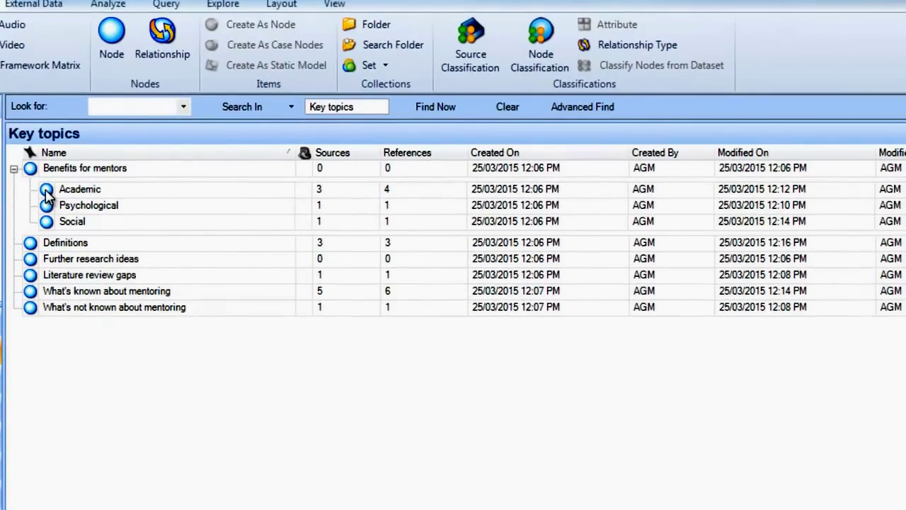
Step: Review the references coded at the Academic node, view the first one highlighted in its source PDF, and close that source
double_click(46, 196)
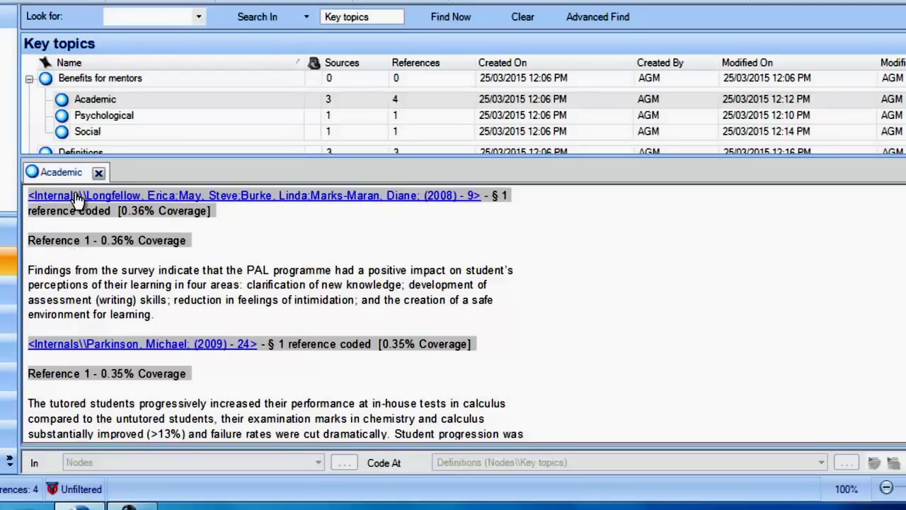
scroll(262, 306, down, 3)
scroll(264, 306, down, 3)
scroll(262, 305, down, 3)
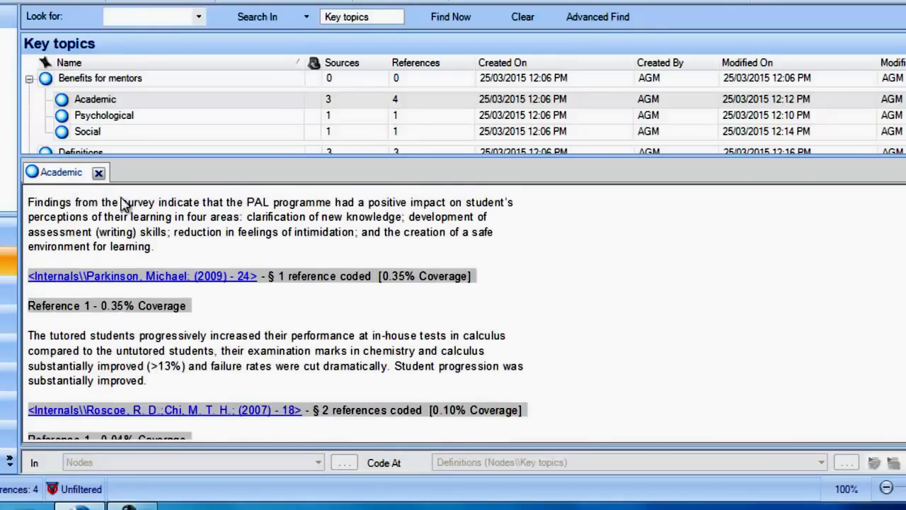
scroll(226, 297, up, 1)
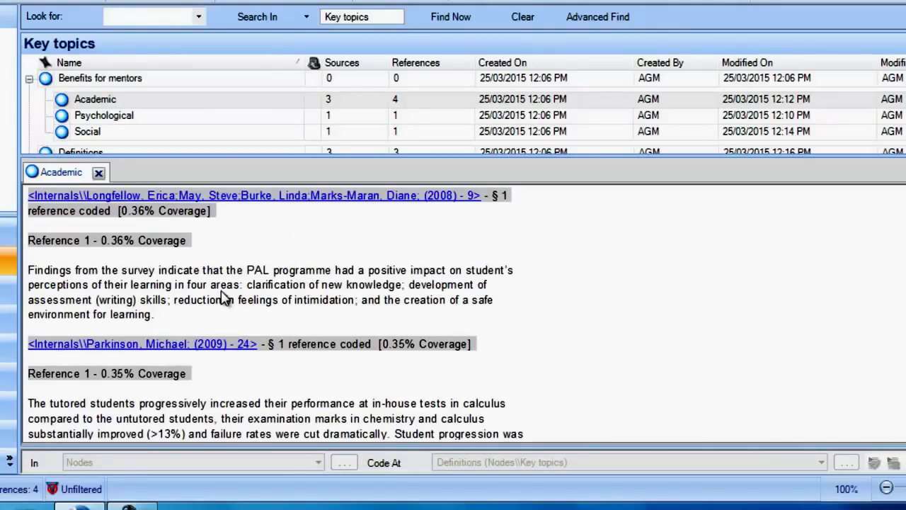
click(141, 197)
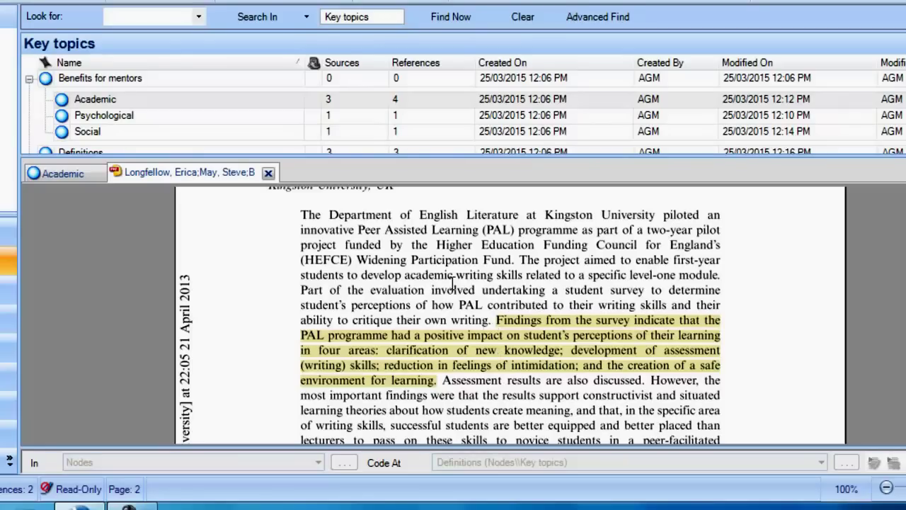
click(268, 174)
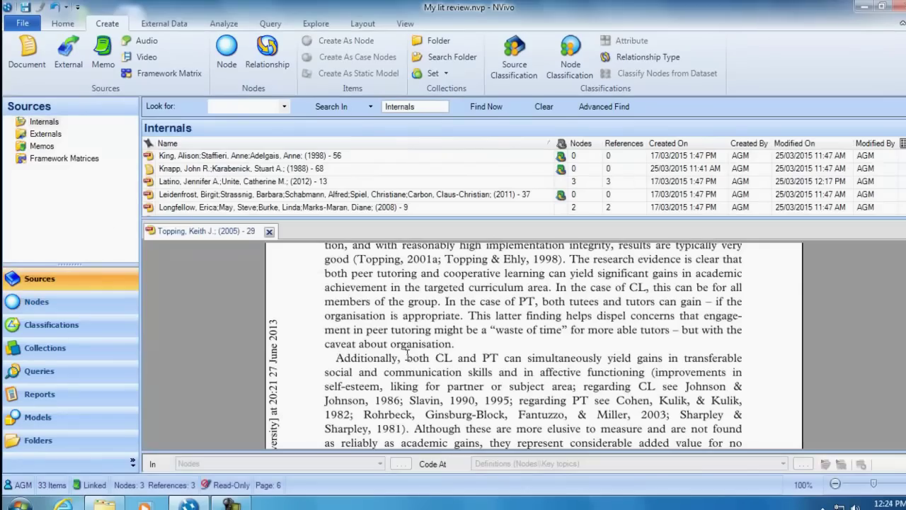
Step: Code the passage "both CL and PT can simultaneously yield gains… affective functioning" at the existing nodes Social and What's known about mentoring
drag(407, 358, 644, 373)
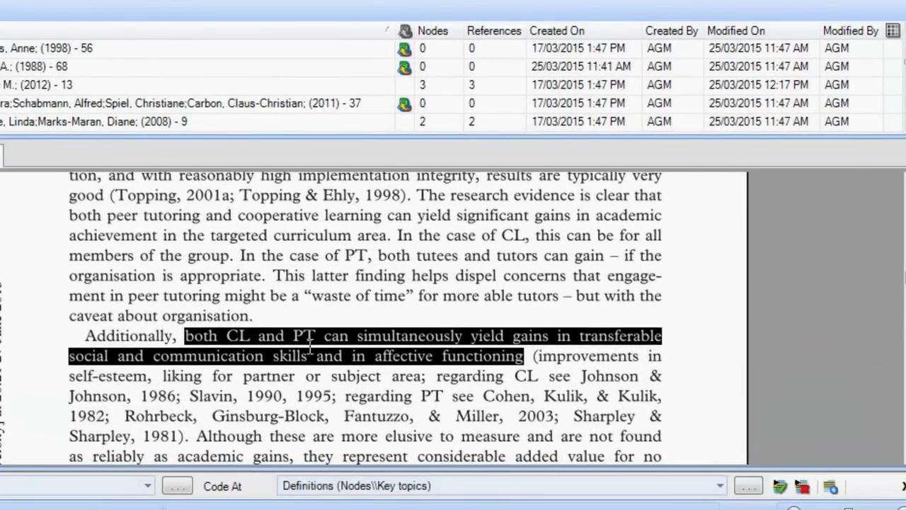
right_click(264, 337)
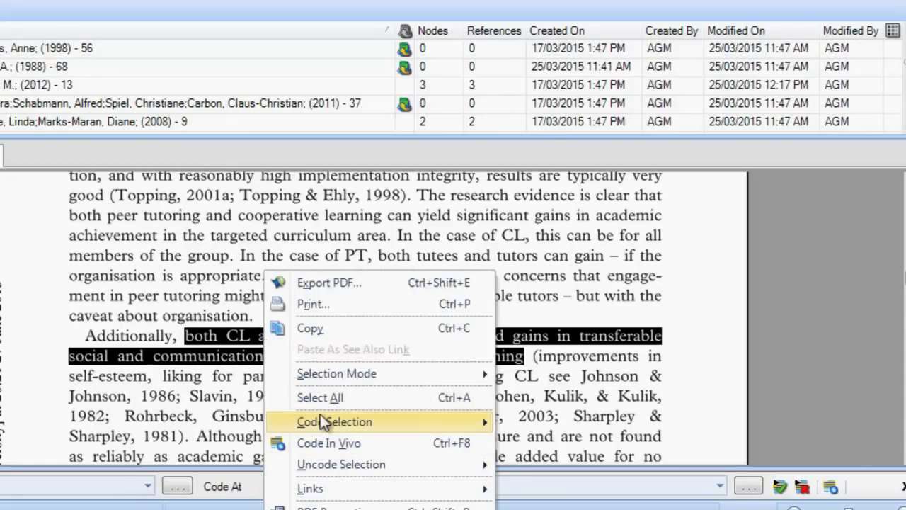
mouse_move(324, 419)
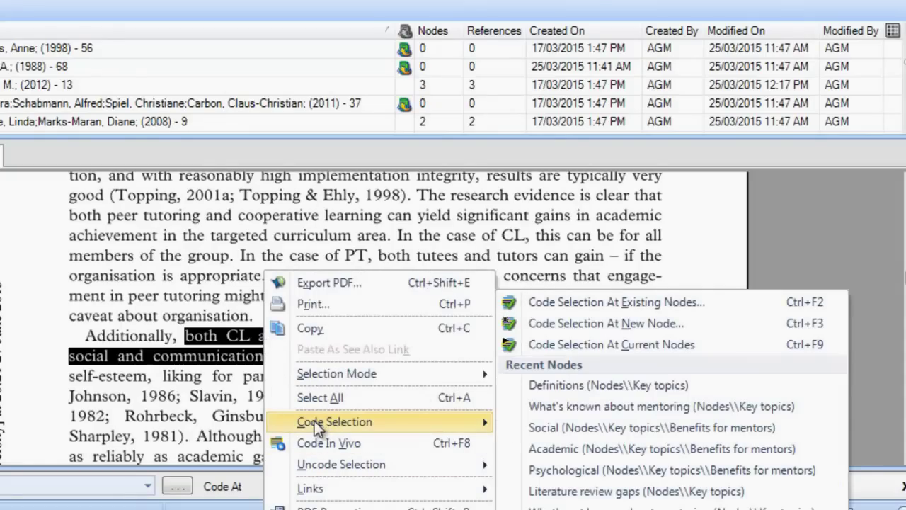
click(550, 303)
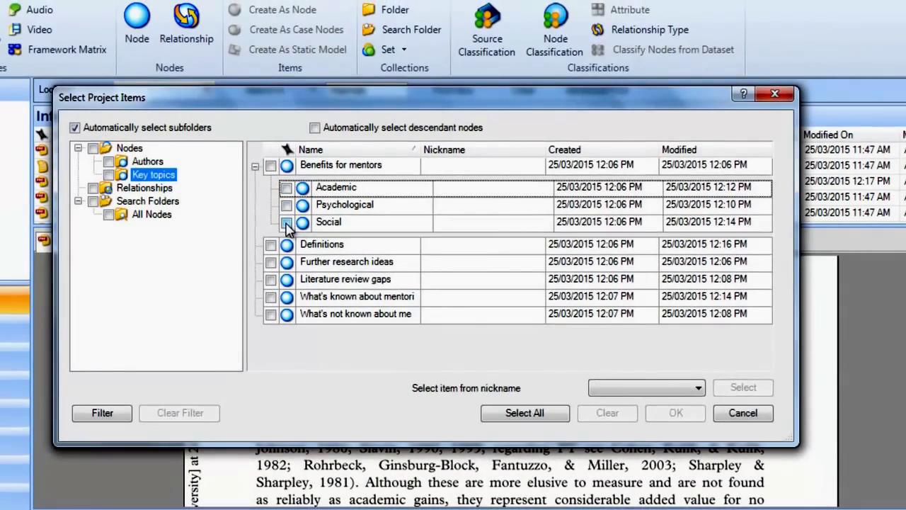
click(287, 223)
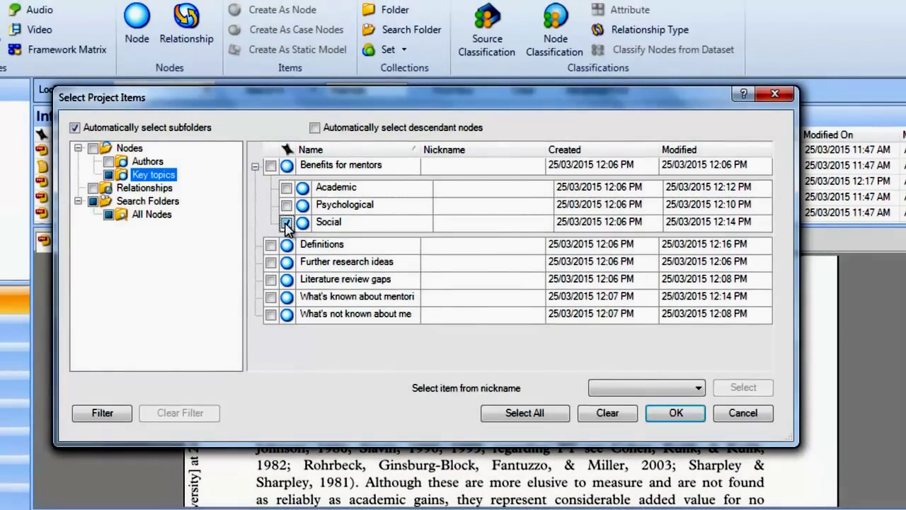
click(270, 296)
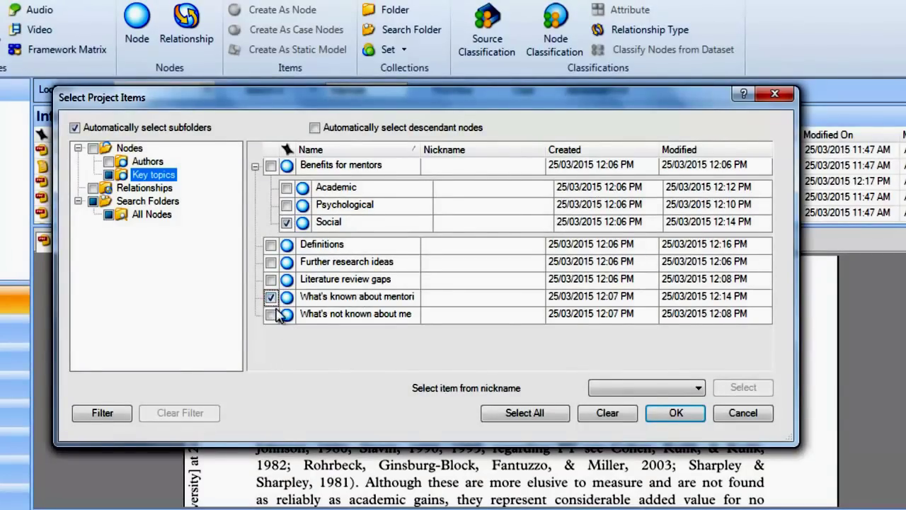
click(674, 414)
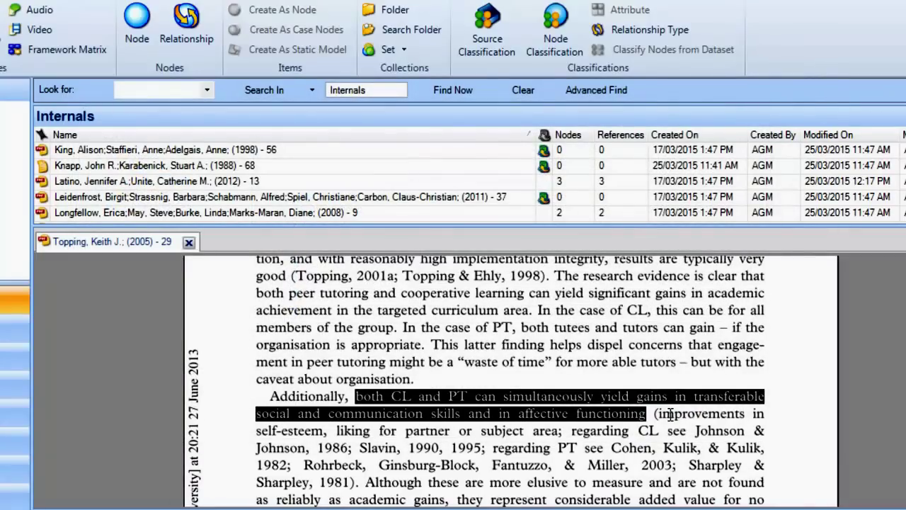
Step: Code the passage "Peer learning has also been noted… cost-effective of learning strategies" at a new node named Cost effectiveness in the Key topics folder
click(669, 414)
scroll(495, 418, down, 2)
drag(271, 433, 370, 453)
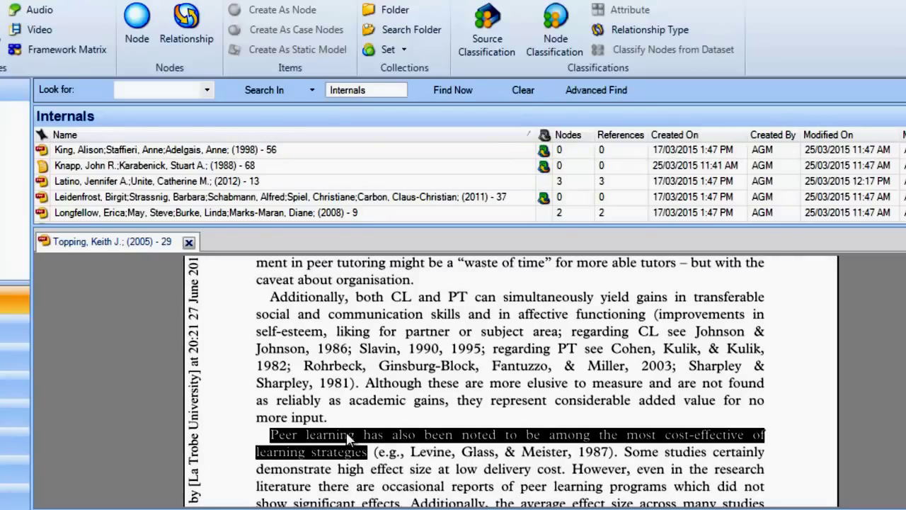
right_click(346, 439)
mouse_move(457, 472)
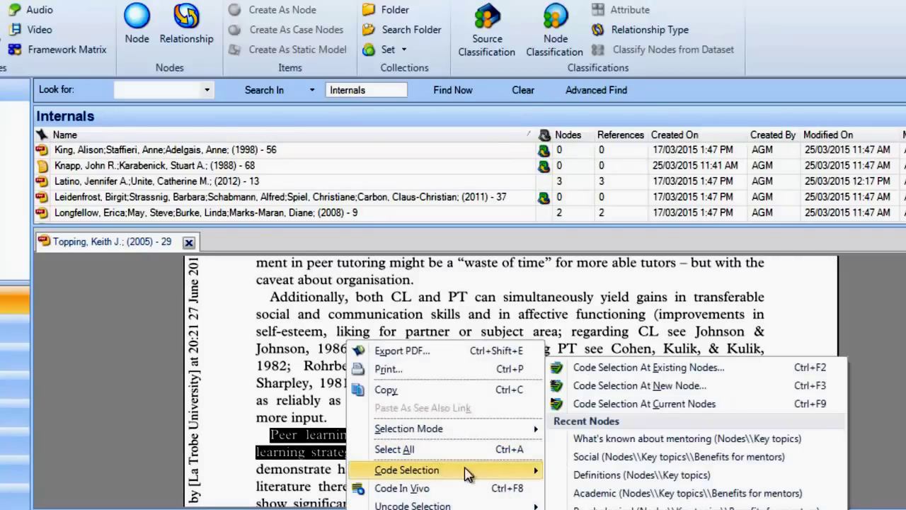
click(637, 386)
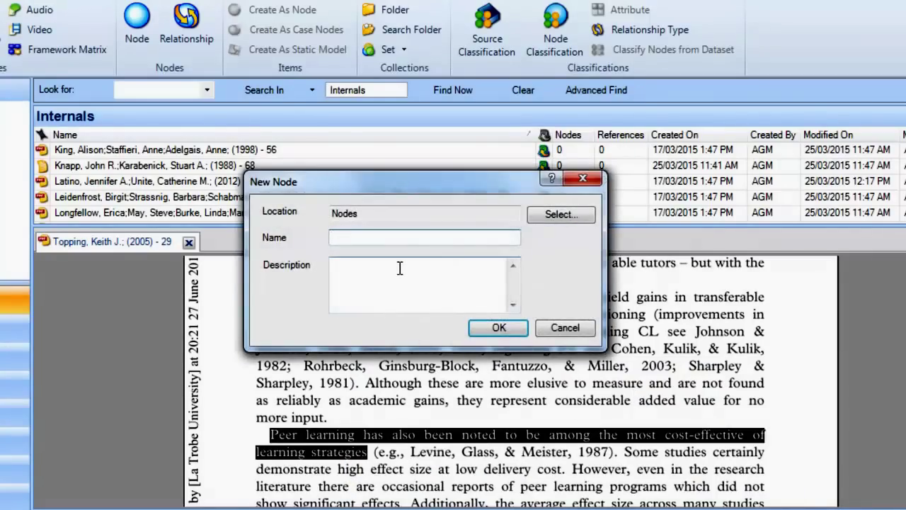
text(Cost effectiveness)
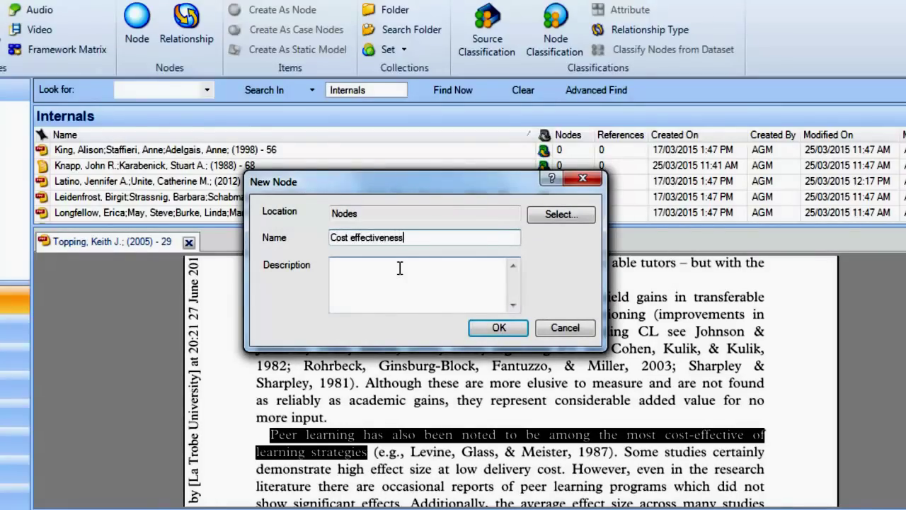
click(577, 217)
click(338, 158)
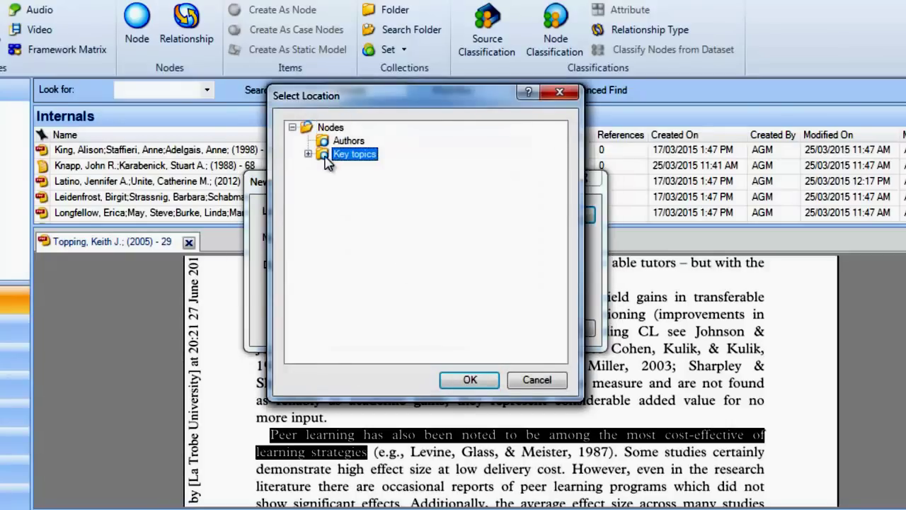
click(485, 382)
click(497, 328)
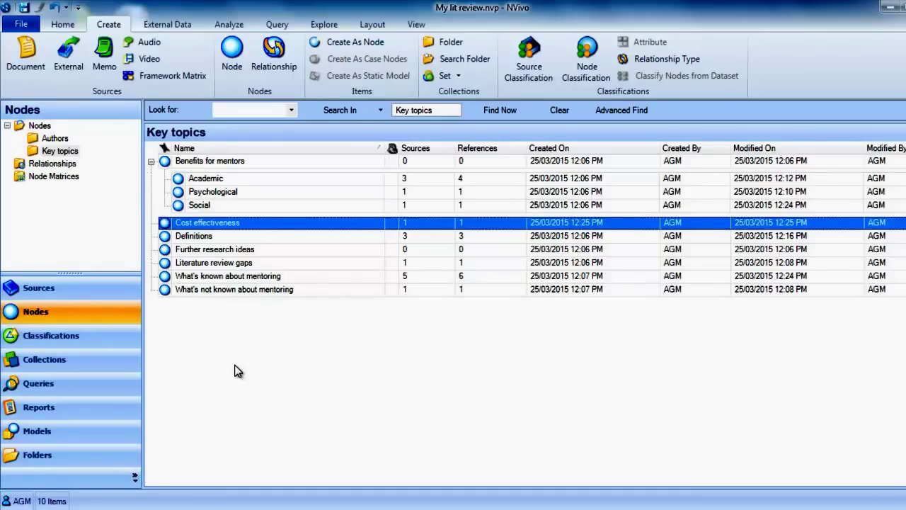
Step: Look through the Key topics nodes for definitions, further research ideas, literature review gaps, and what is and isn't known about mentoring
click(188, 251)
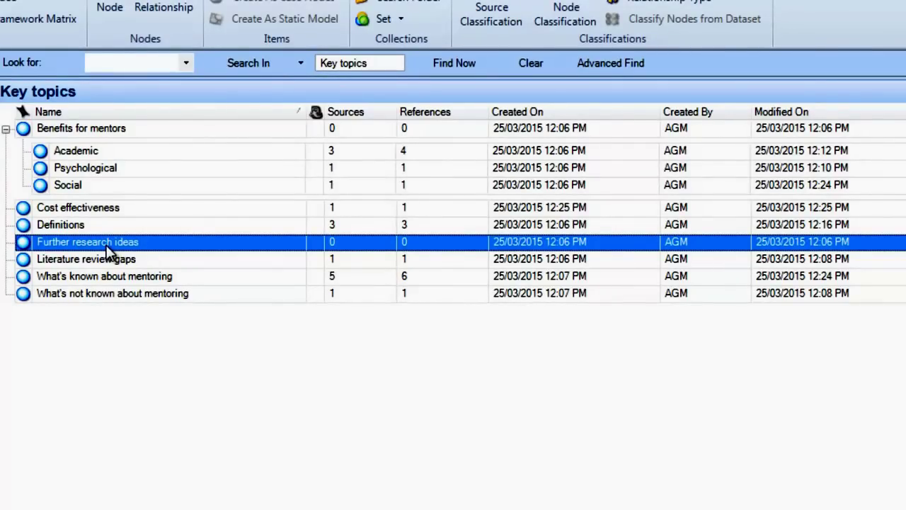
click(63, 225)
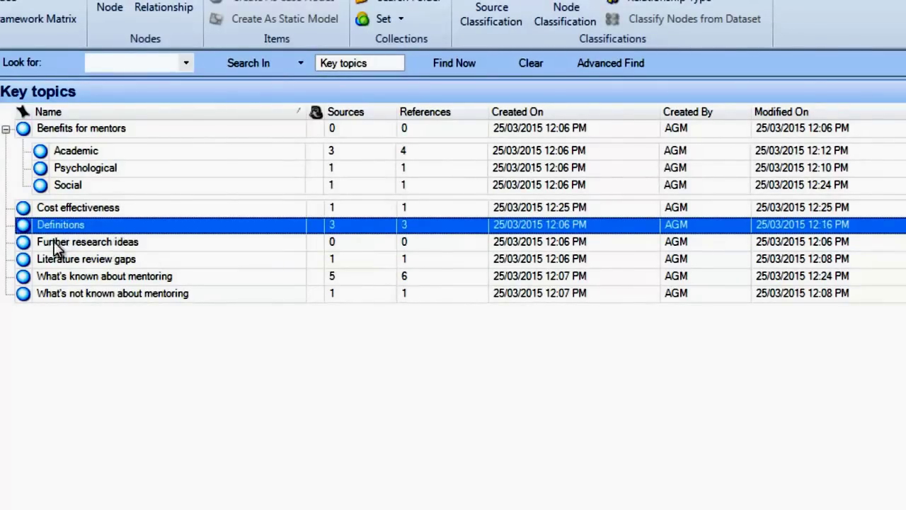
click(40, 259)
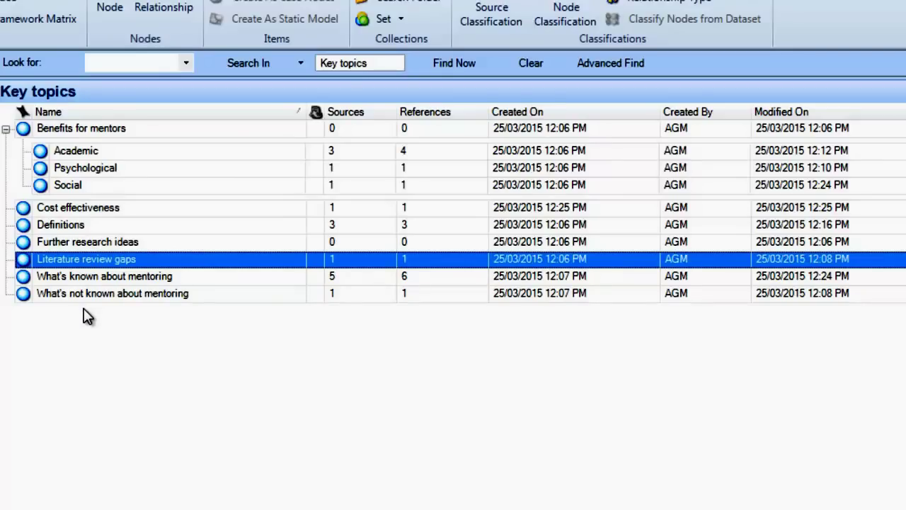
key(Down)
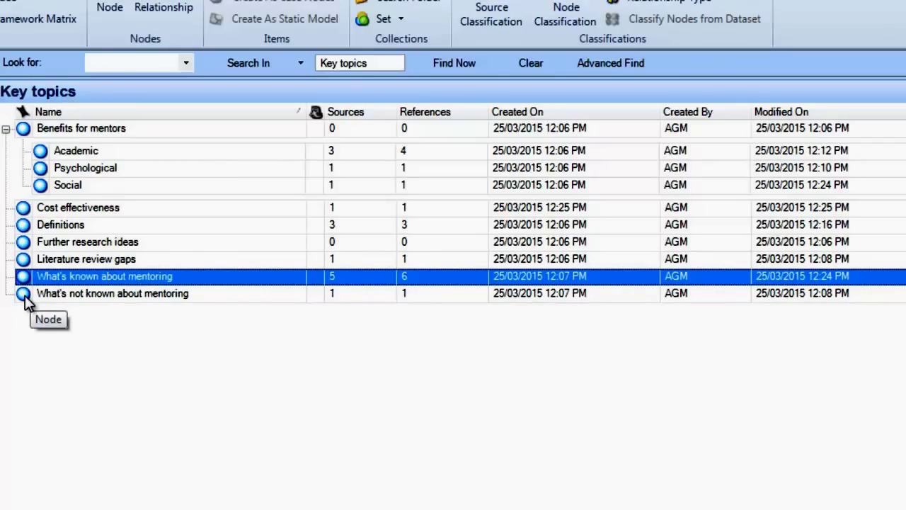
click(31, 296)
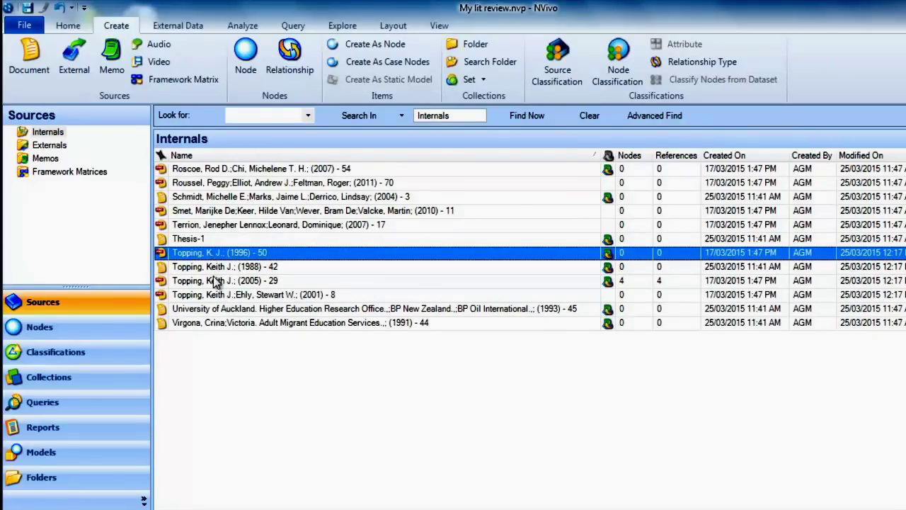
Step: Create case nodes in the Authors folder from the sources (2007) - 54, (1996) - 50, (1988) - 42, (2005) - 29 and (2001) - 8
key(Home)
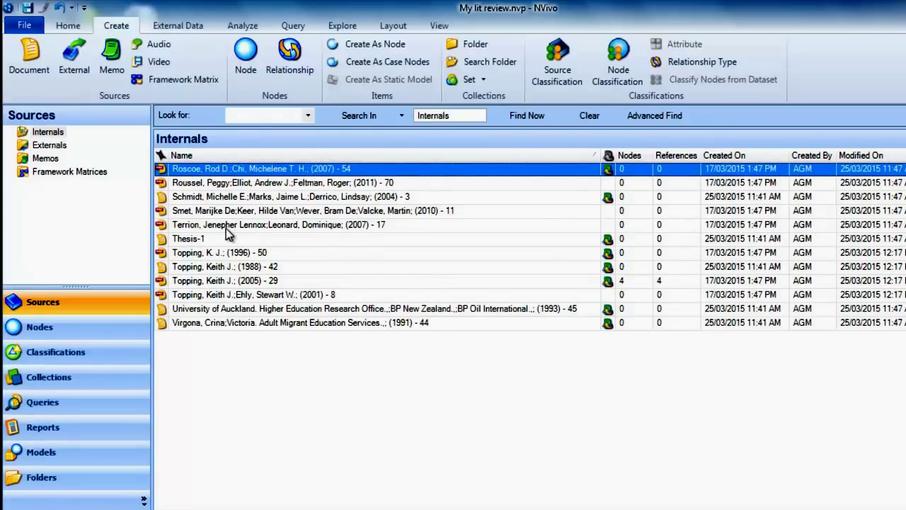
ctrl+click(200, 254)
ctrl+click(195, 273)
ctrl+click(196, 283)
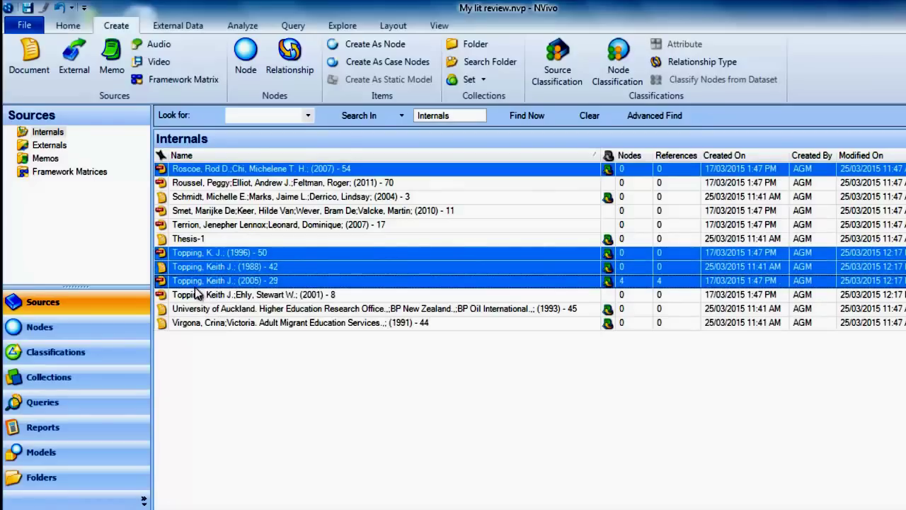
ctrl+click(201, 296)
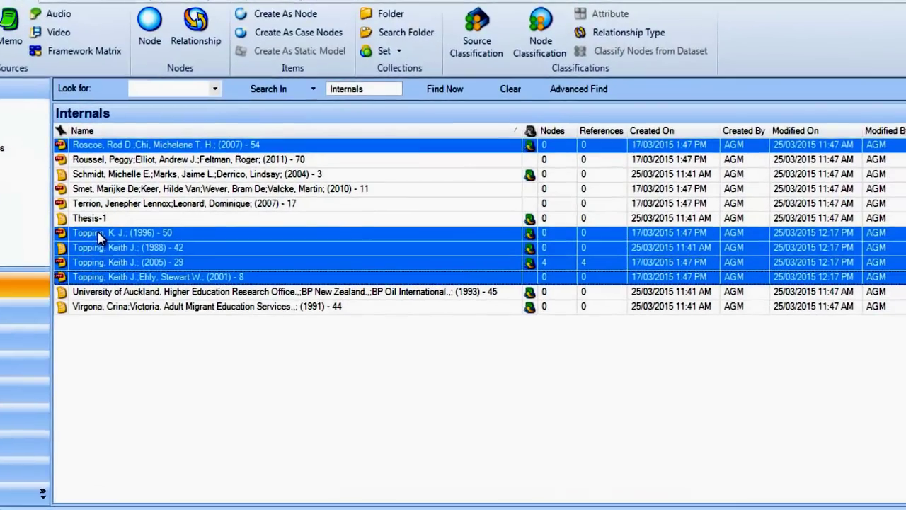
right_click(97, 233)
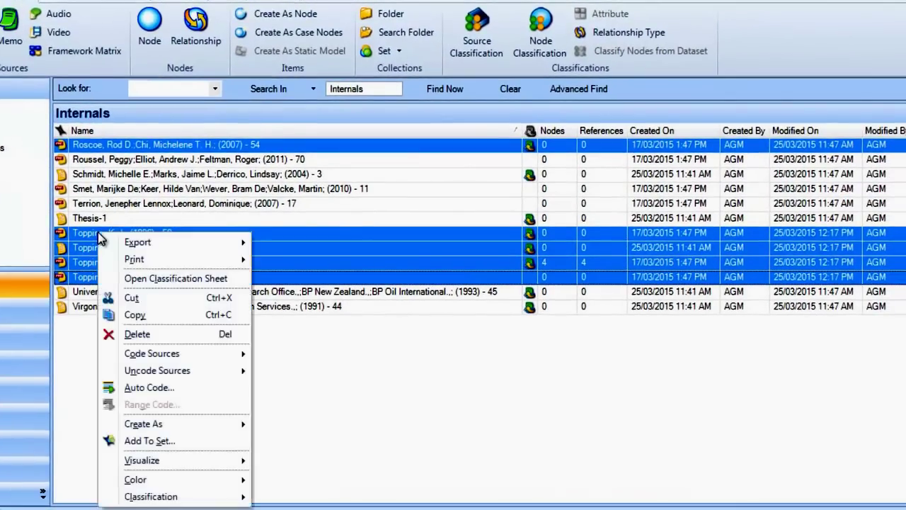
mouse_move(169, 426)
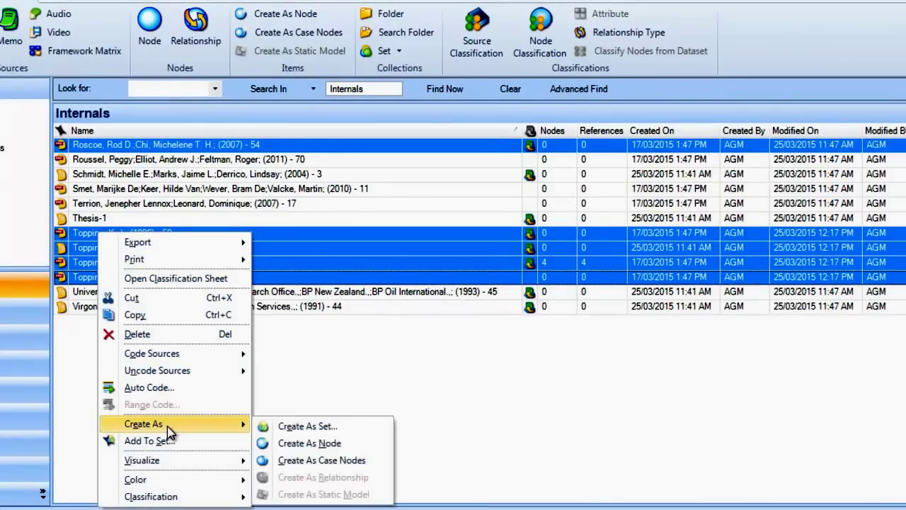
click(290, 461)
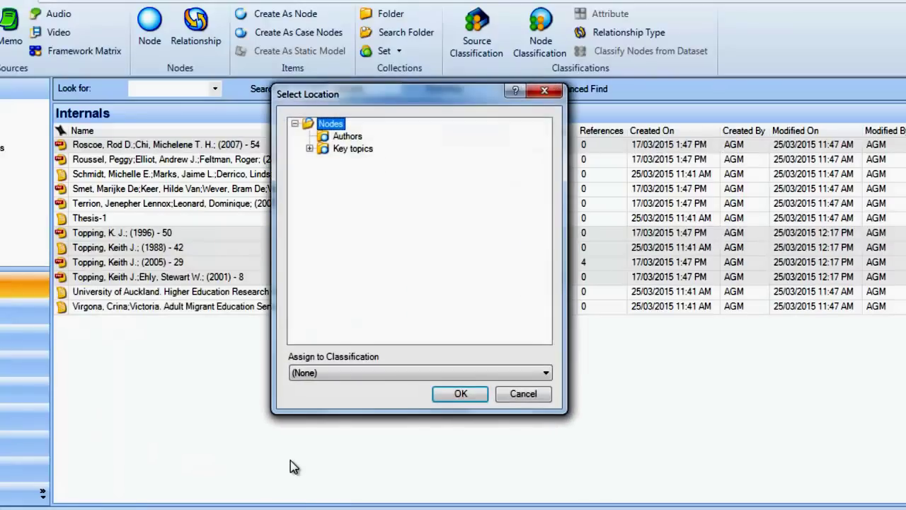
click(325, 136)
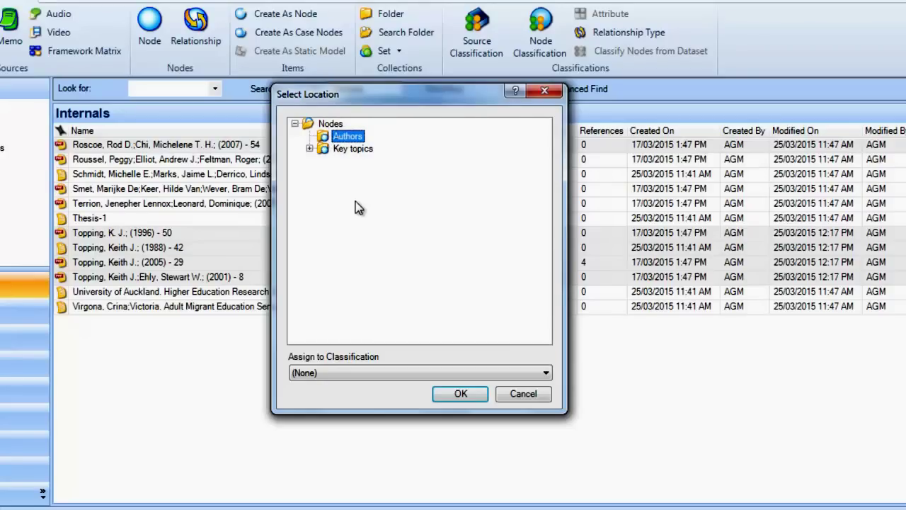
click(461, 393)
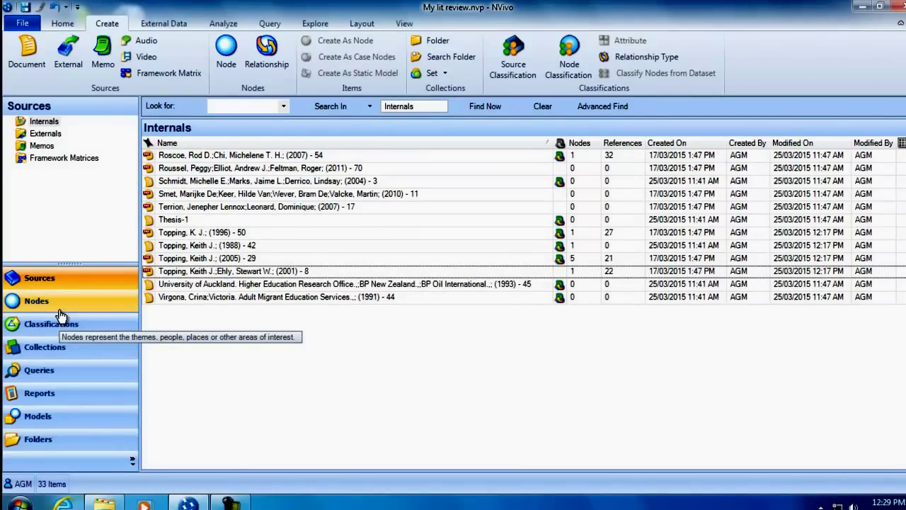
Step: In the Authors node folder, cut the (1988) - 42, (2005) - 29 and (2001) - 8 nodes and merge them into the (1996) - 50 node
click(59, 310)
click(58, 144)
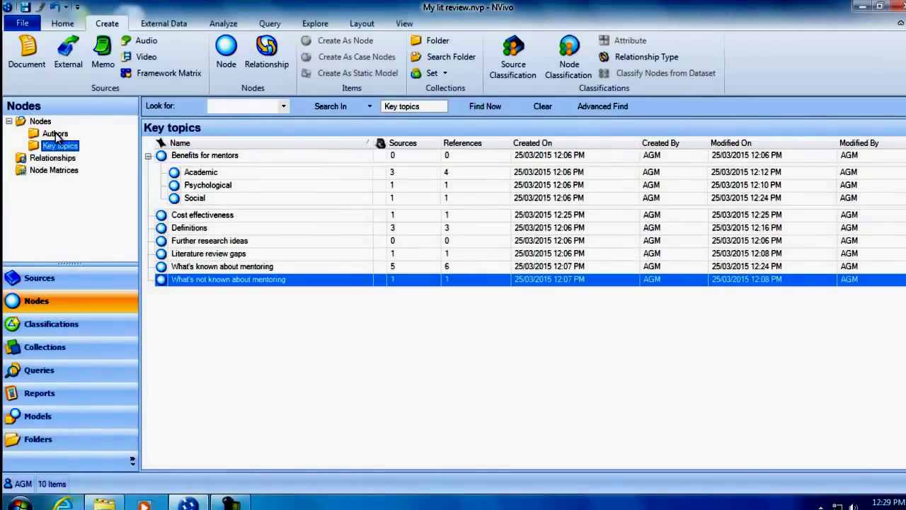
click(57, 135)
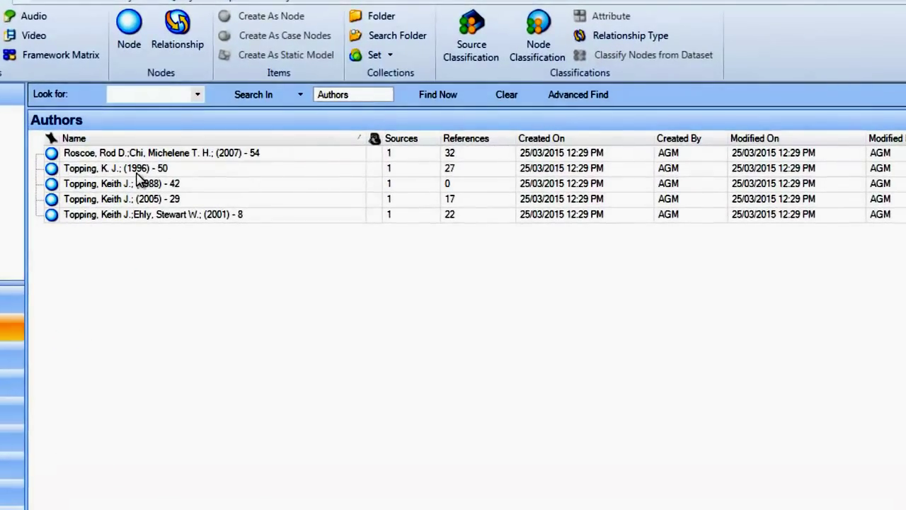
click(80, 188)
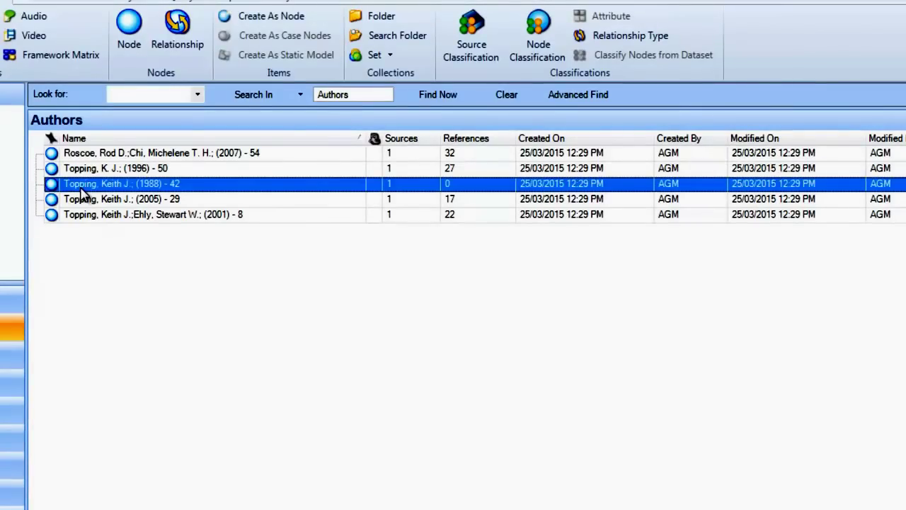
shift+click(83, 202)
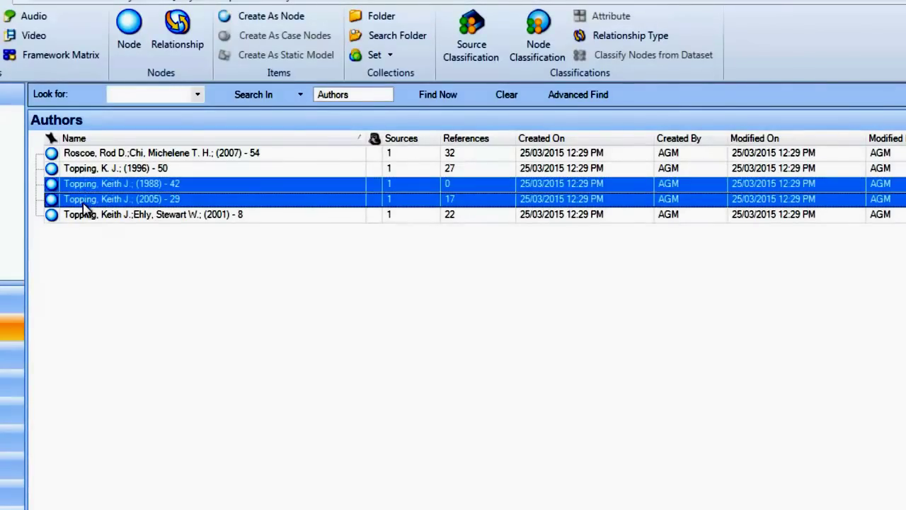
shift+click(83, 216)
right_click(80, 187)
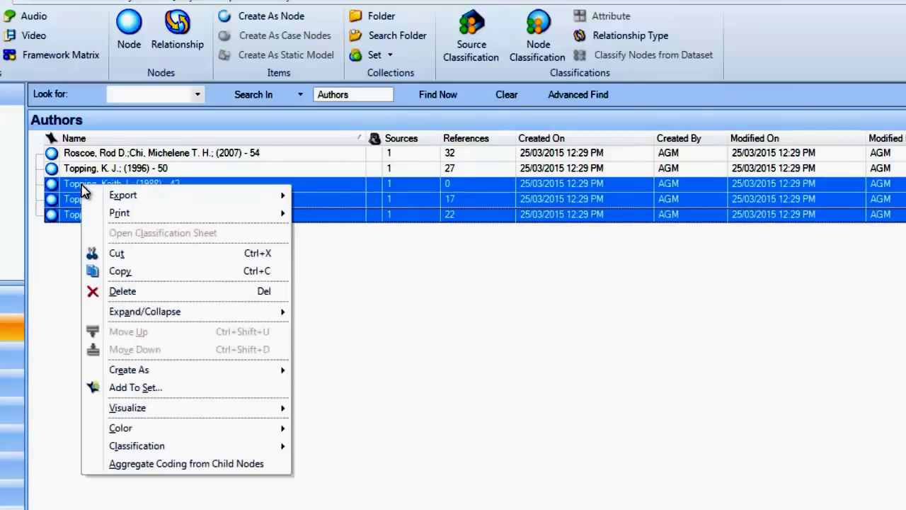
click(128, 251)
click(68, 172)
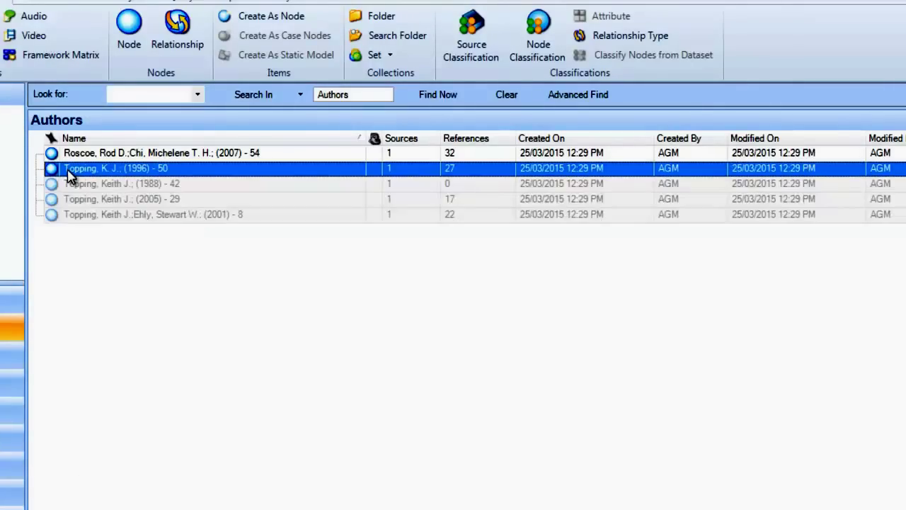
right_click(69, 175)
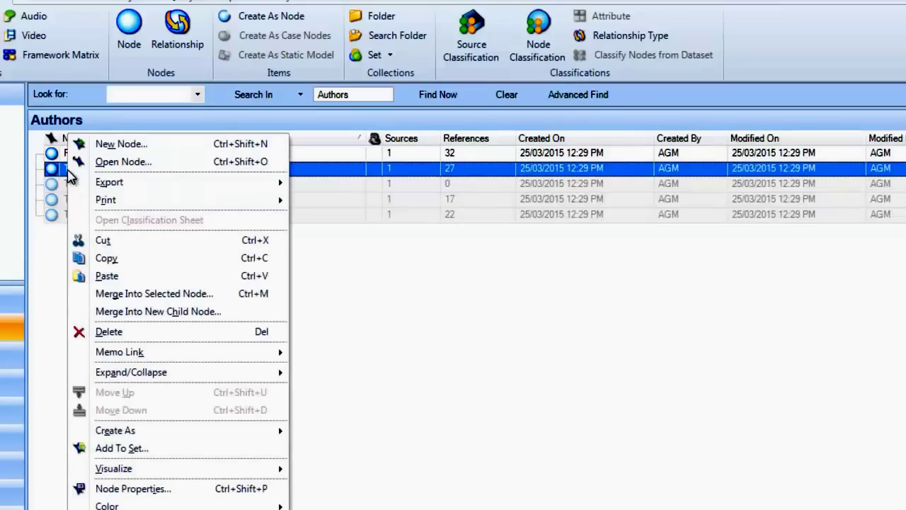
click(131, 293)
click(527, 300)
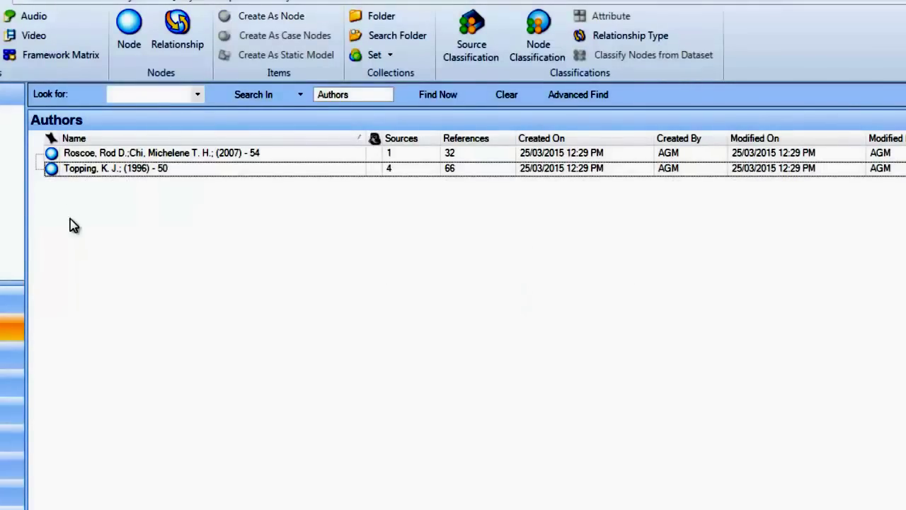
Step: Rename the merged author node so that it carries only the author's surname, without initials, year or record number
right_click(69, 175)
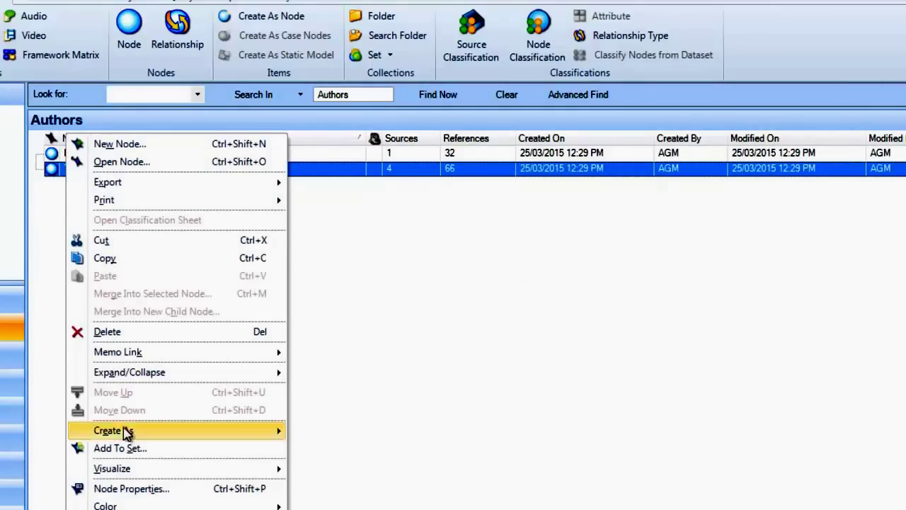
click(156, 489)
drag(415, 170, 330, 170)
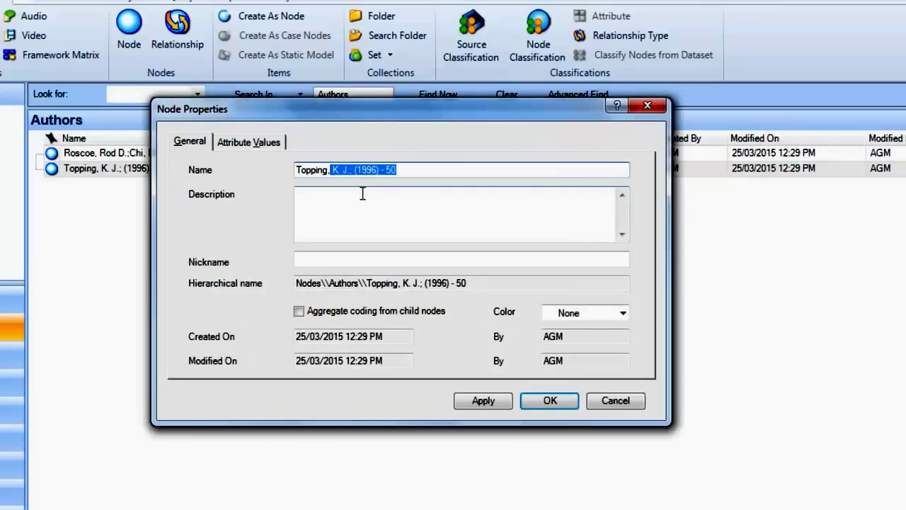
key(BackSpace)
key(BackSpace)
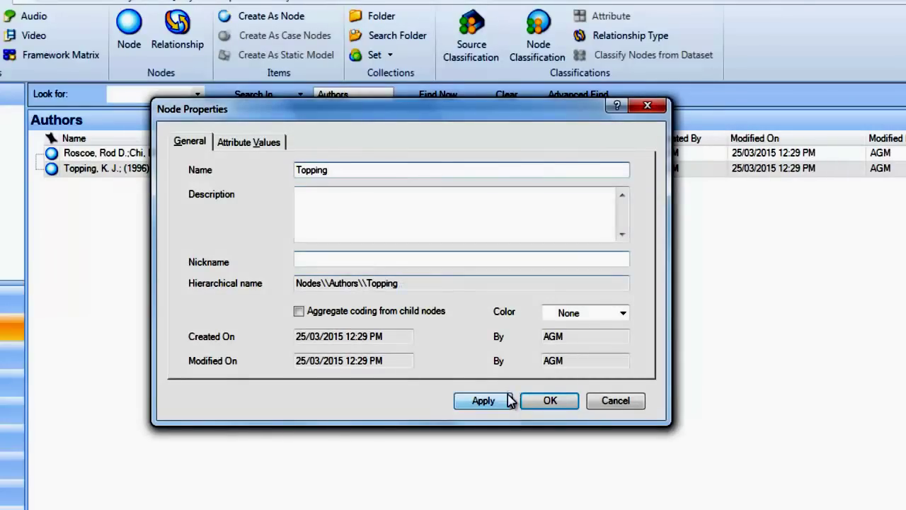
click(550, 402)
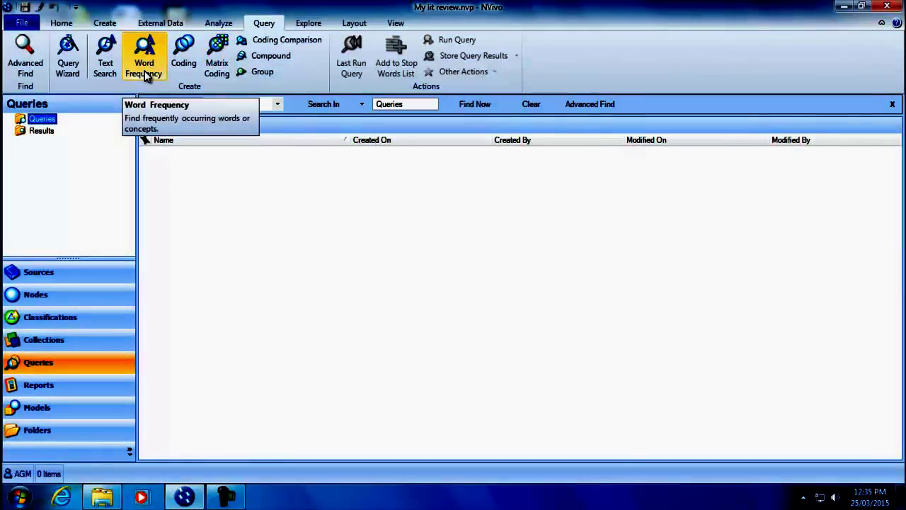
Step: Create a Word Frequency query that is added to the project under the name "100 most frequent 25 March"
click(145, 75)
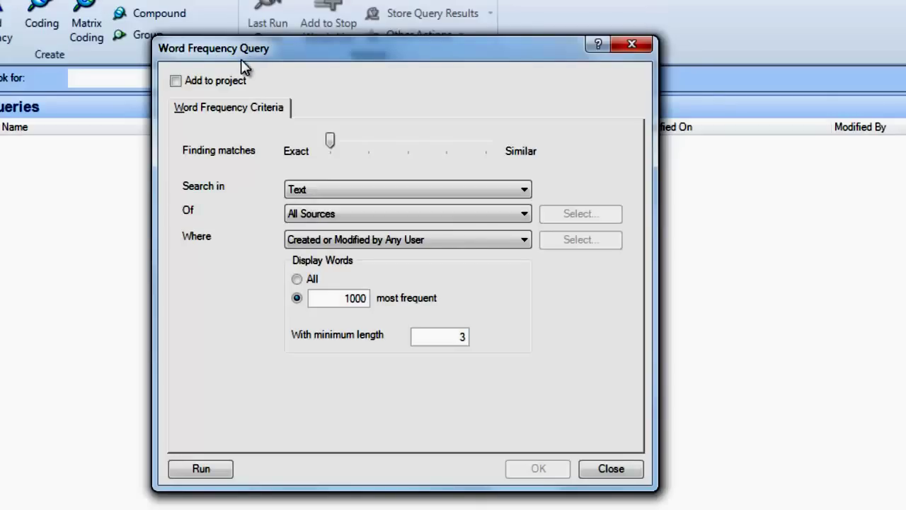
click(175, 81)
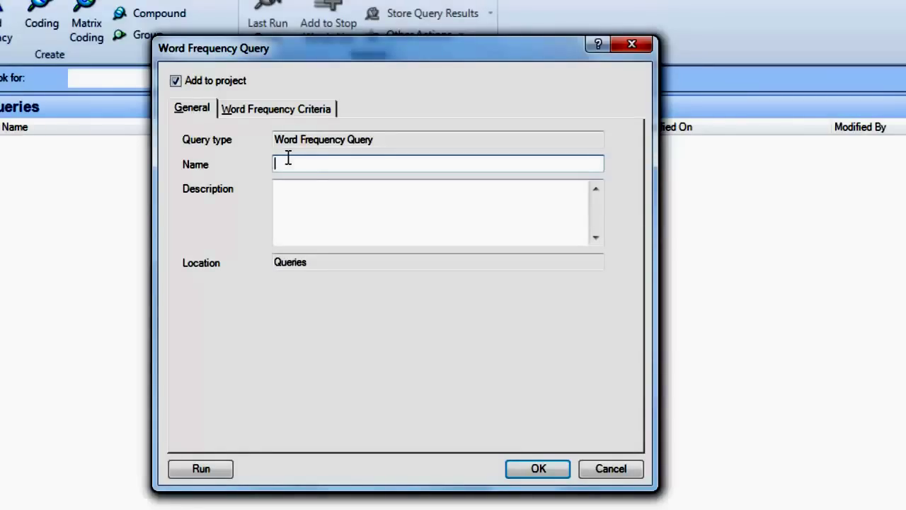
text(100 m)
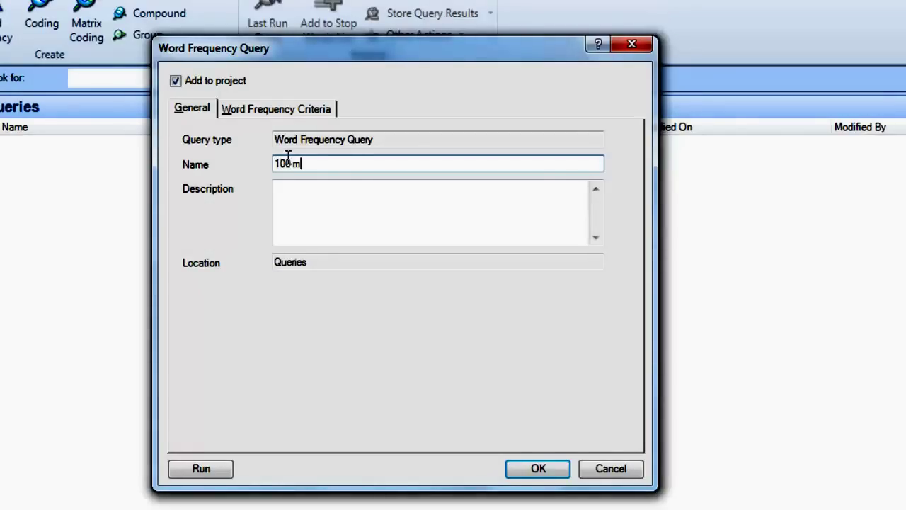
text(ost frequent 25 )
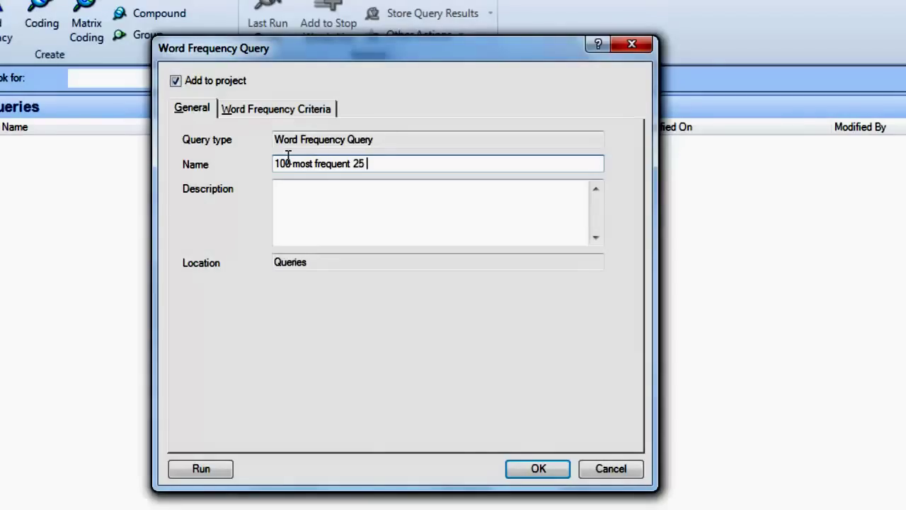
text(March)
Step: Limit the query to the 100 most frequent words with a minimum length of 4, keep All Sources as its scope, and run it
click(279, 112)
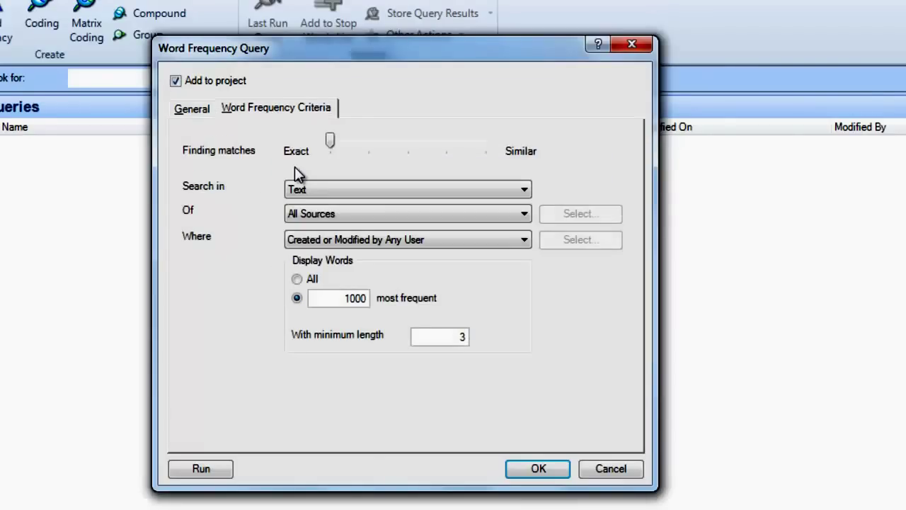
click(325, 216)
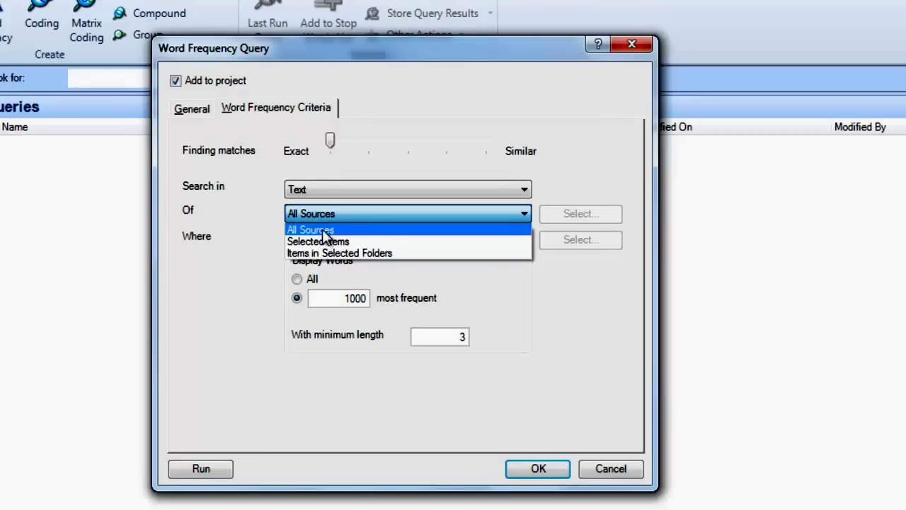
click(255, 225)
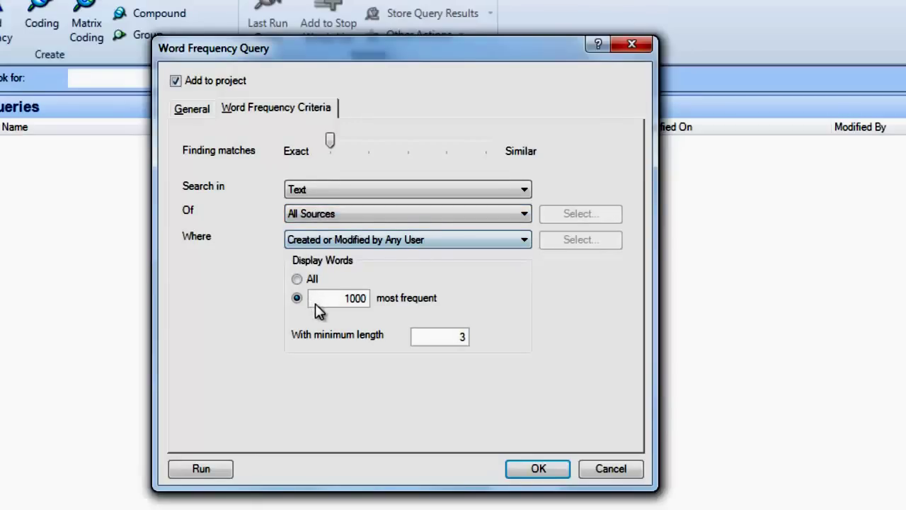
click(347, 299)
double_click(347, 299)
text(100)
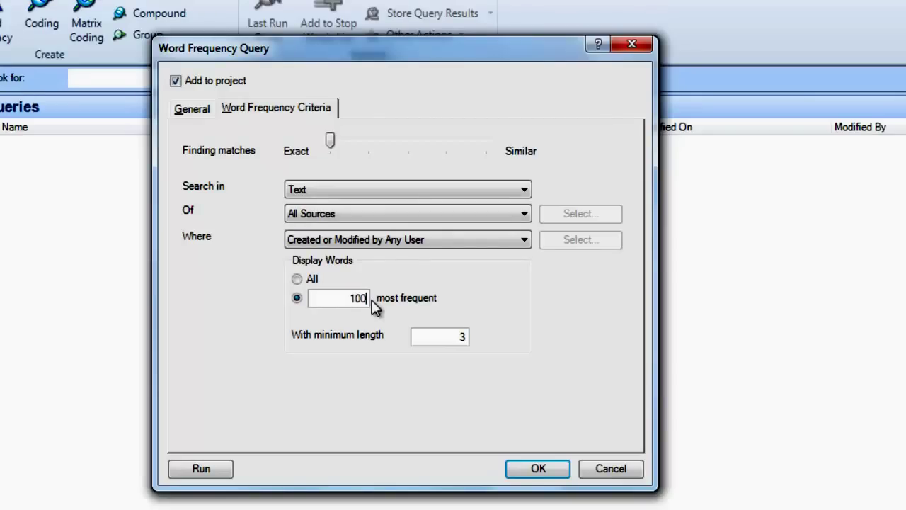
double_click(465, 337)
text(4)
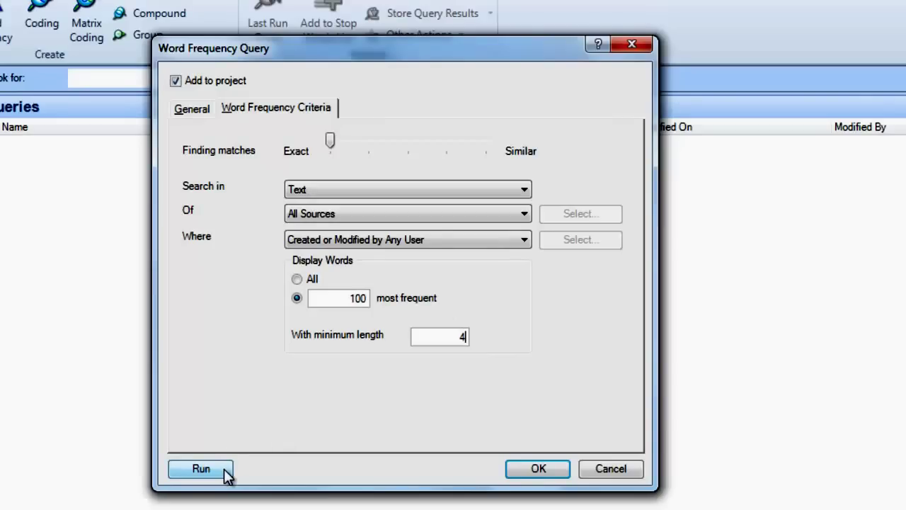
click(313, 214)
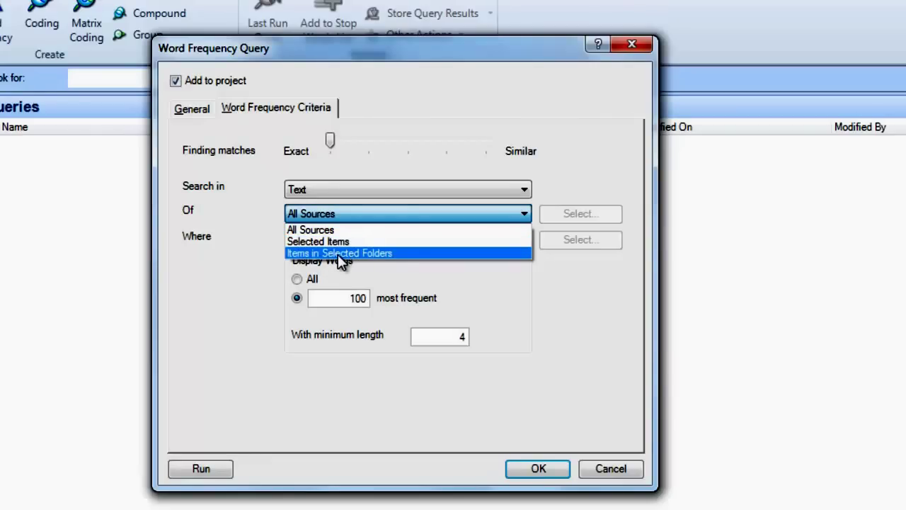
click(202, 468)
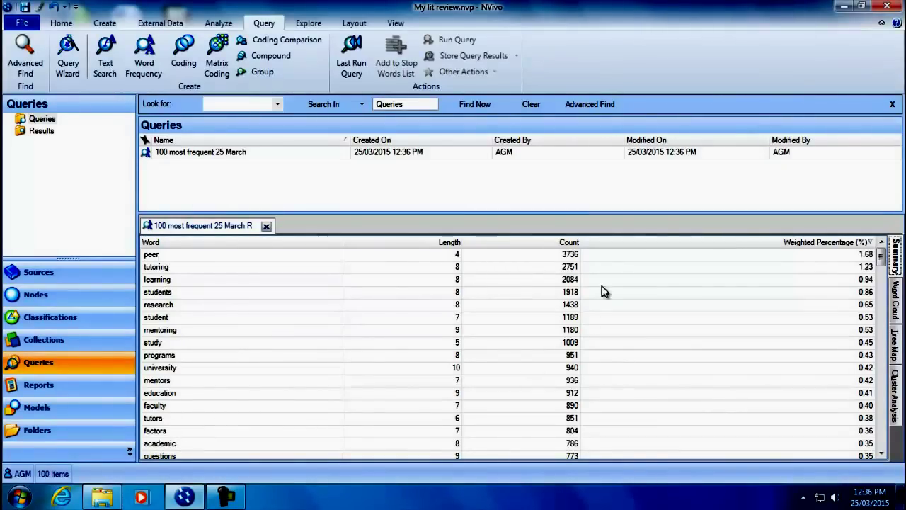
Step: Check the options available for the word "peer" in the query results, and display the results as a word cloud
click(570, 258)
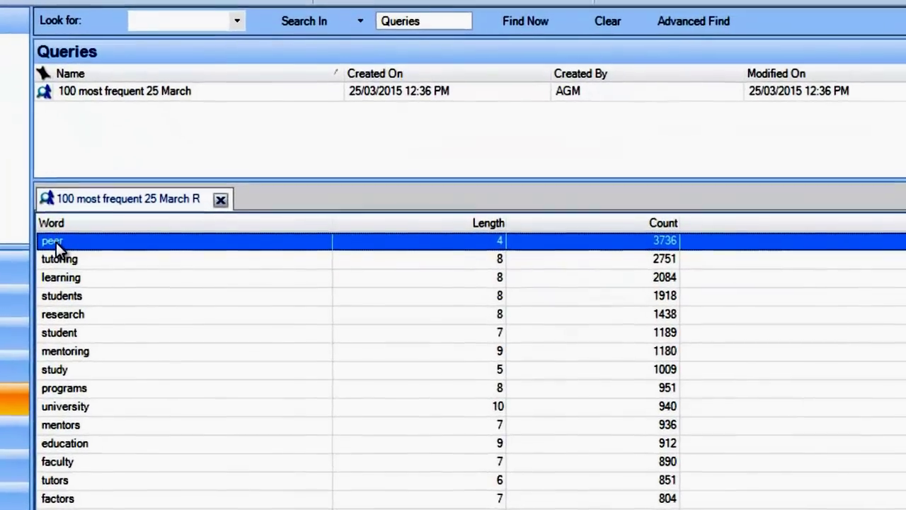
right_click(56, 242)
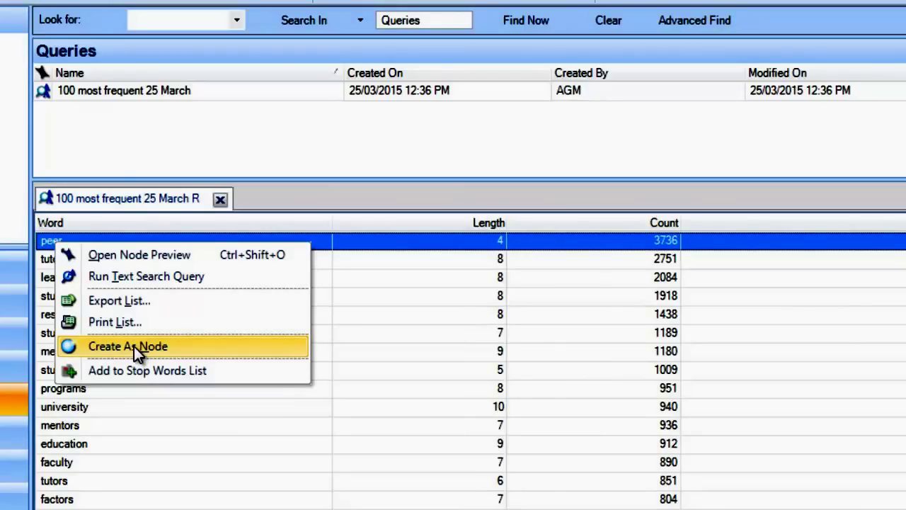
click(408, 313)
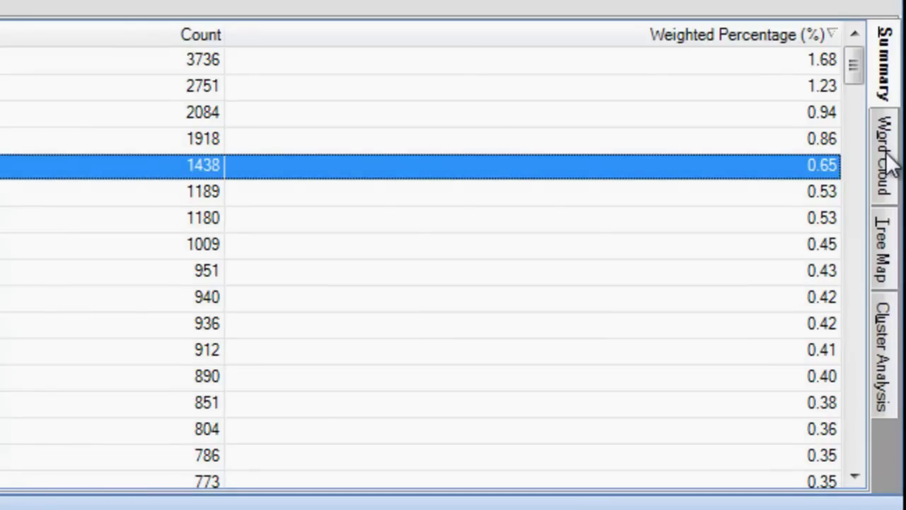
click(888, 159)
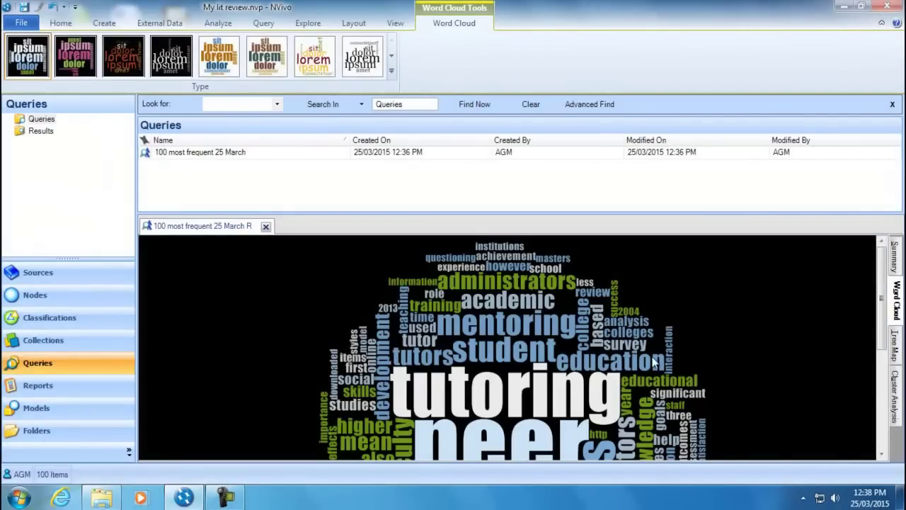
Step: Examine the word cloud and the options available for the word "used", and return to the summary list of frequent words
scroll(633, 385, down, 2)
scroll(633, 384, down, 4)
scroll(633, 384, up, 5)
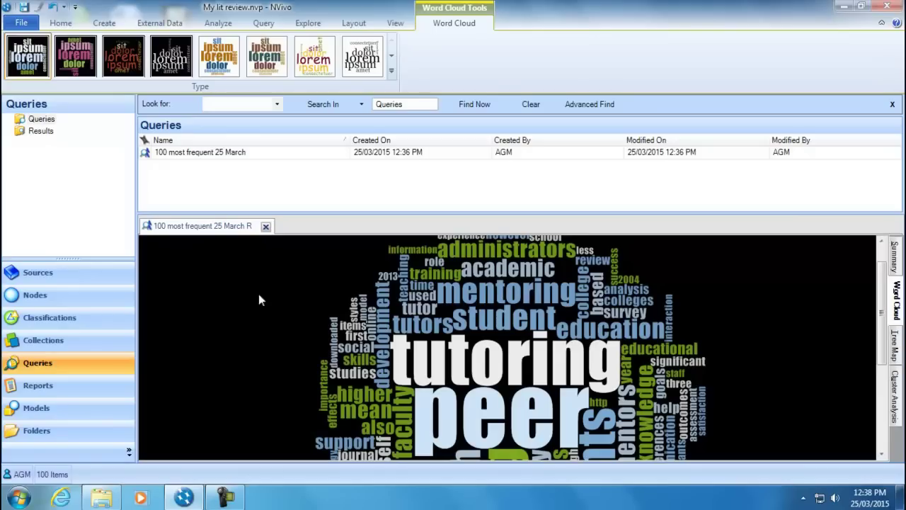
right_click(430, 296)
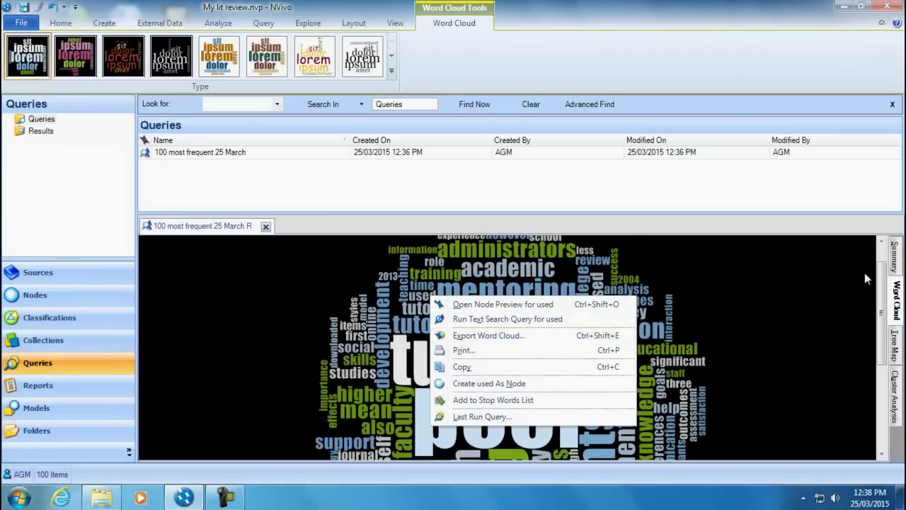
click(895, 259)
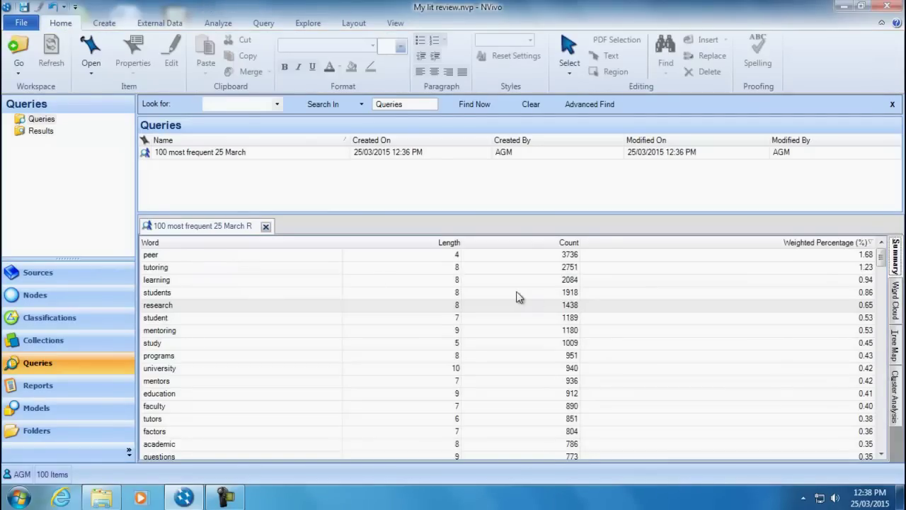
Step: Find the word "also" in the summary list of frequent words and check the options available for it
scroll(187, 425, down, 4)
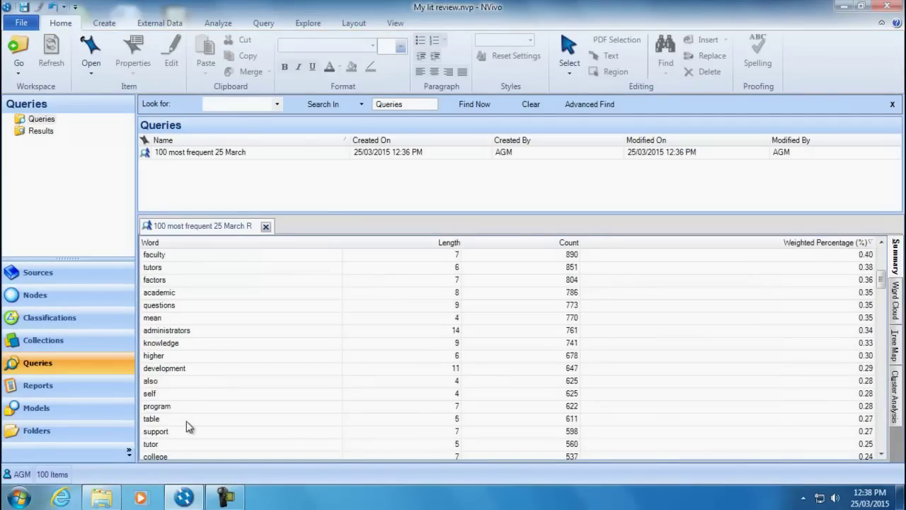
click(151, 383)
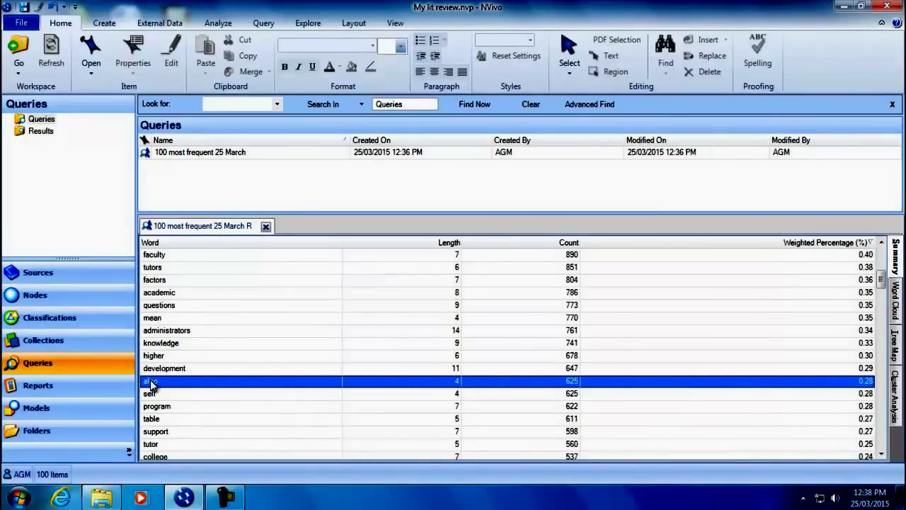
right_click(151, 383)
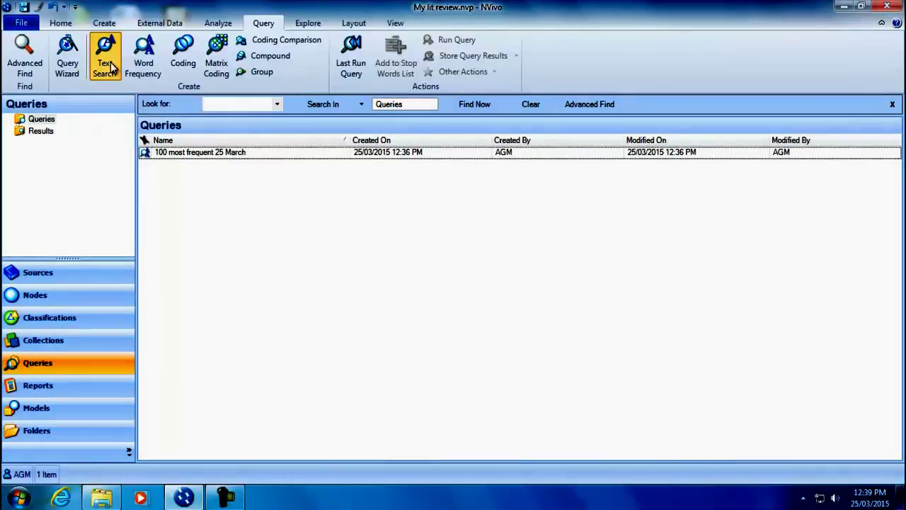
Step: Create a Text Search query that is added to the project under the name "Scaffolding"
click(106, 65)
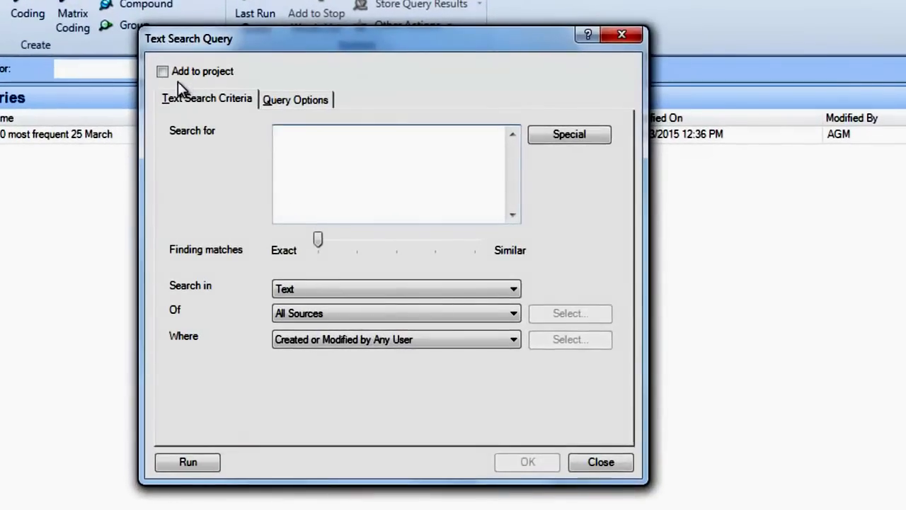
click(163, 73)
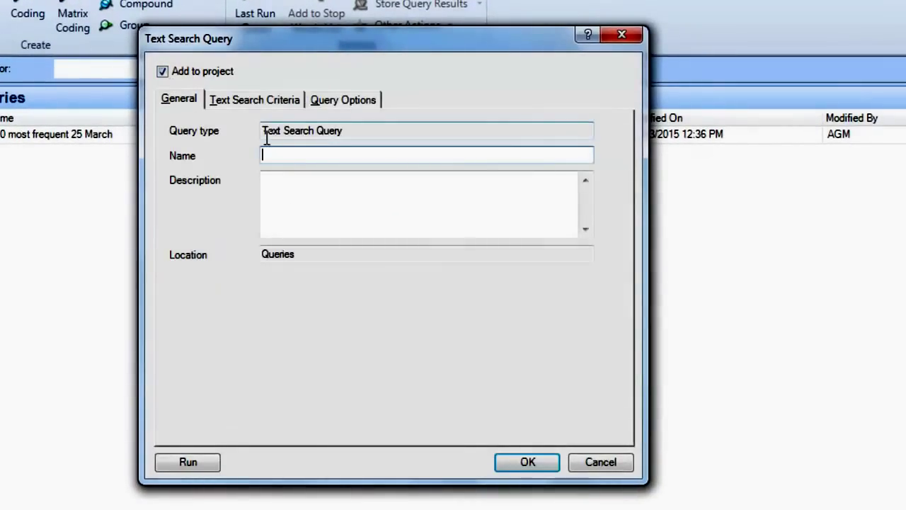
text(Scaffolding)
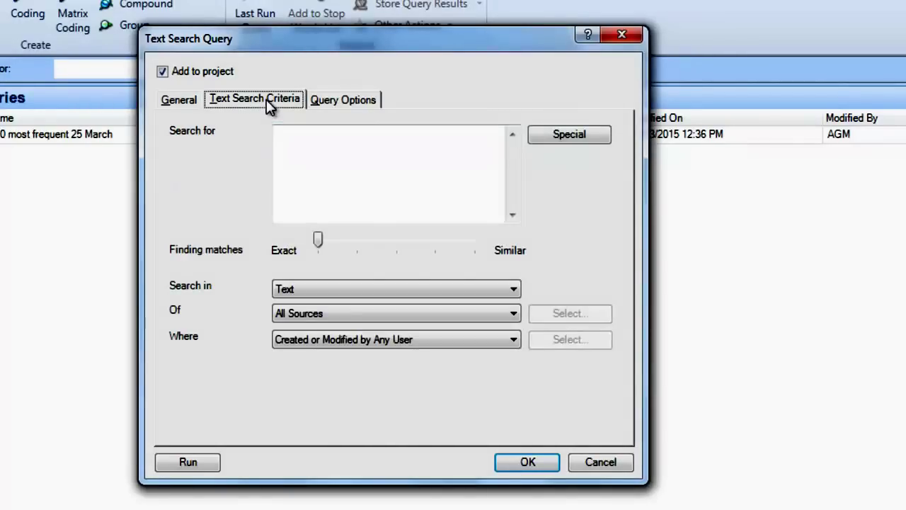
Step: Set the query to search for "scaffolding" and widen the match level from exact to including stemmed words
click(290, 133)
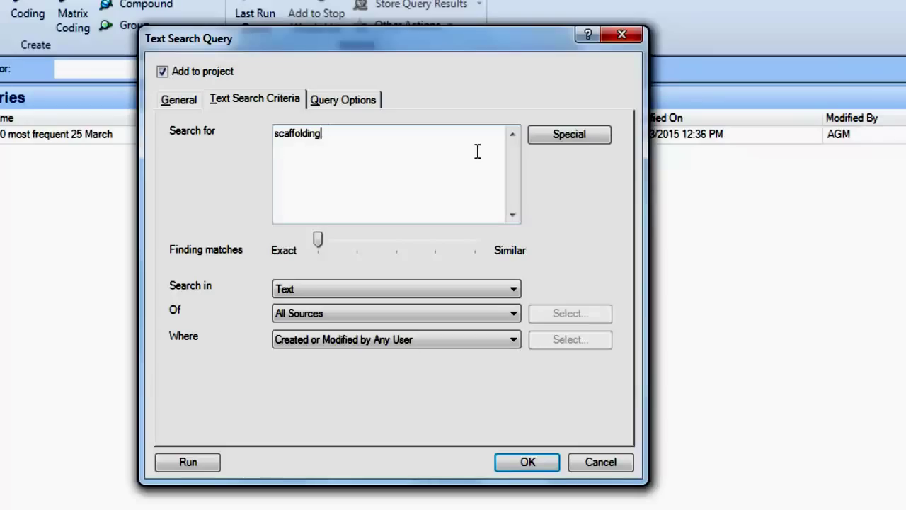
click(558, 137)
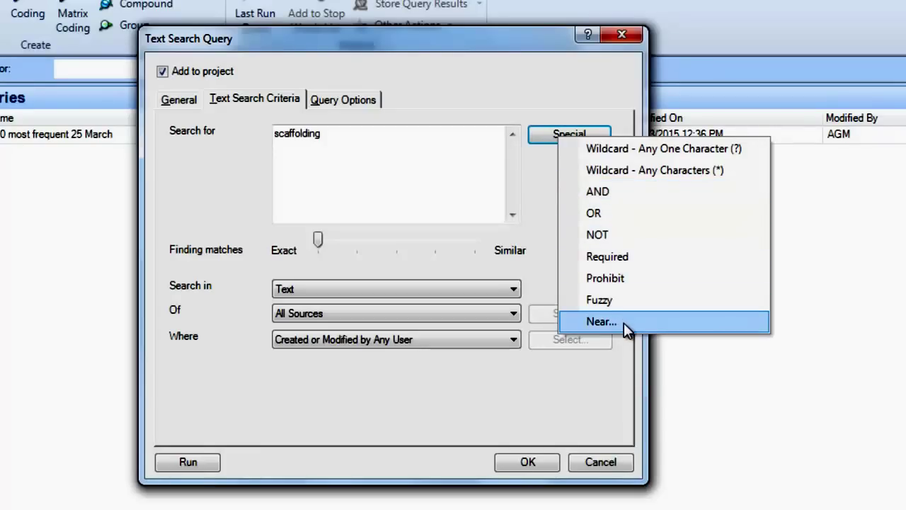
click(320, 246)
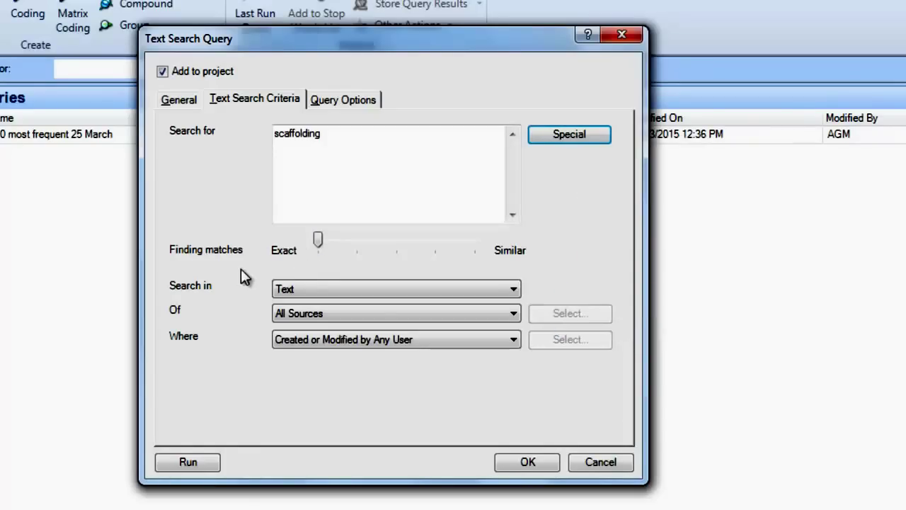
click(318, 241)
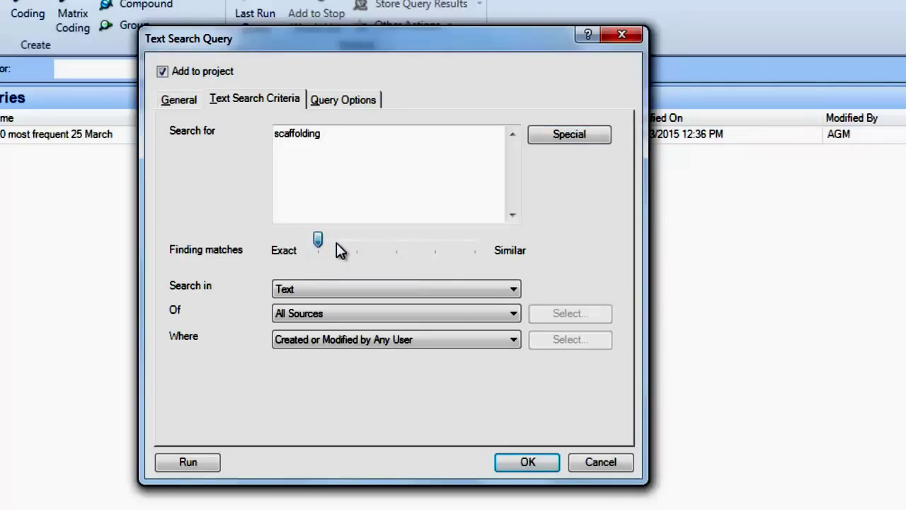
click(345, 244)
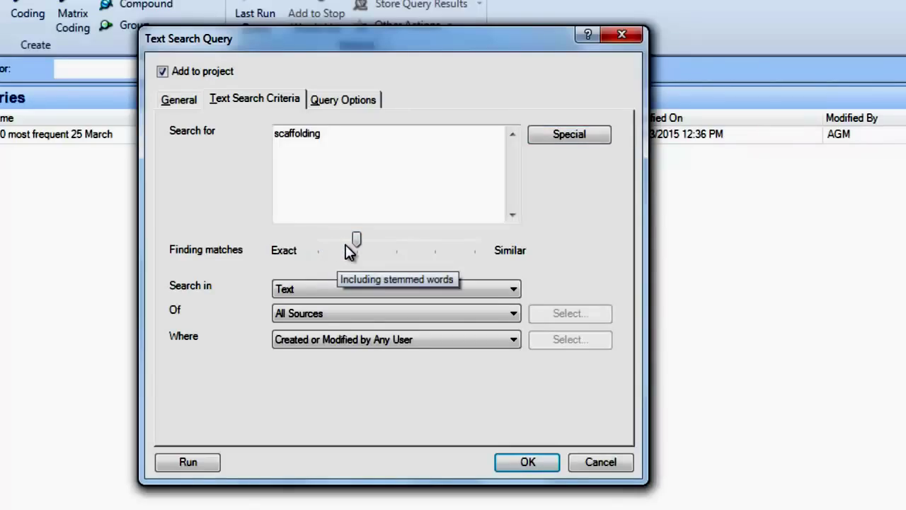
click(280, 140)
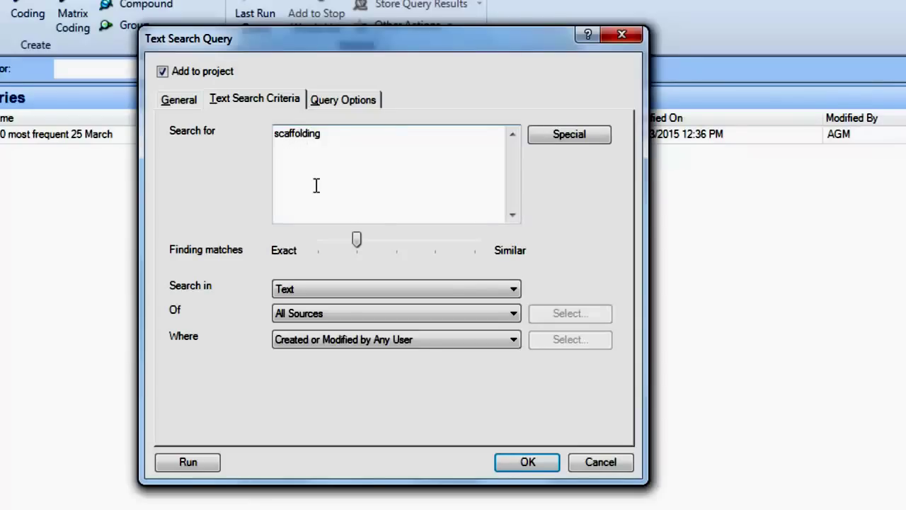
click(355, 242)
drag(375, 247, 358, 248)
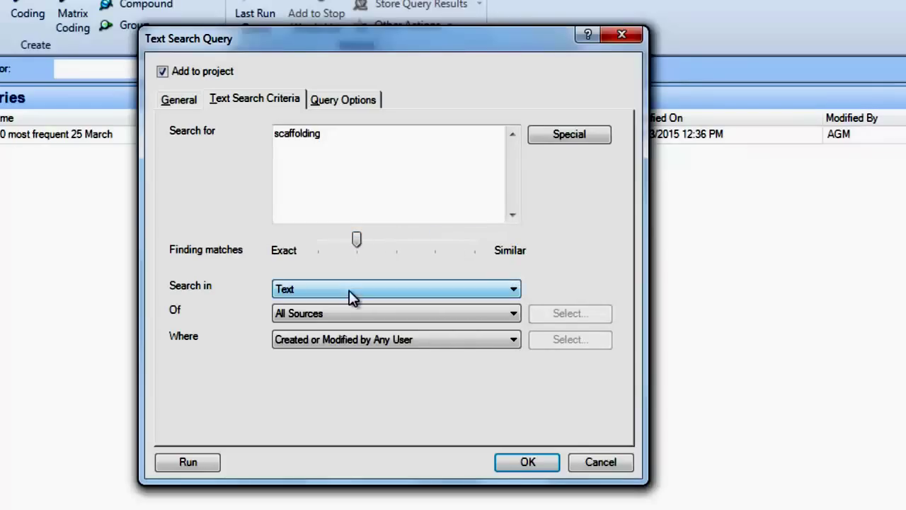
Step: Check the scope choices, keep All Sources as the search scope, and run the Scaffolding query
click(346, 313)
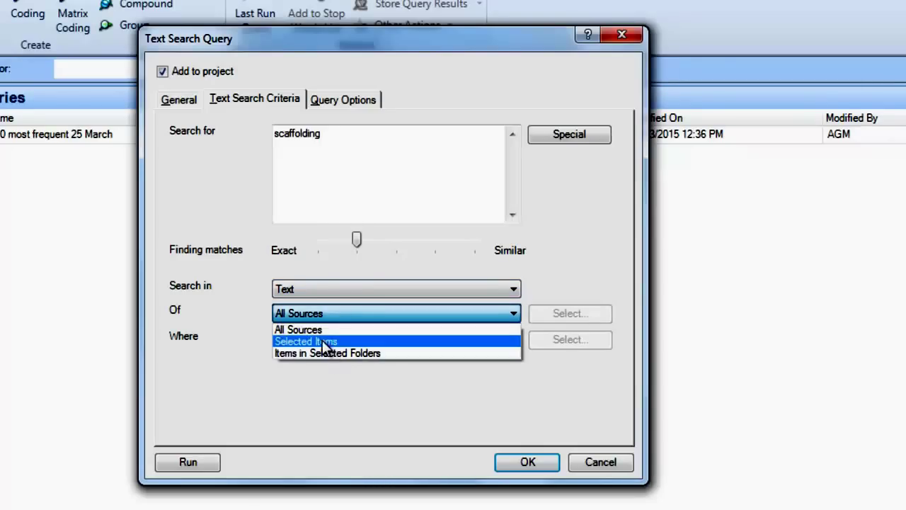
click(325, 382)
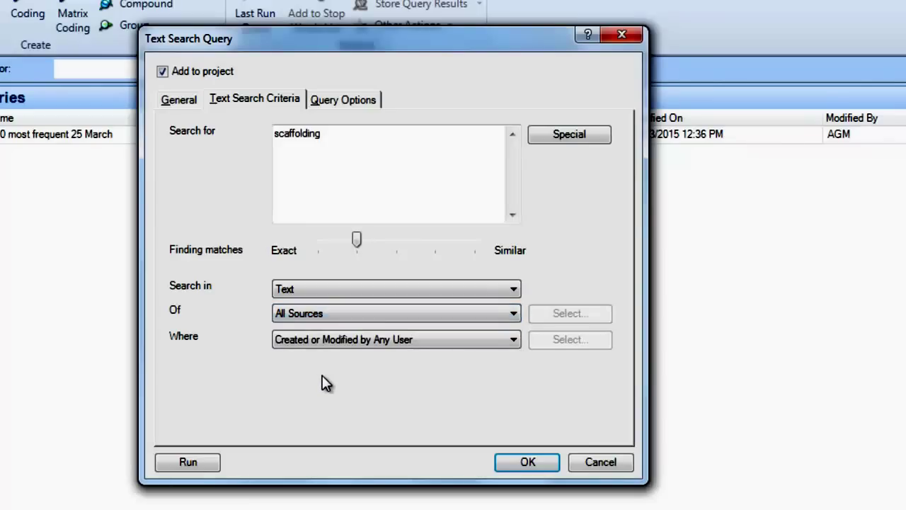
click(204, 462)
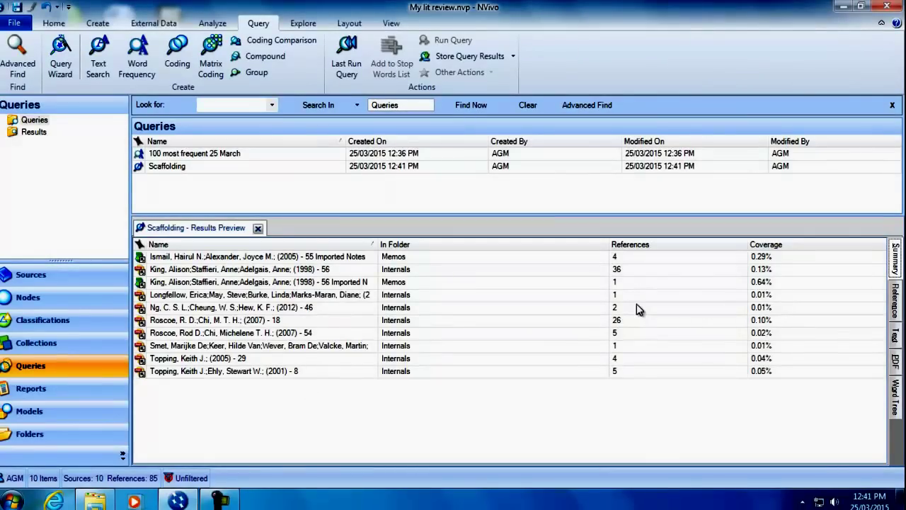
Step: Open the 1998 source in the Internals folder from the results, examine its highlighted matches in context, and close it
click(165, 271)
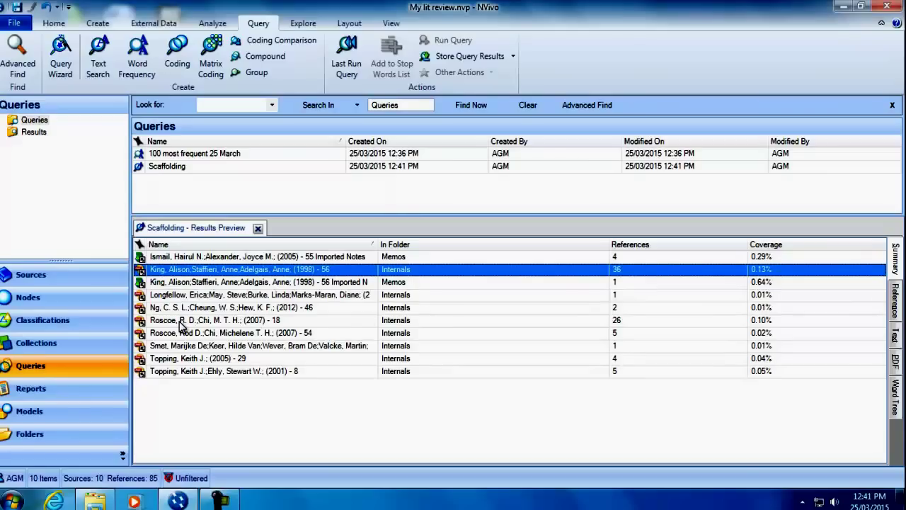
double_click(151, 272)
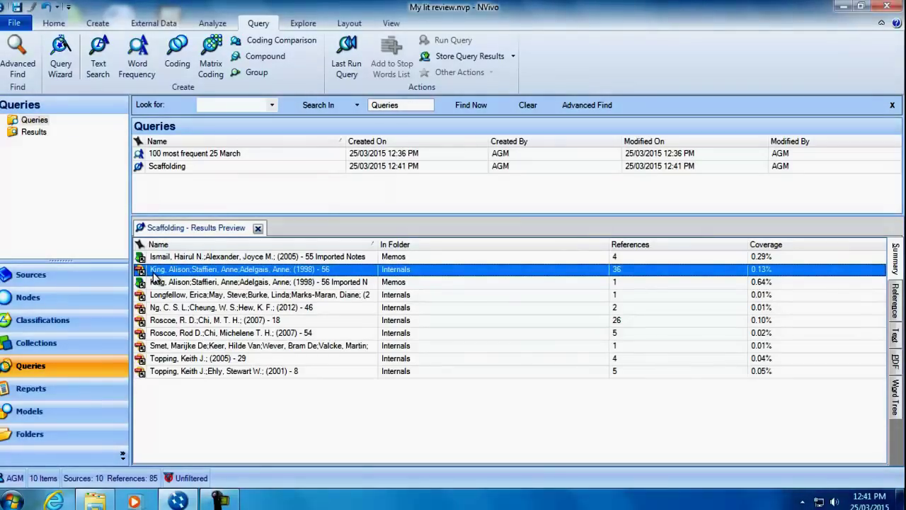
scroll(420, 377, down, 1)
scroll(508, 354, down, 10)
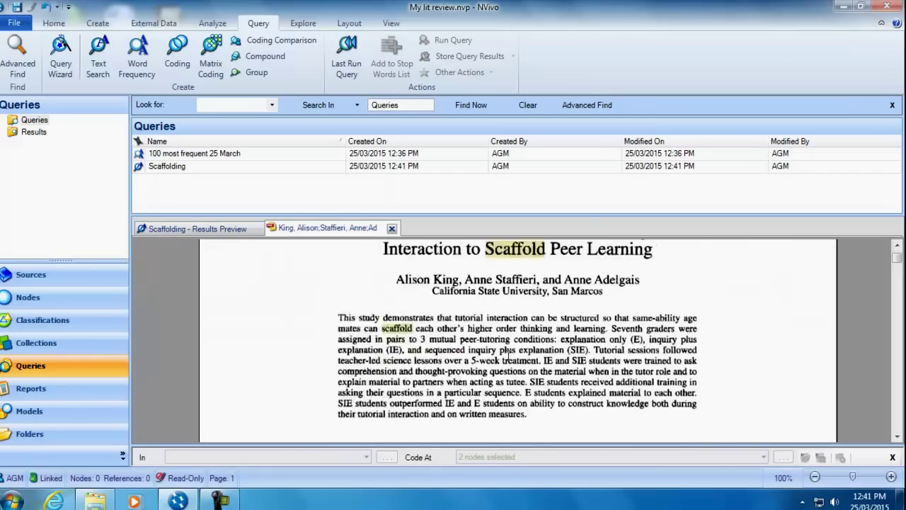
scroll(504, 366, down, 10)
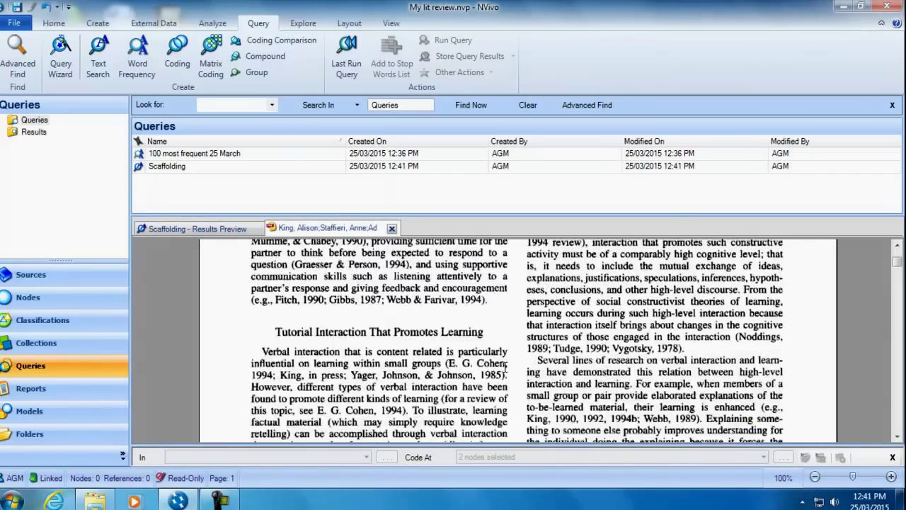
scroll(504, 366, down, 10)
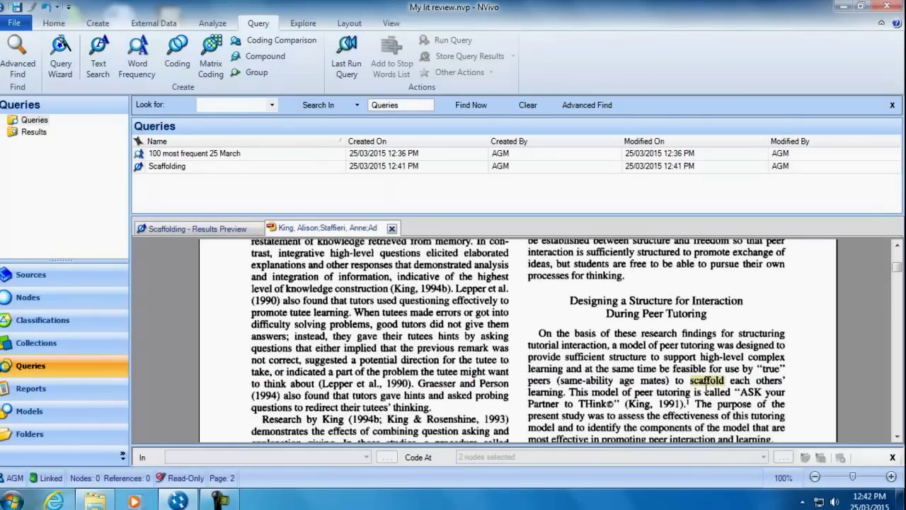
click(392, 228)
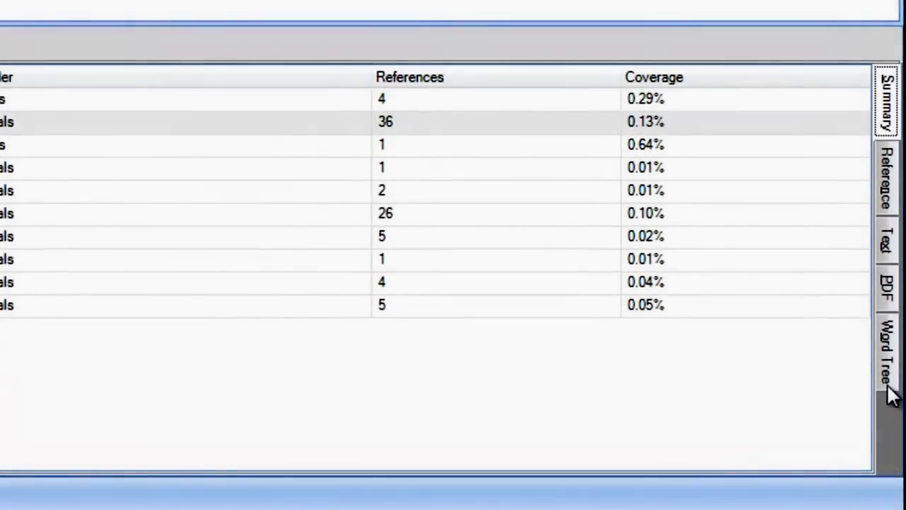
Step: Display the Scaffolding results as a word tree and highlight the branch "knowledge construction but also" leading to "scaffold"
click(889, 367)
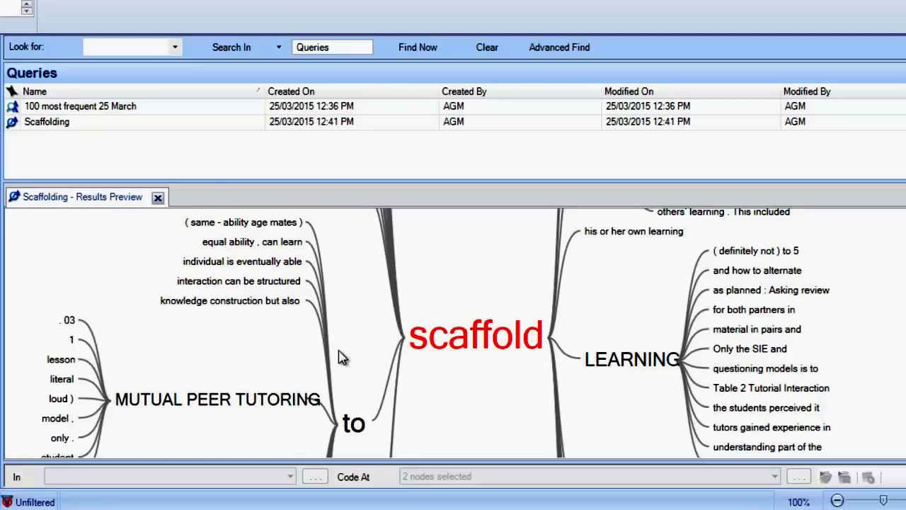
scroll(338, 379, up, 3)
scroll(340, 380, down, 4)
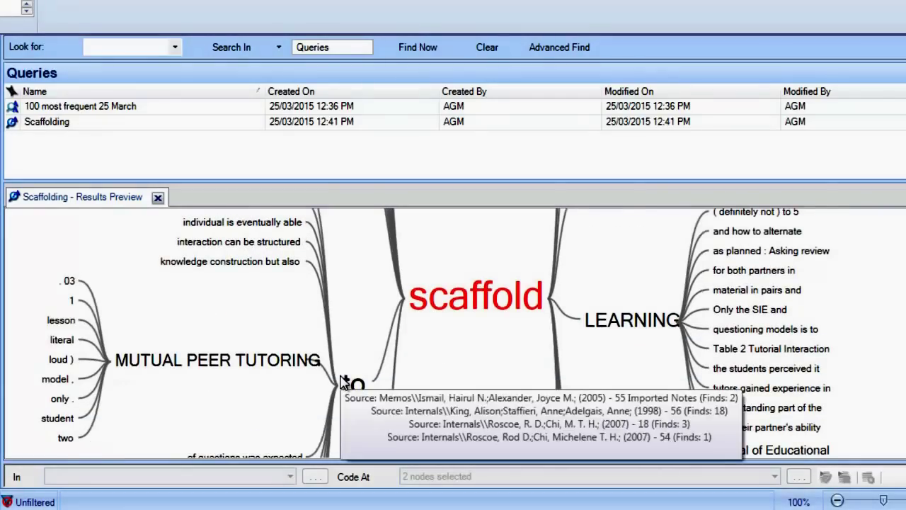
scroll(279, 332, up, 3)
click(278, 327)
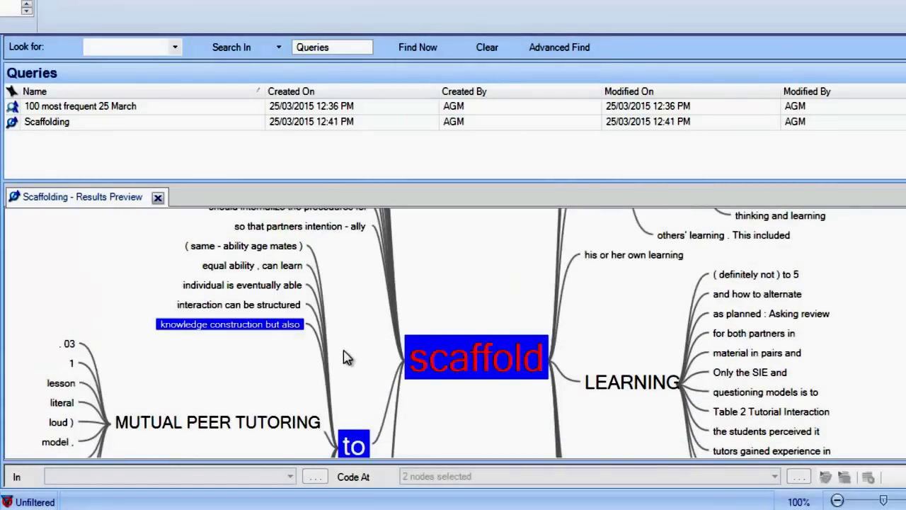
Step: Open the coded reference behind the branch "knowledge construction but also", read it, and close it
mouse_move(177, 329)
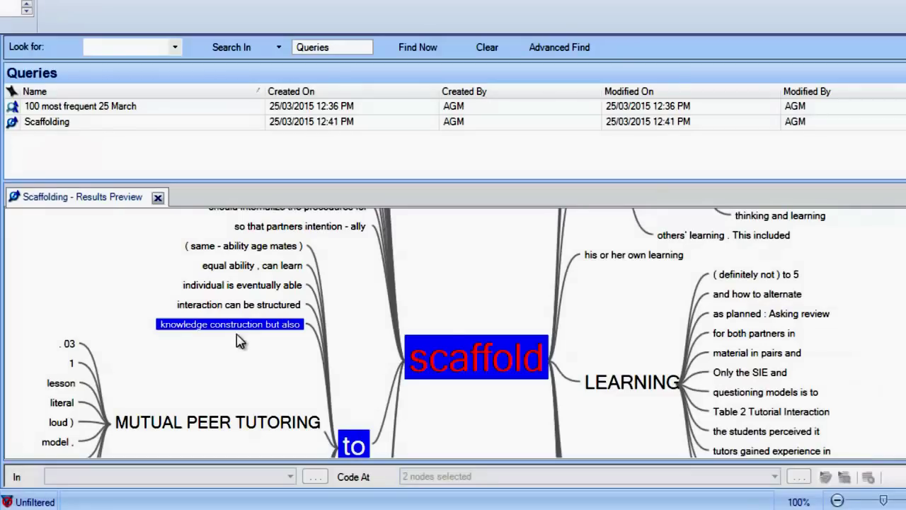
double_click(230, 324)
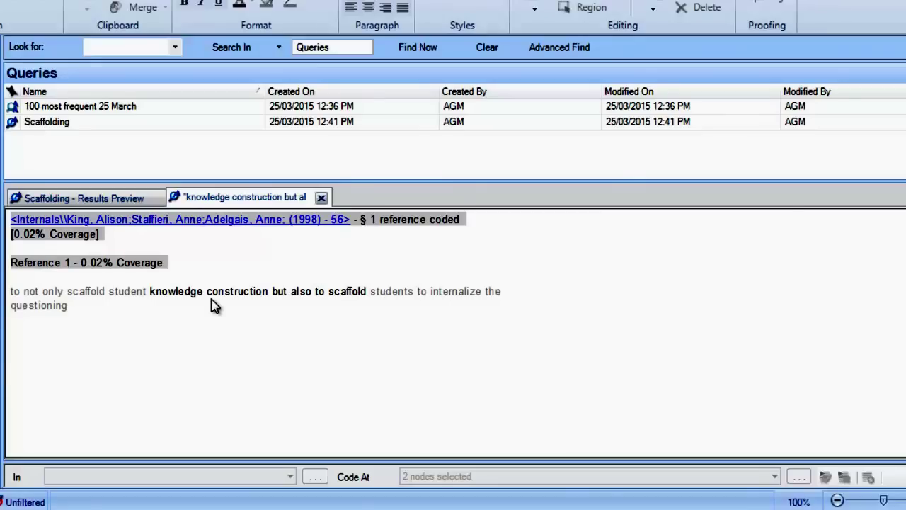
key(ctrl+F4)
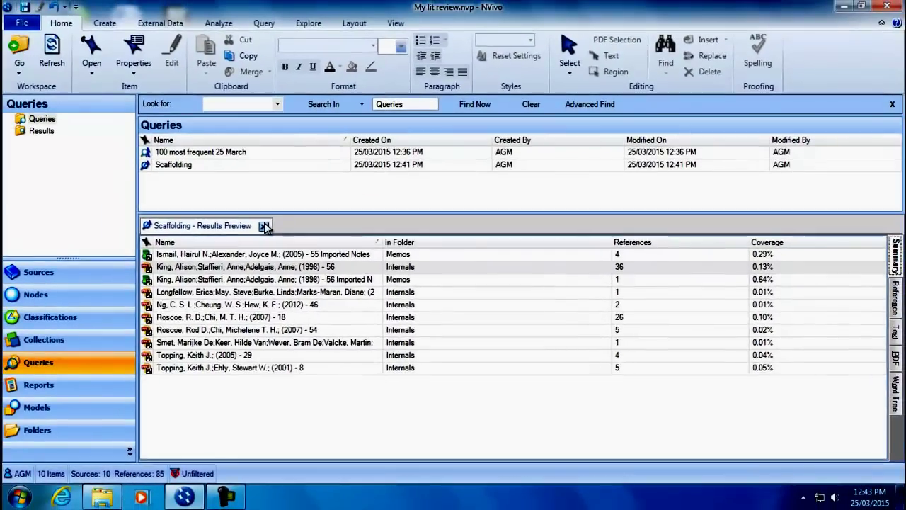
Step: Close the Scaffolding results preview and set the saved Scaffolding query's results option to Create Results as New Node
click(230, 217)
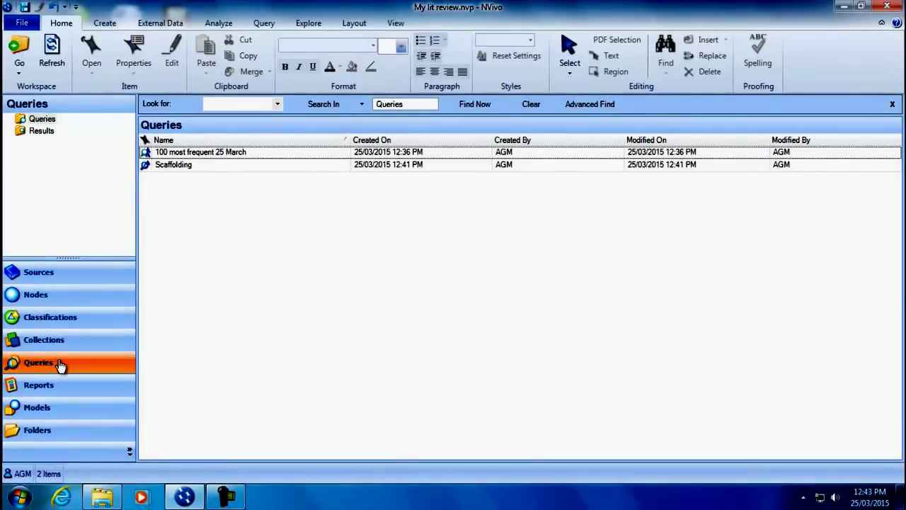
click(42, 119)
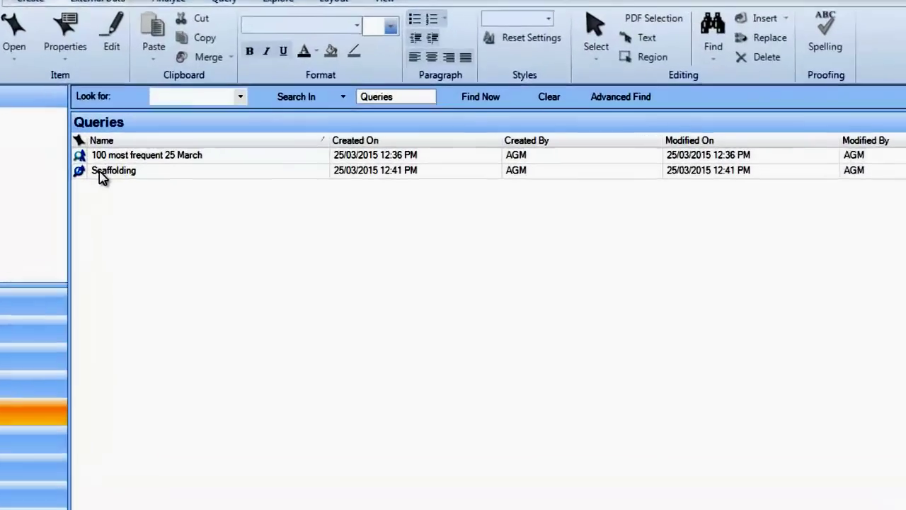
right_click(161, 165)
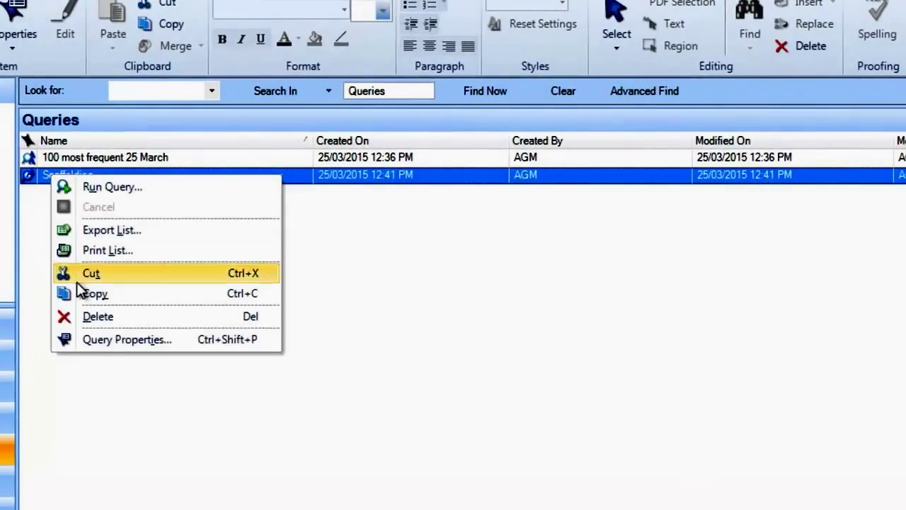
click(122, 339)
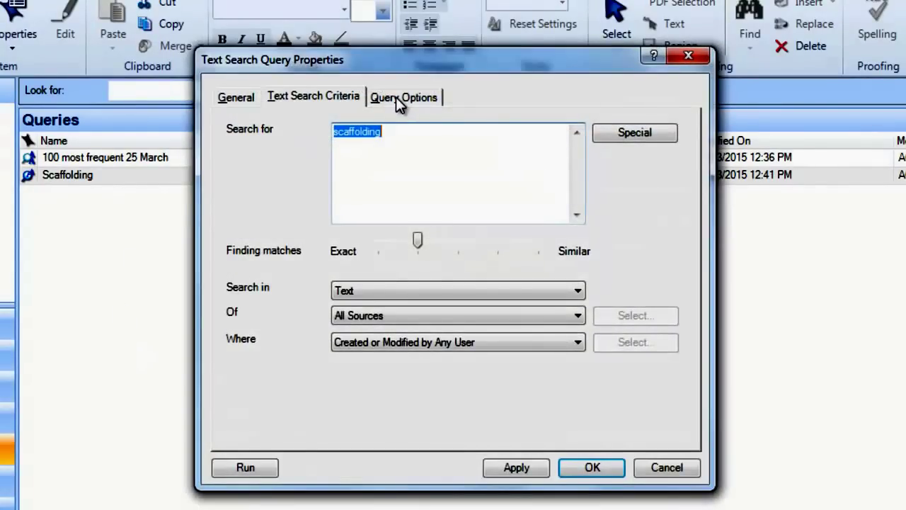
click(396, 97)
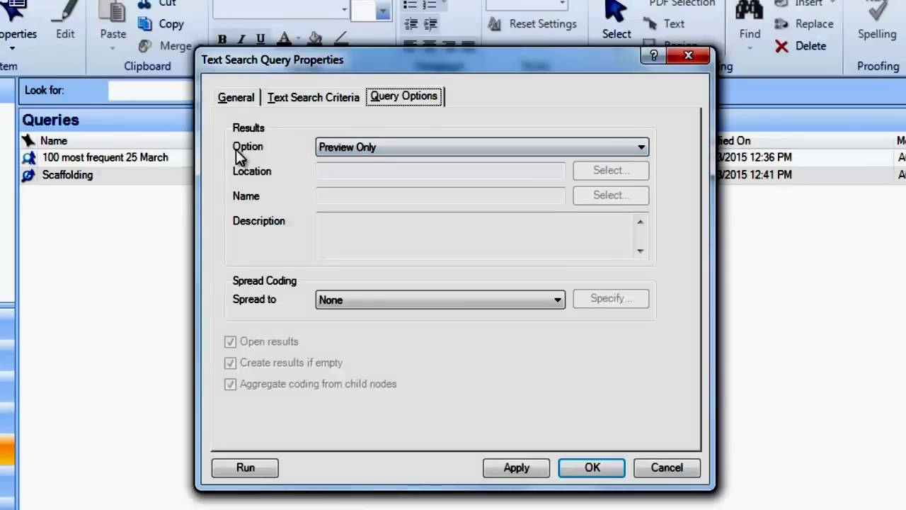
click(338, 149)
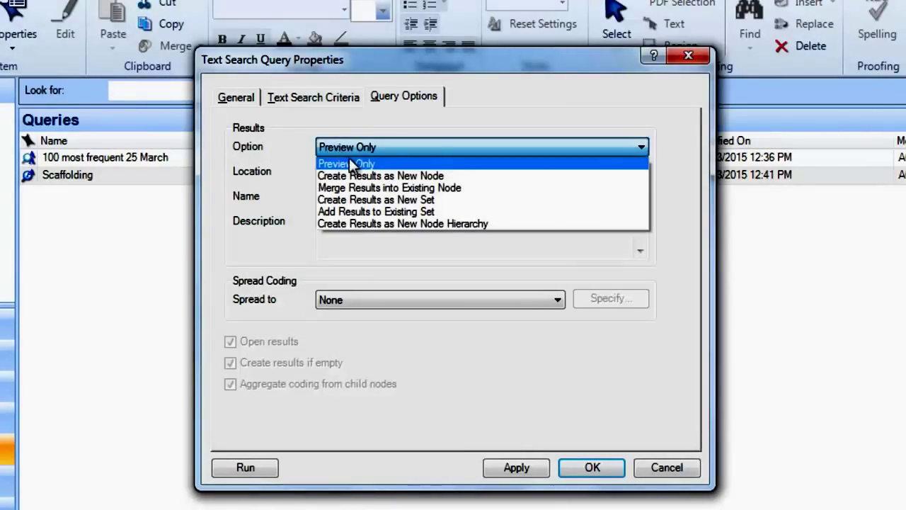
click(390, 175)
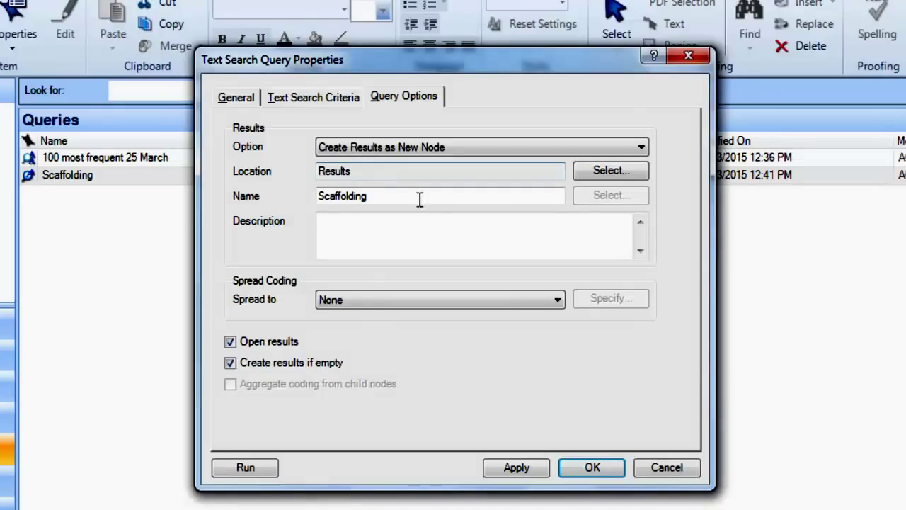
Step: Store the query results in the Key topics node folder under the name "Scaffolding text search query"
click(636, 170)
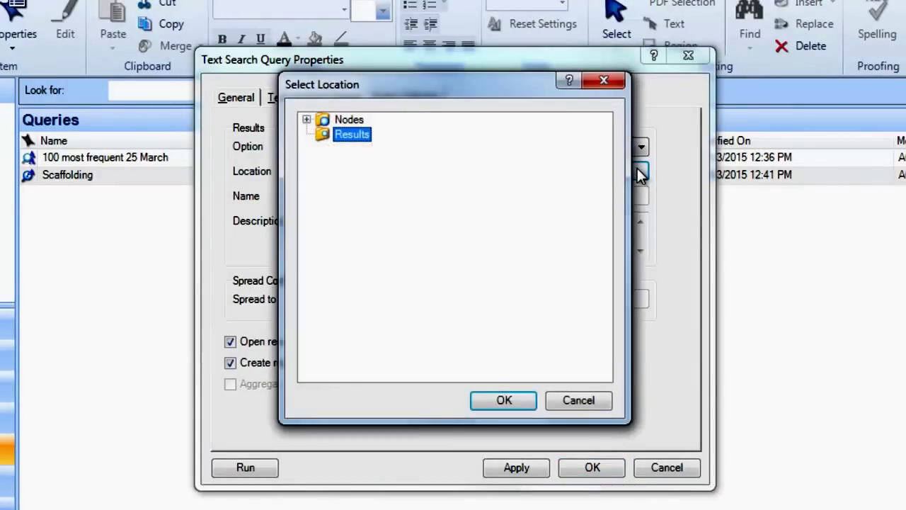
click(306, 119)
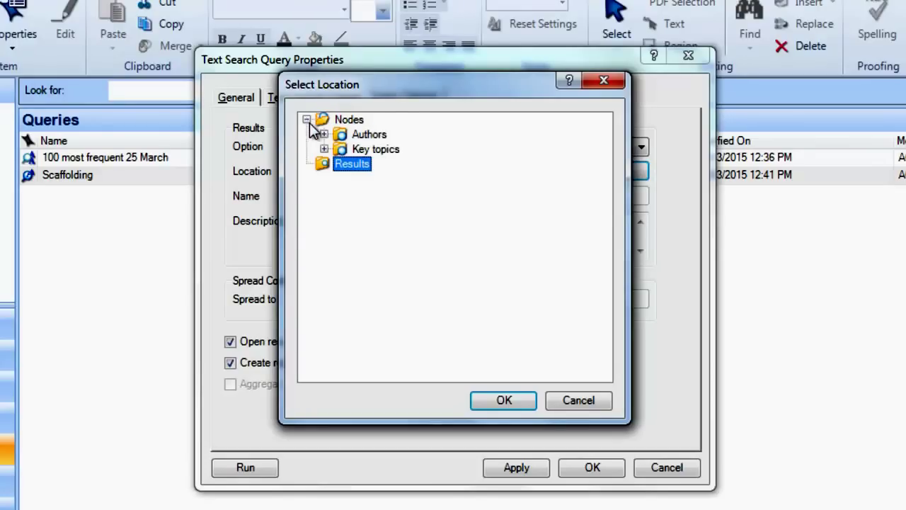
click(372, 150)
click(511, 400)
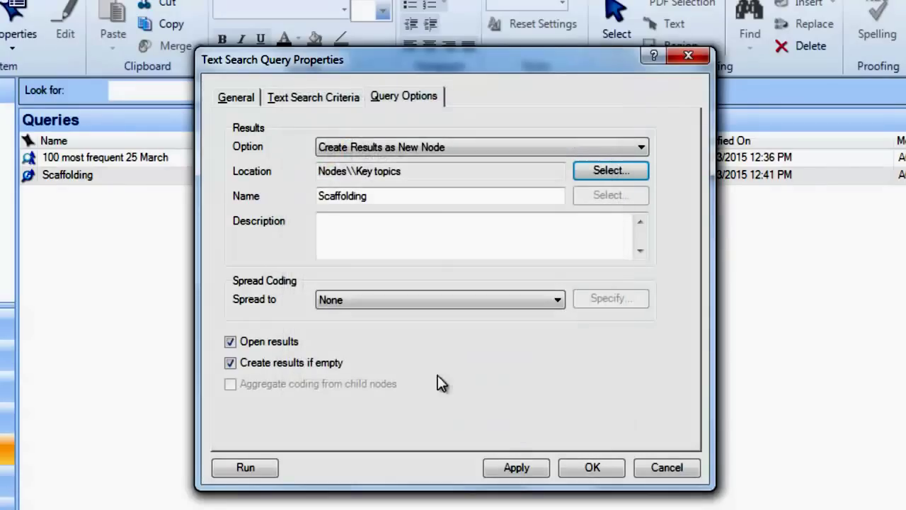
click(387, 201)
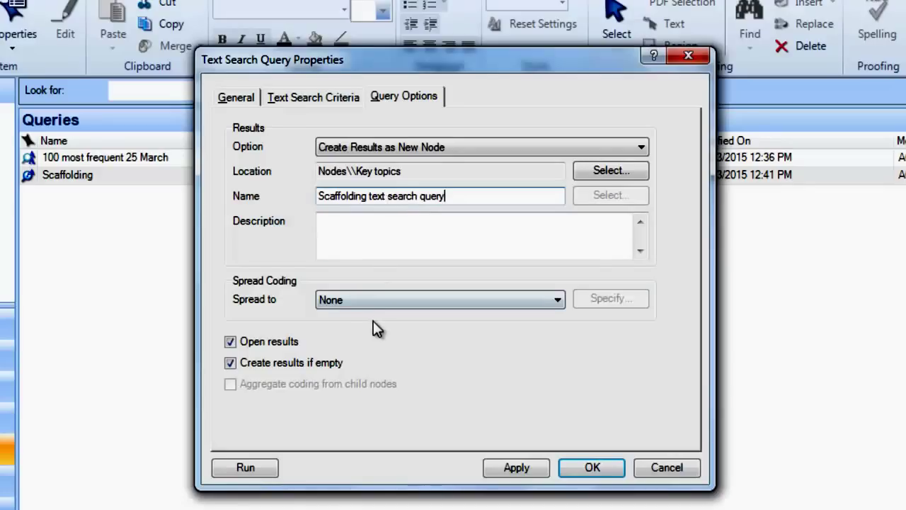
Step: Spread the coding to a custom context of the surrounding paragraph and run the Scaffolding query
click(360, 299)
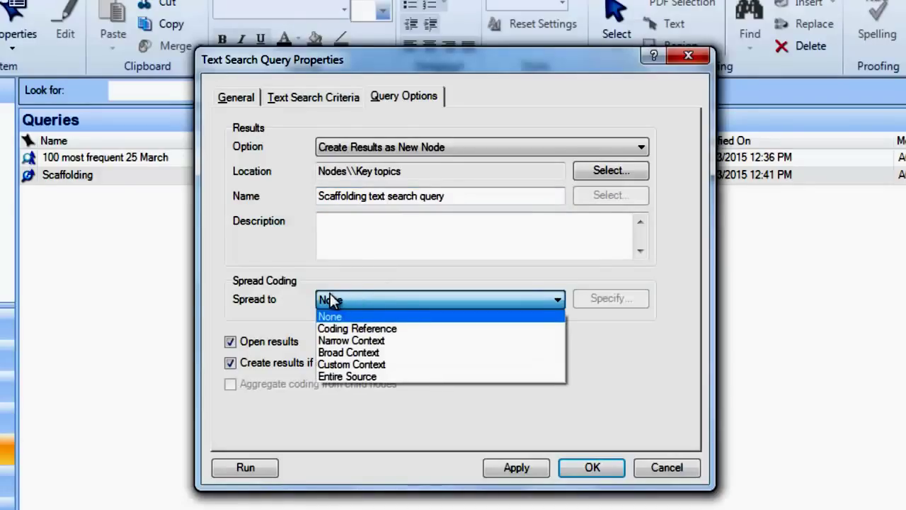
click(355, 365)
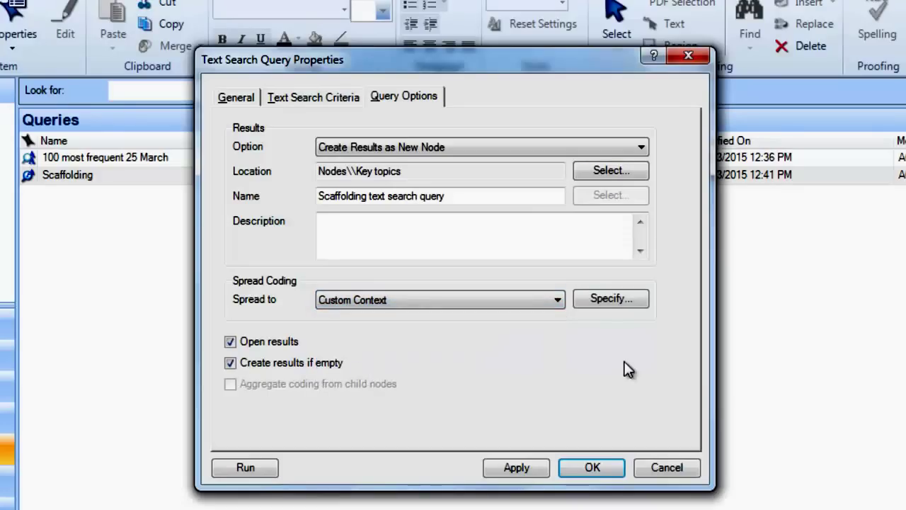
click(635, 301)
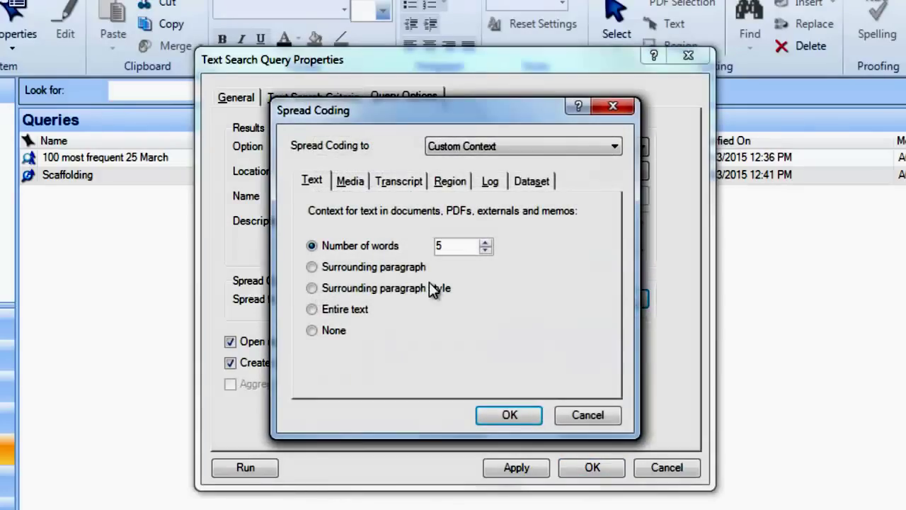
click(311, 266)
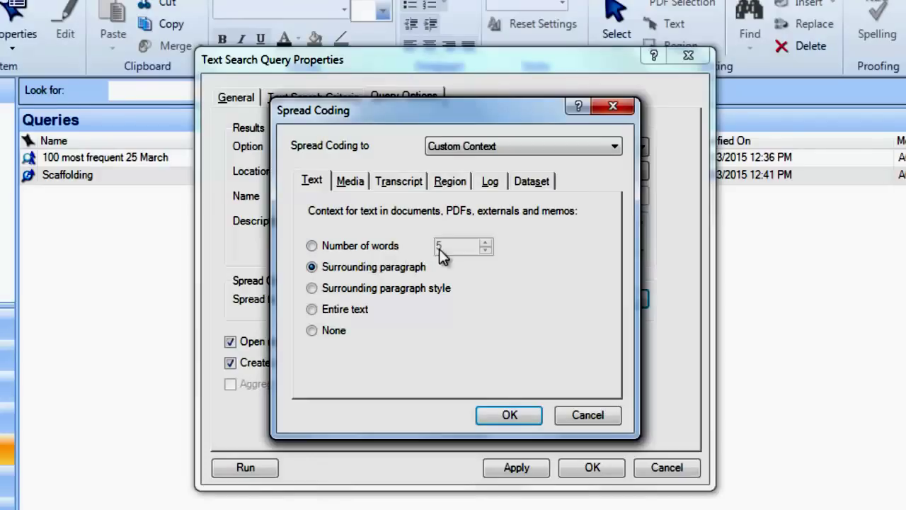
click(504, 416)
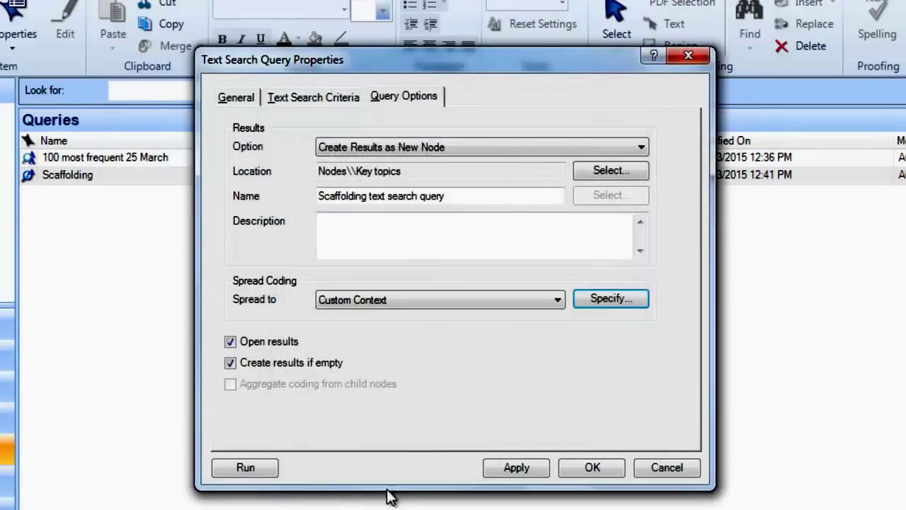
click(266, 471)
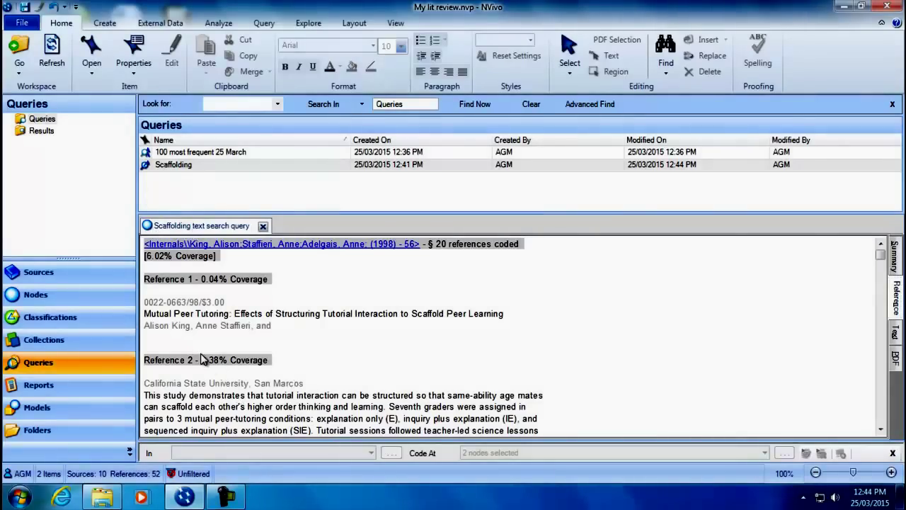
Step: Create a coding query that is added to the project and name it "Academic benefits and further research idea"
click(264, 23)
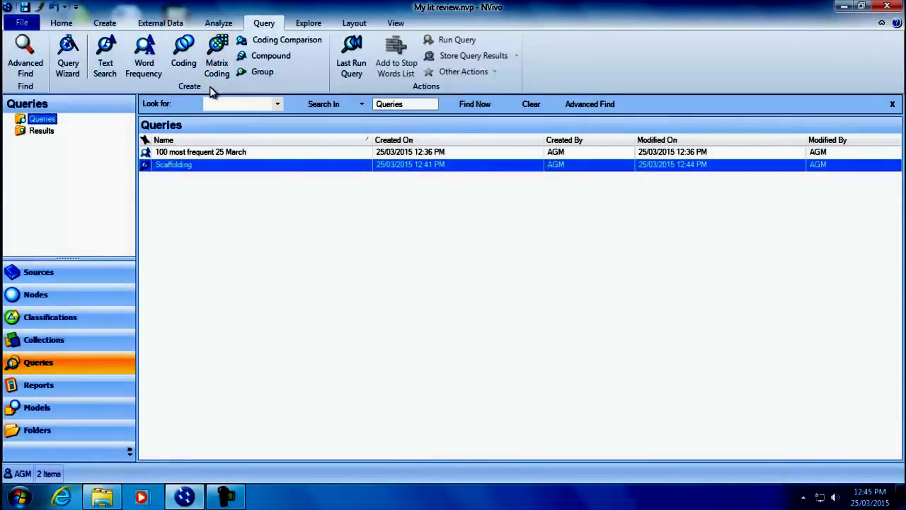
click(194, 70)
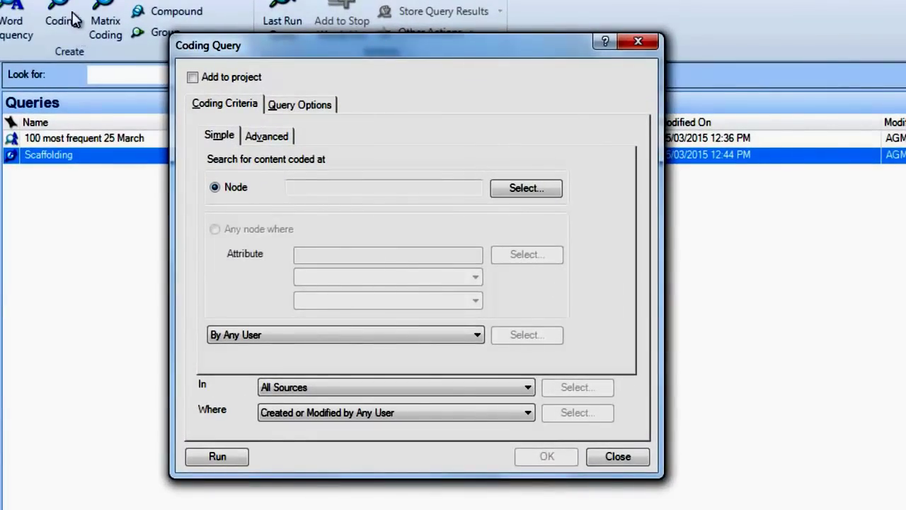
click(191, 80)
click(300, 157)
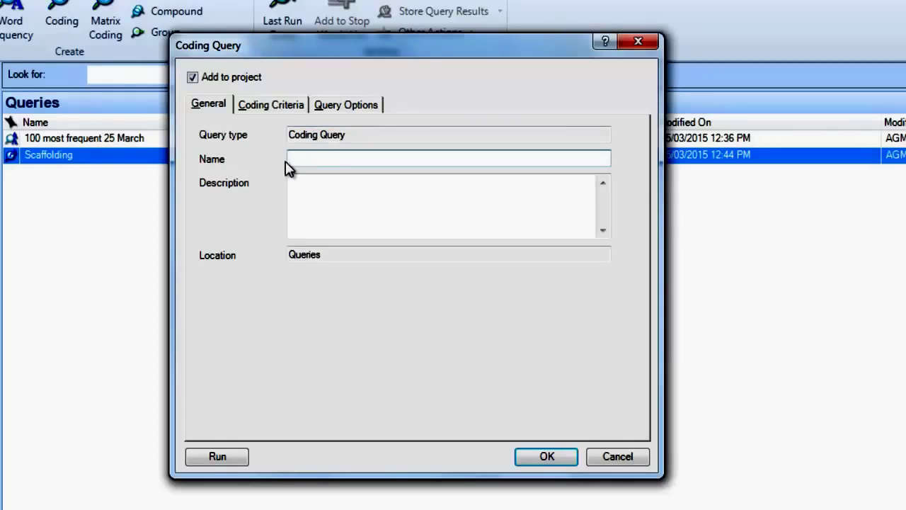
text(Academic benefits )
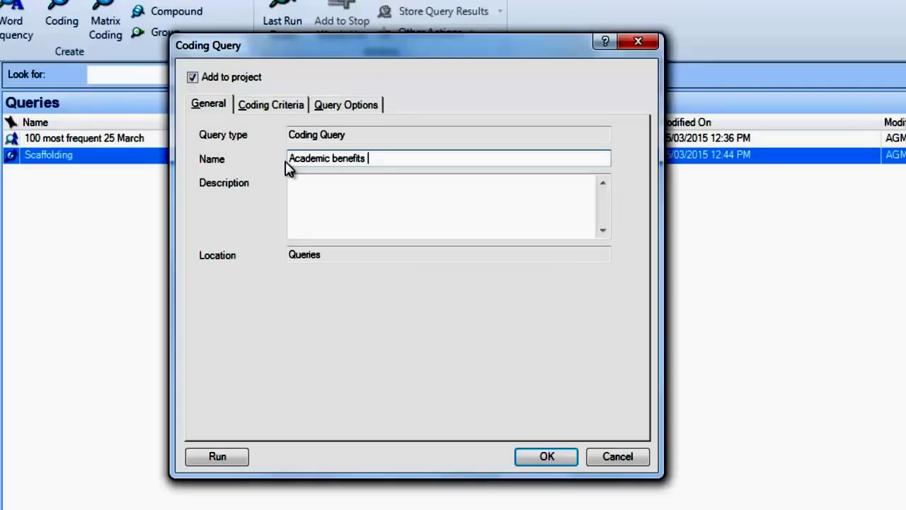
text(and further research idea)
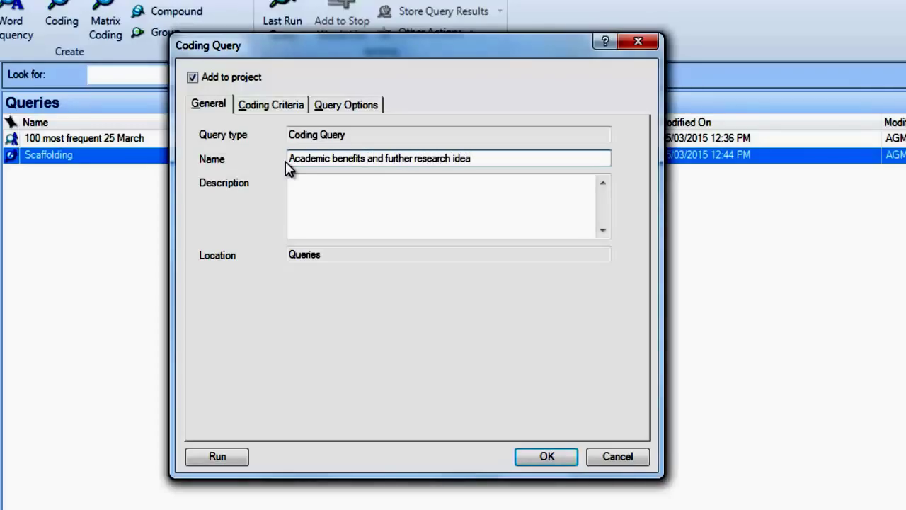
Step: Add an advanced criterion for content coded at the Academic node under Benefits for mentors in Key topics
click(272, 112)
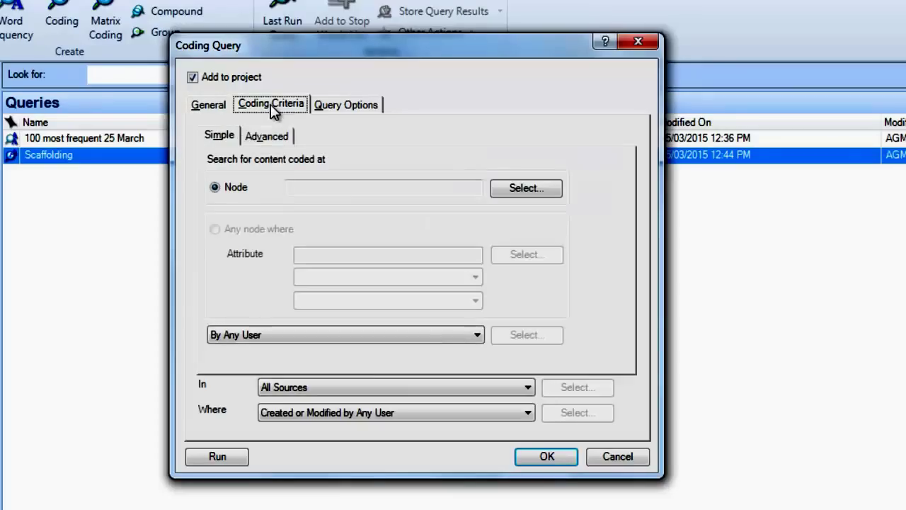
click(267, 134)
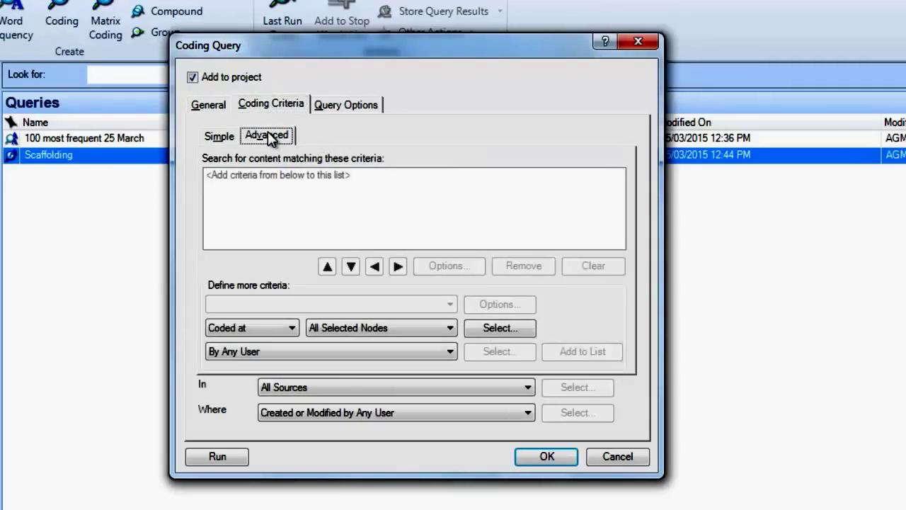
click(497, 327)
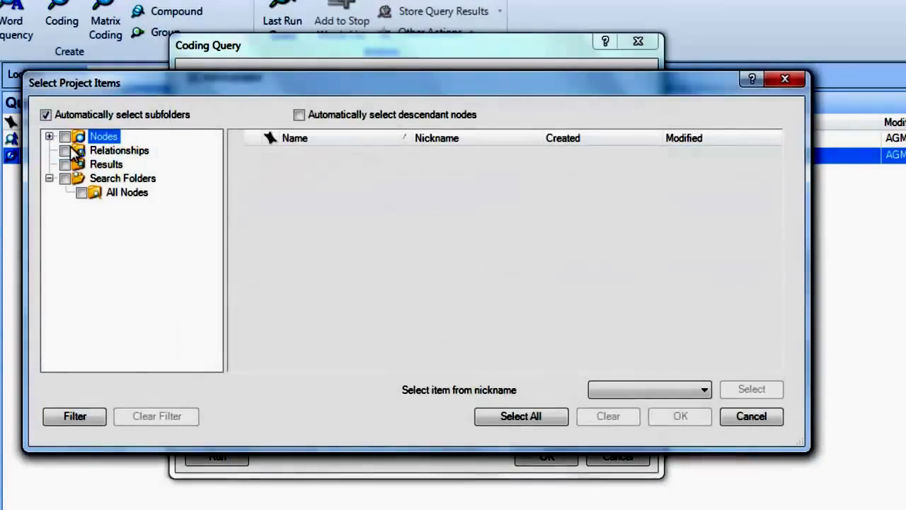
click(49, 135)
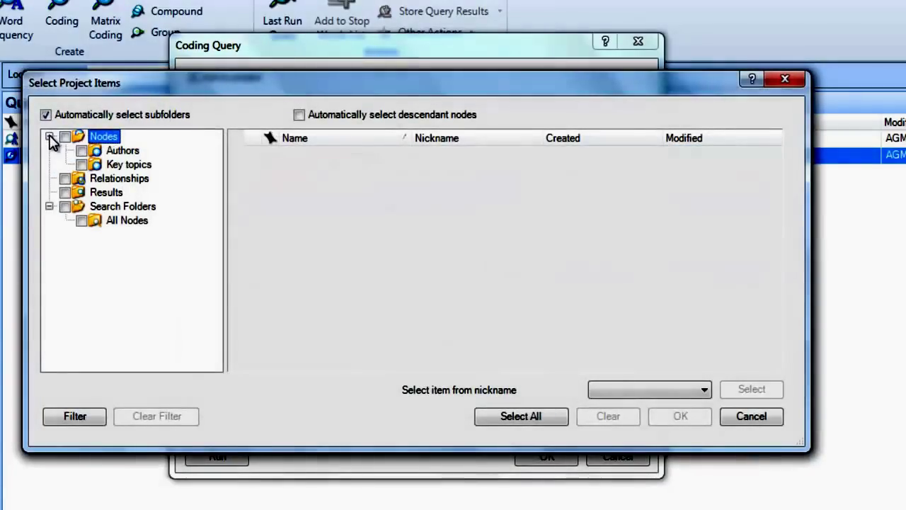
click(115, 165)
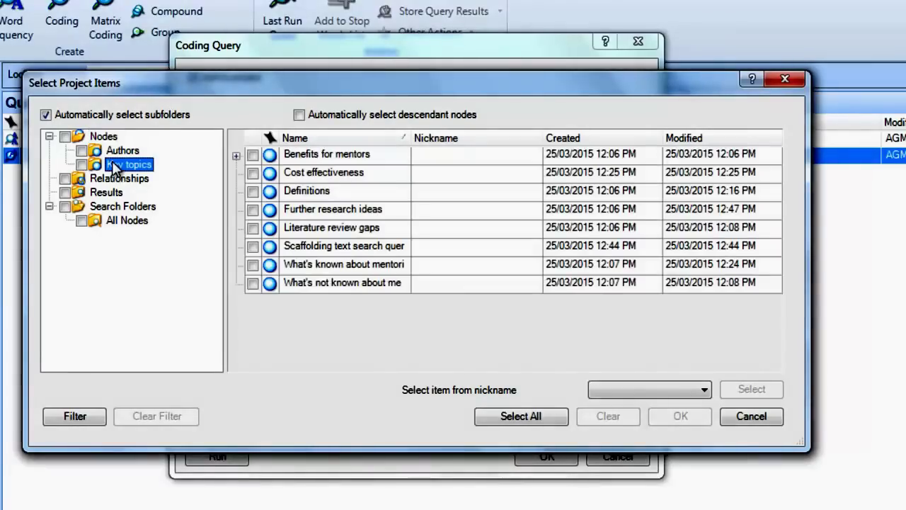
click(236, 155)
click(269, 178)
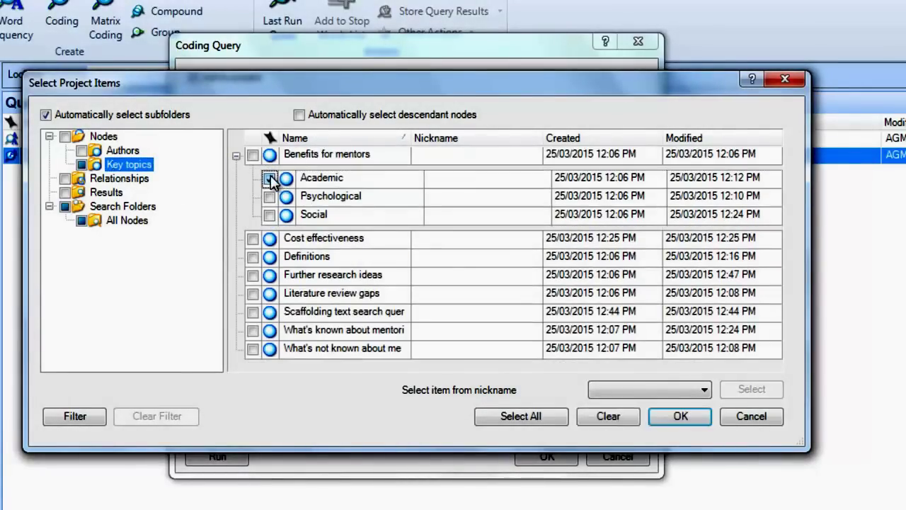
click(706, 417)
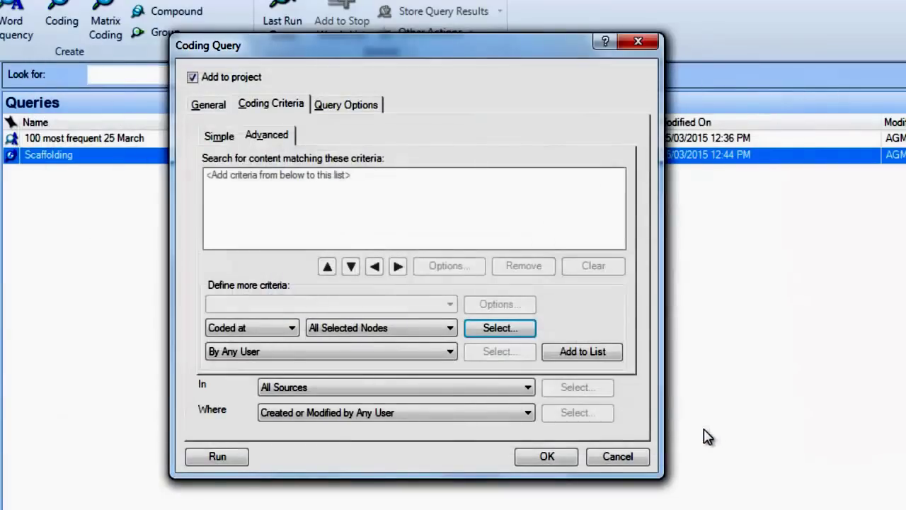
click(595, 352)
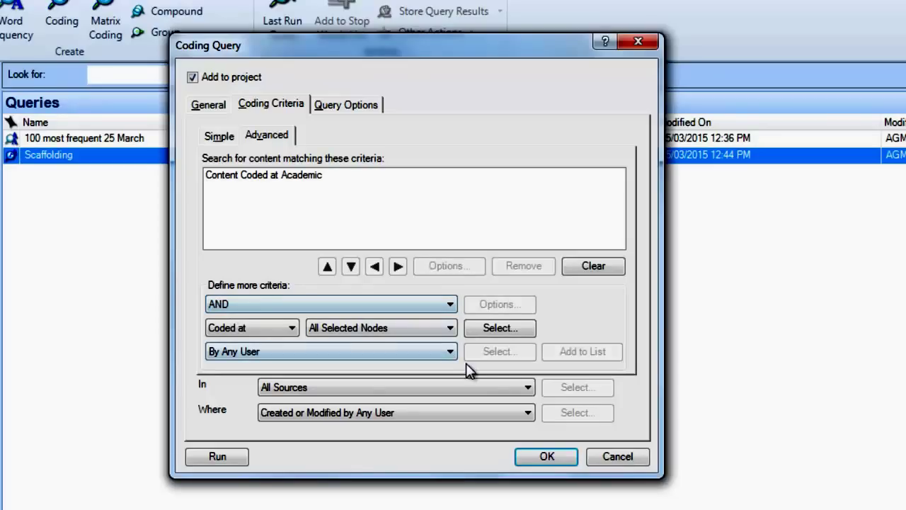
Step: Add a second criterion, joined with AND, for content coded at the Further research ideas node in Key topics
click(499, 328)
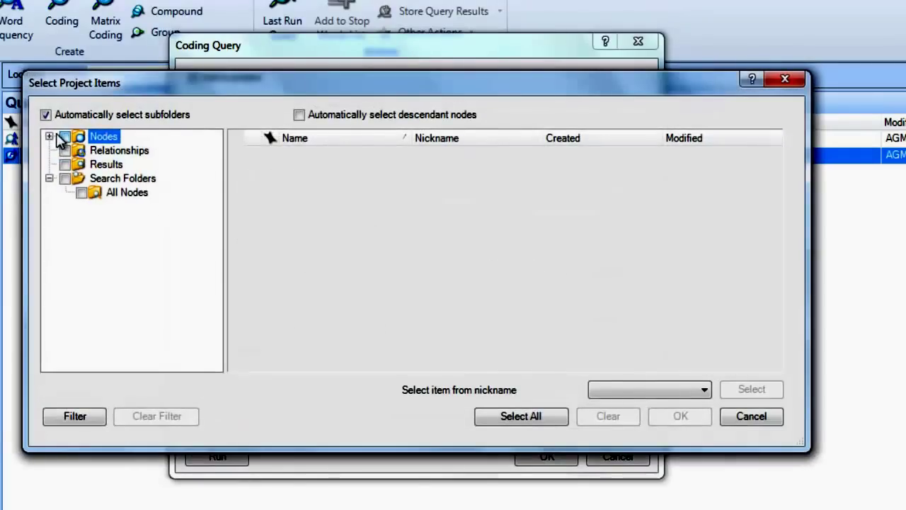
click(49, 137)
click(140, 166)
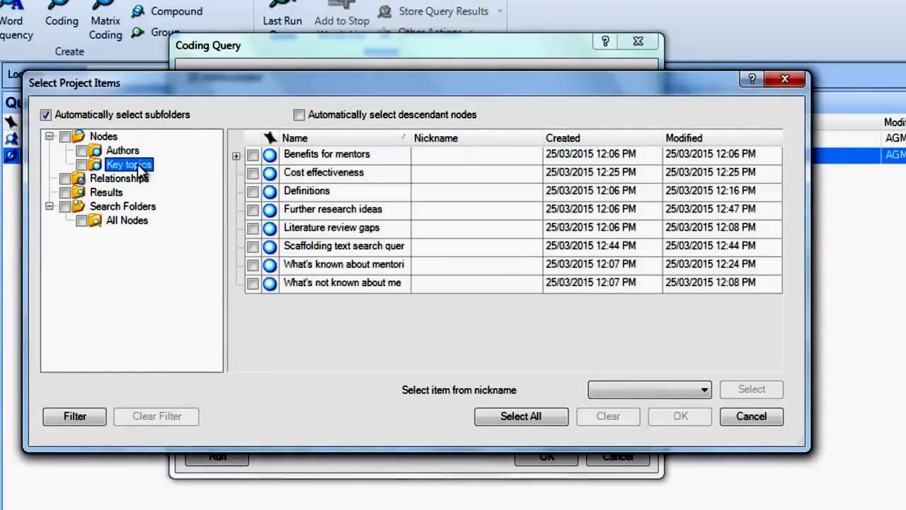
click(253, 209)
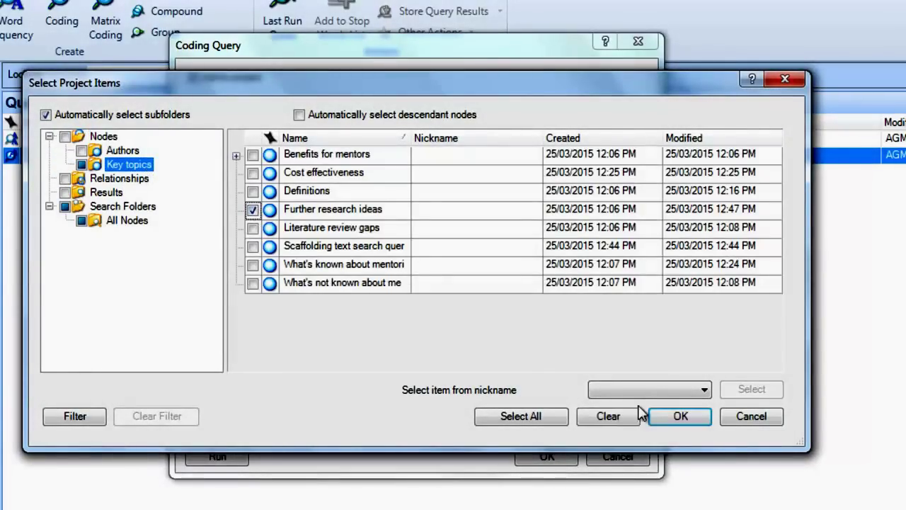
click(678, 418)
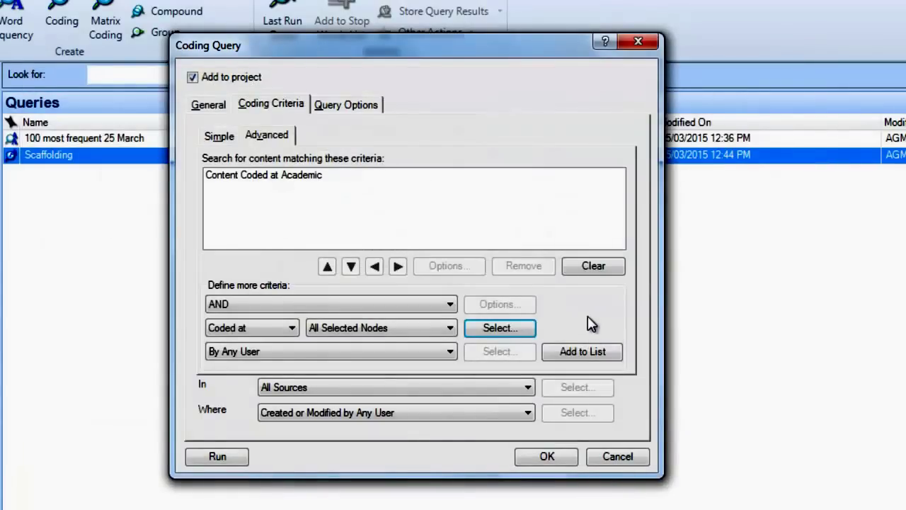
click(582, 352)
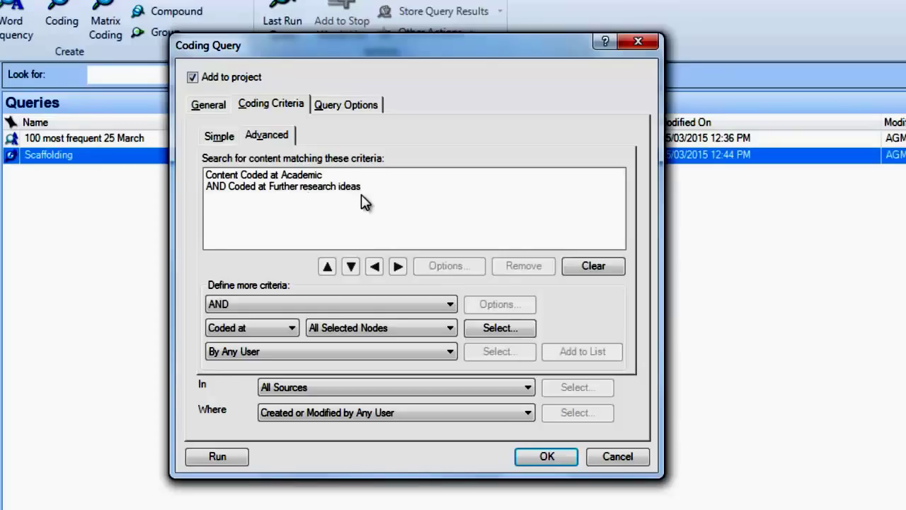
Step: Run the academic benefits and further research coding query and read through the coded reference in its results preview
click(209, 465)
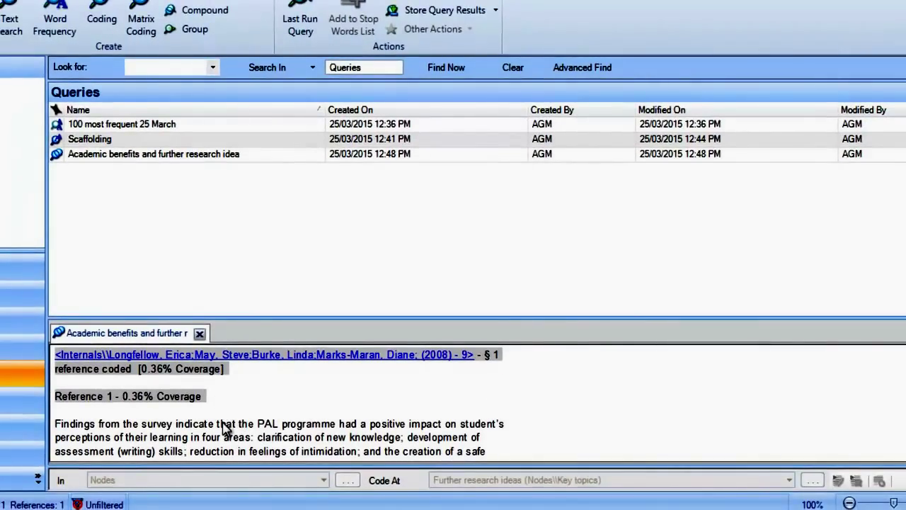
scroll(222, 426, down, 3)
scroll(222, 429, up, 2)
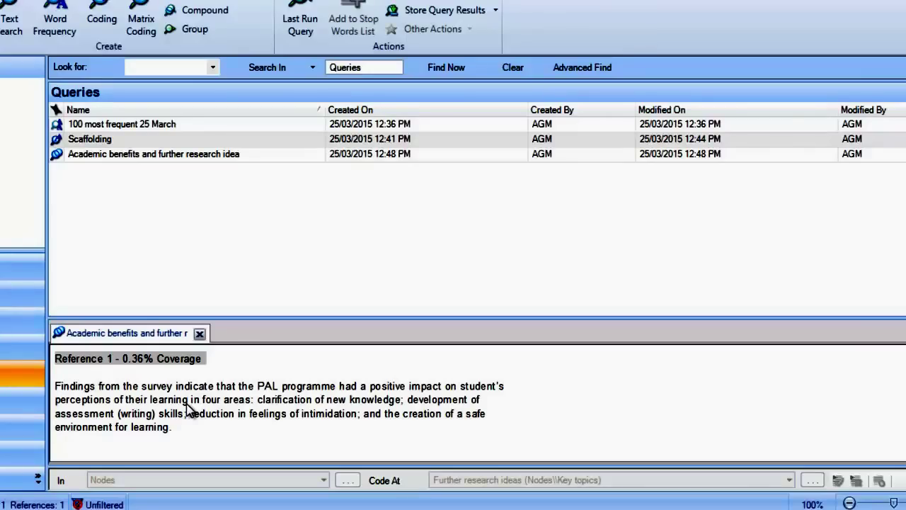
Step: Create another coding query that is added to the project and name it "Academic benefits by Topping"
click(102, 21)
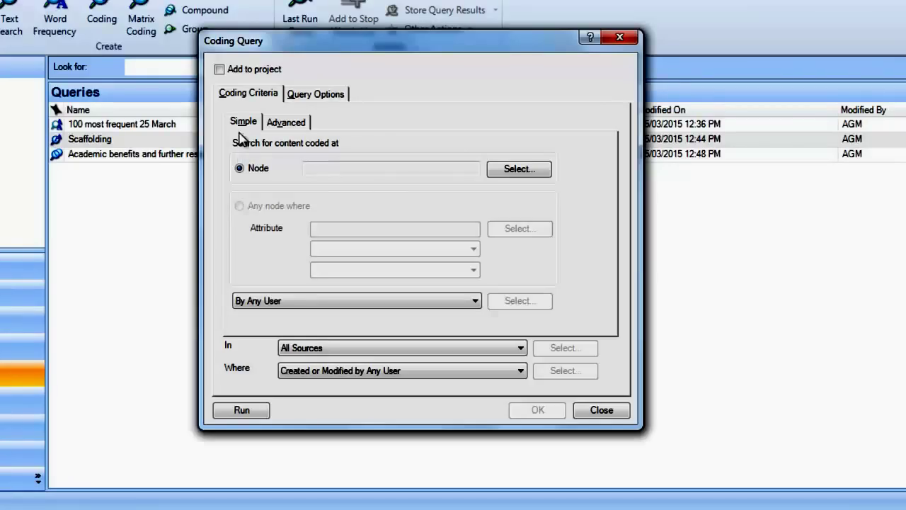
click(219, 69)
click(319, 142)
text(Ac)
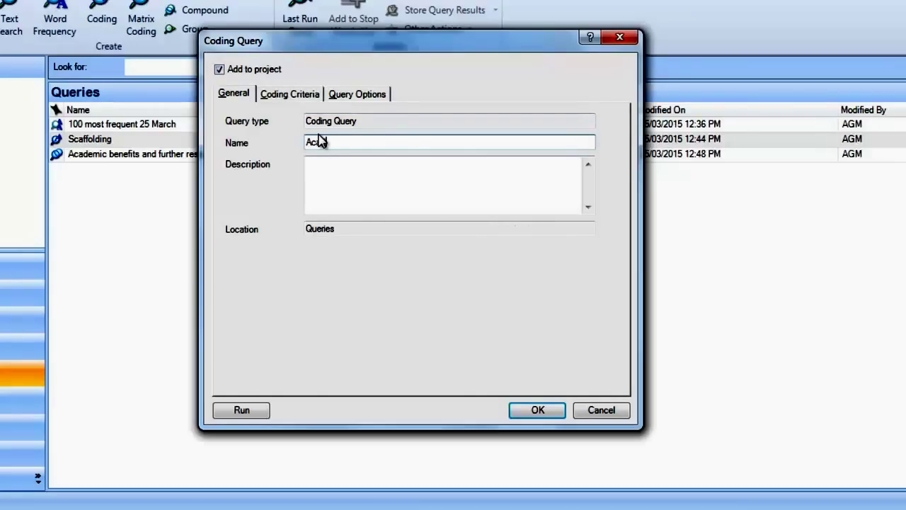
text(ademic benefits by Topping)
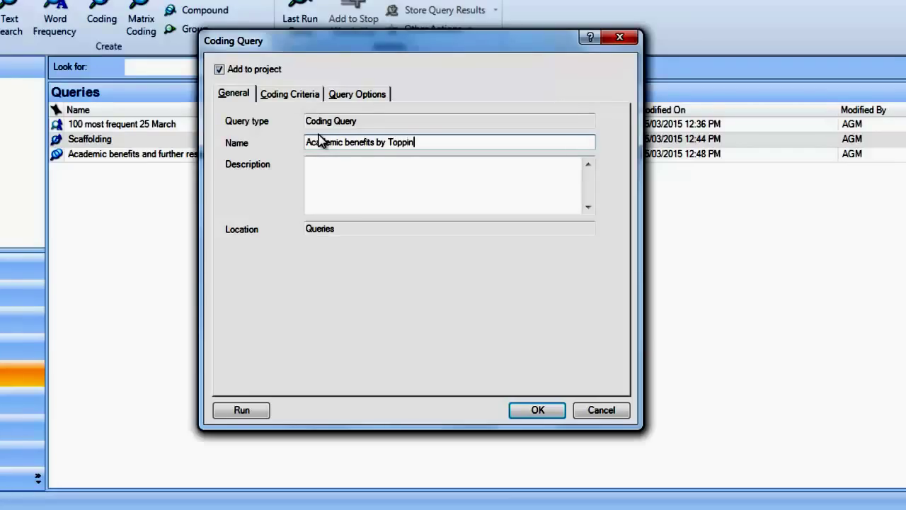
Step: Add an advanced coding criterion for content coded at Academic, under Benefits for mentors in the Key topics nodes
click(310, 95)
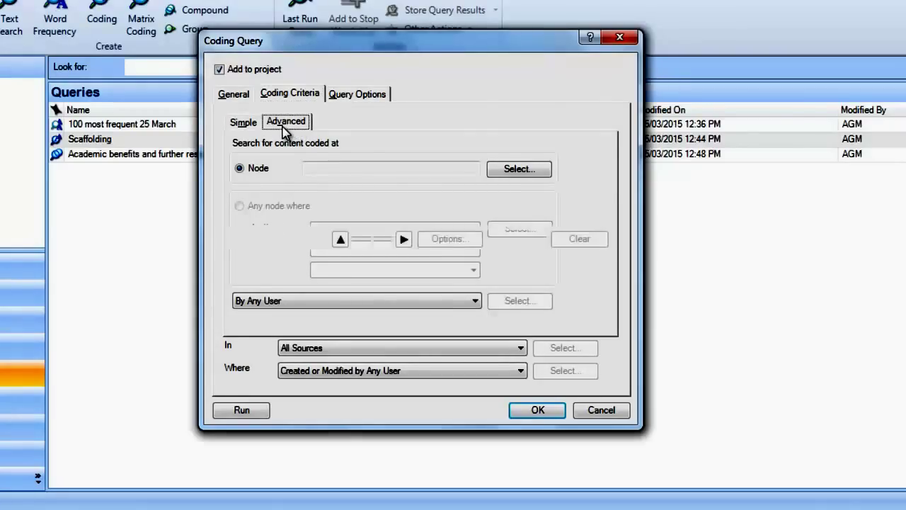
click(286, 124)
click(498, 303)
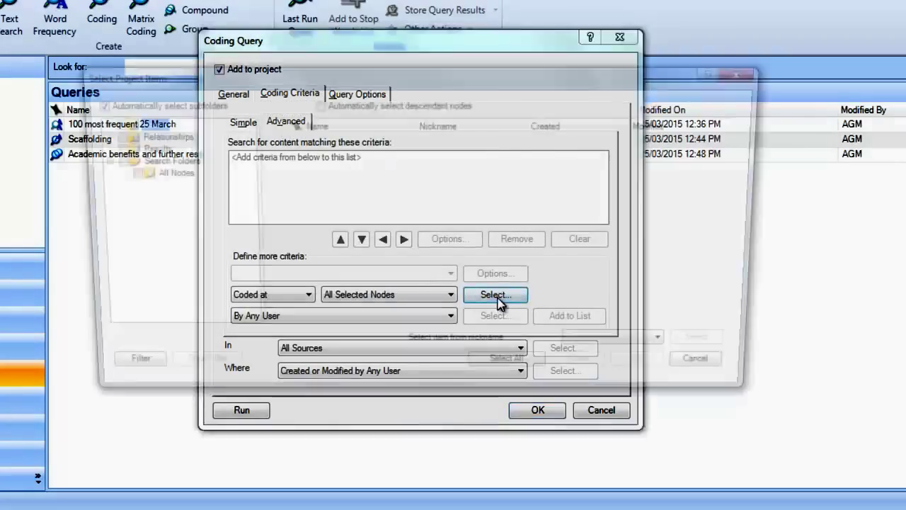
click(90, 123)
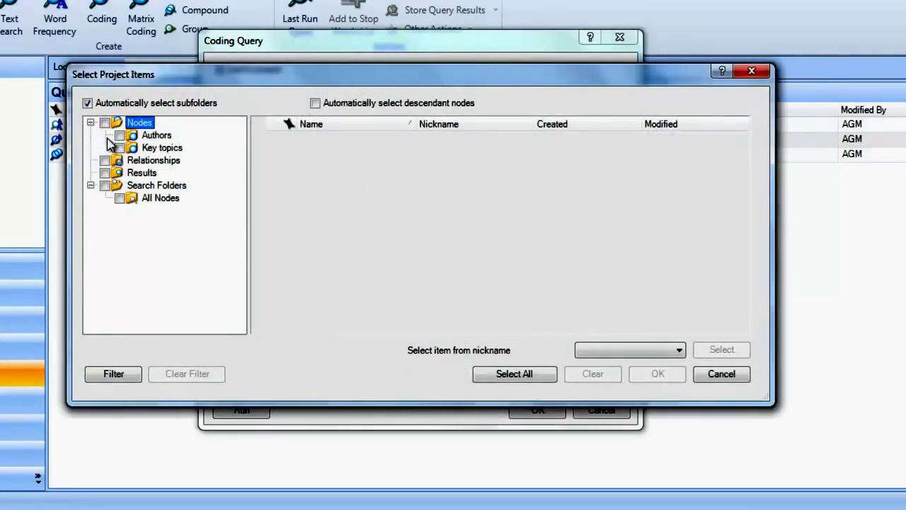
click(162, 147)
click(259, 140)
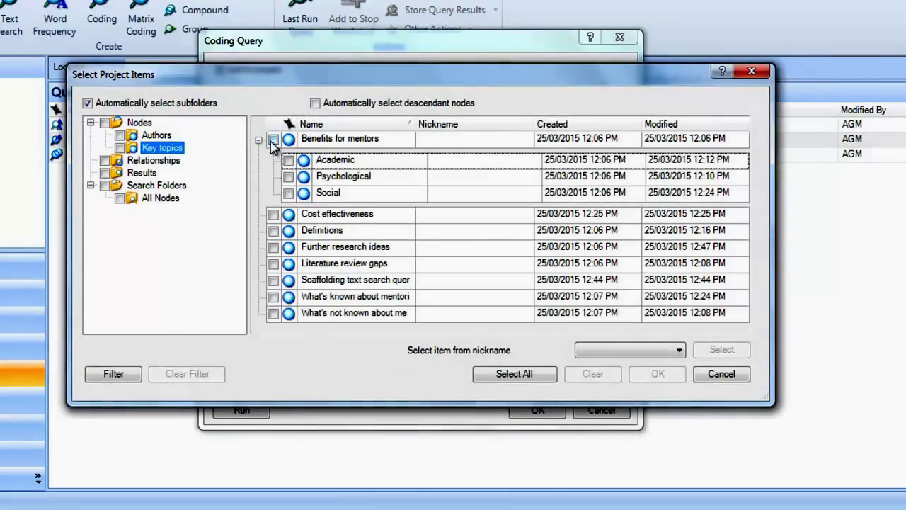
click(288, 161)
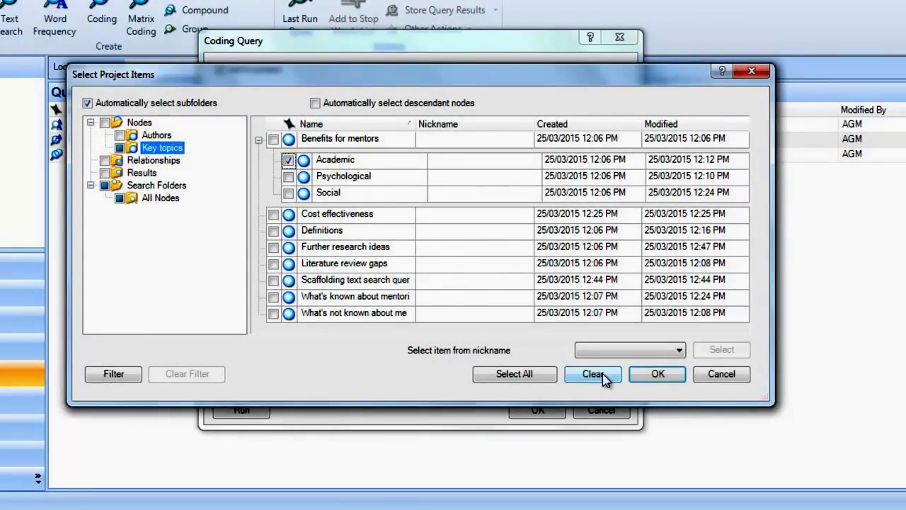
click(656, 375)
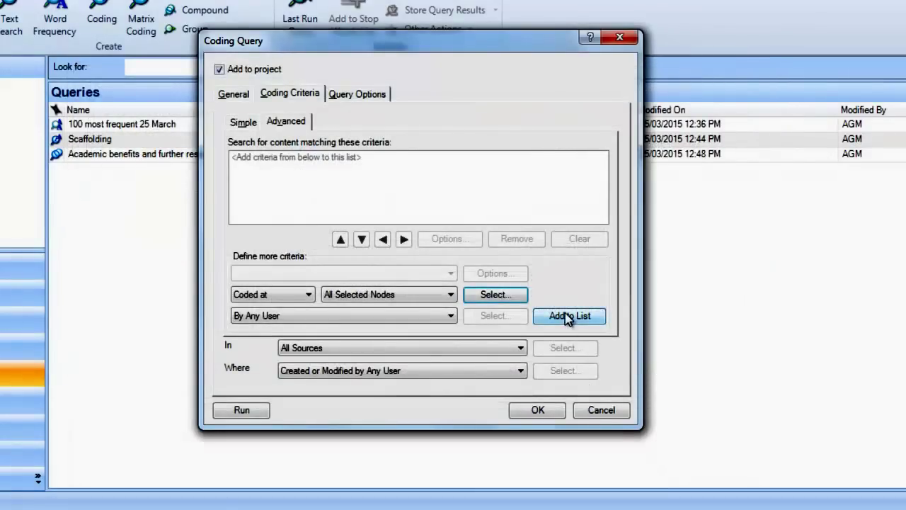
click(565, 316)
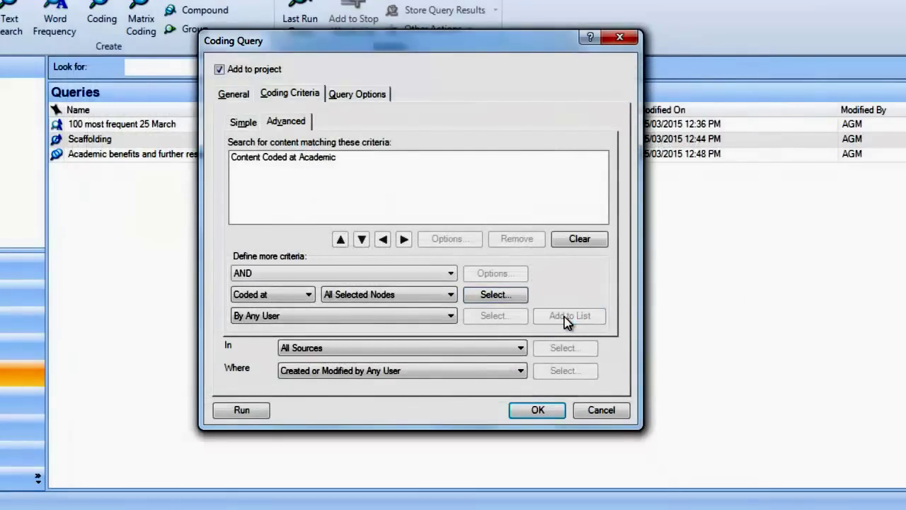
Step: Add an AND criterion for content coded at the Topping node in Authors and run the query
click(494, 295)
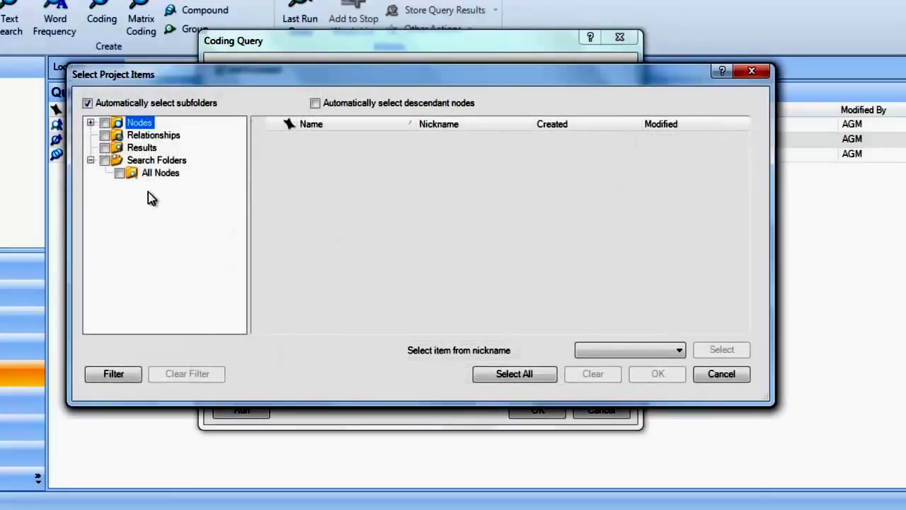
click(90, 122)
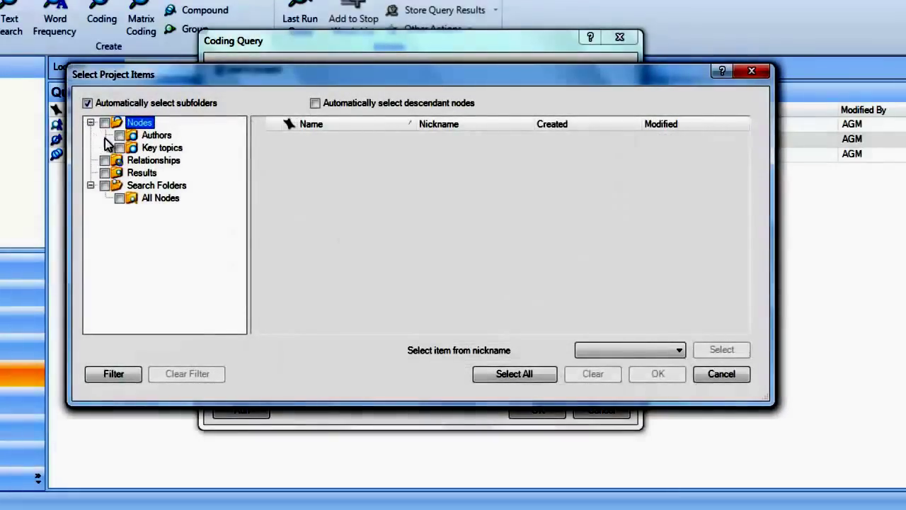
click(154, 136)
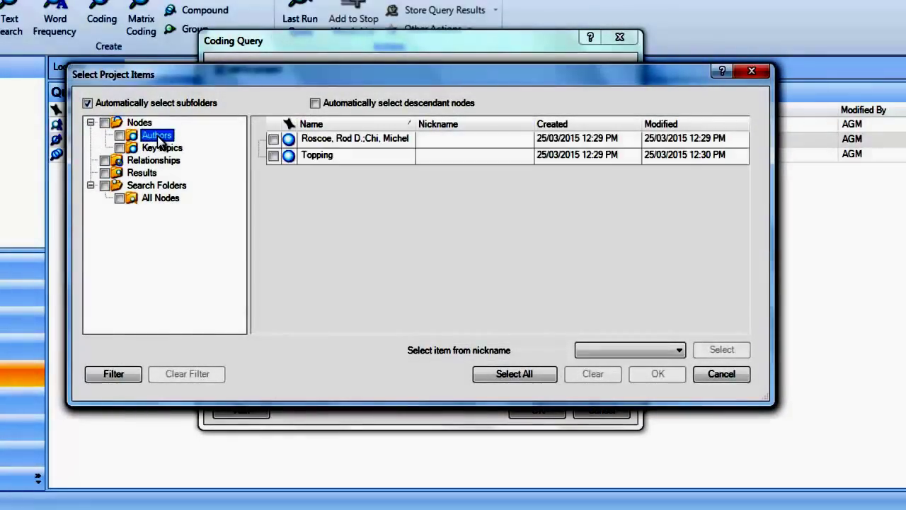
click(274, 155)
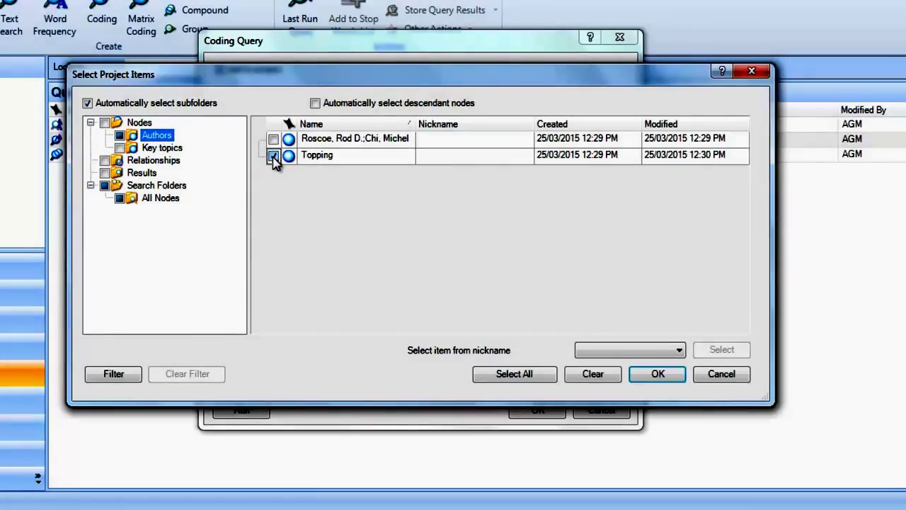
click(645, 377)
click(586, 316)
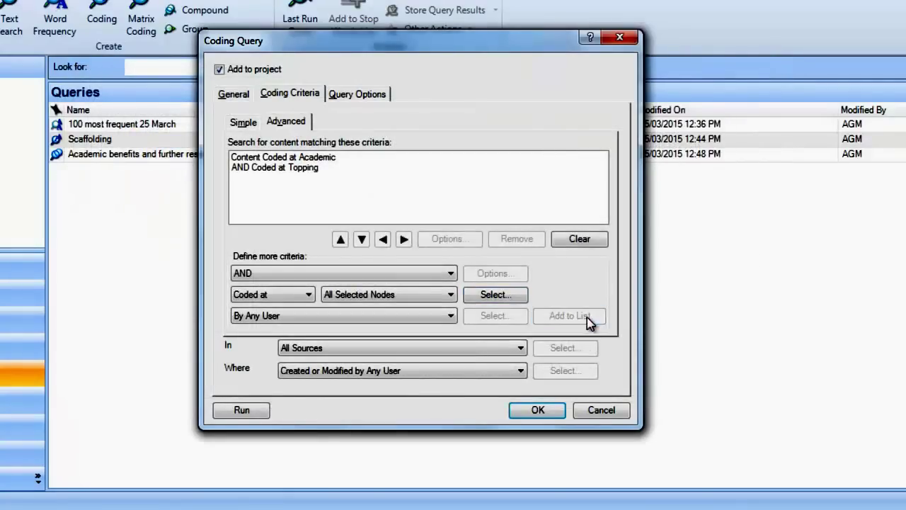
click(228, 414)
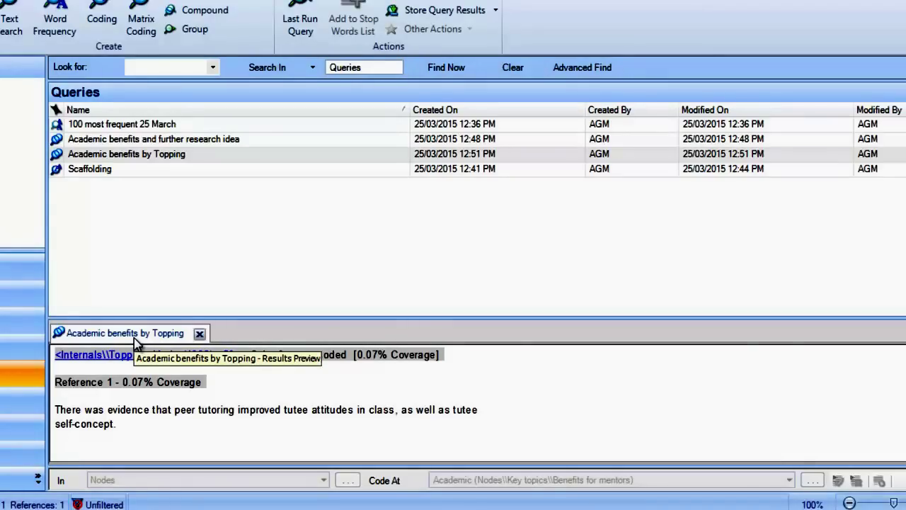
Step: Create a matrix coding query that is added to the project and name it "Benefits for mentors by type of study"
click(142, 26)
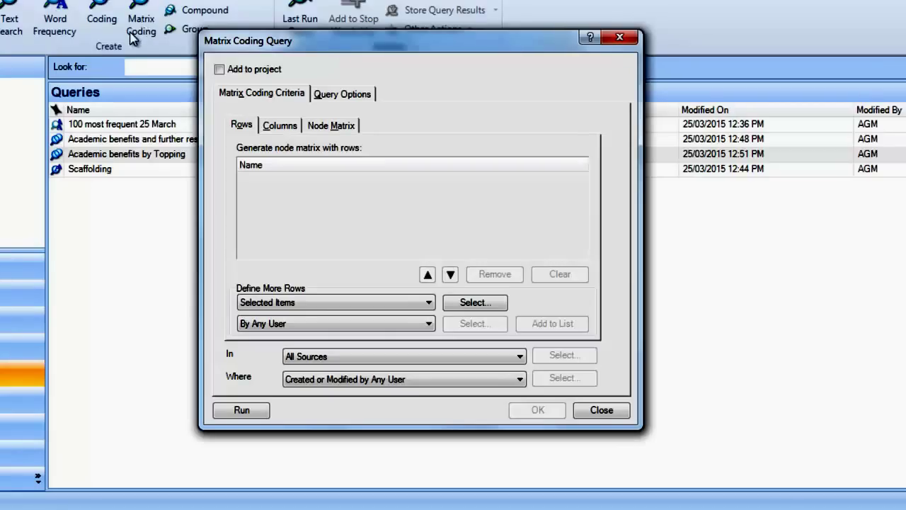
click(219, 70)
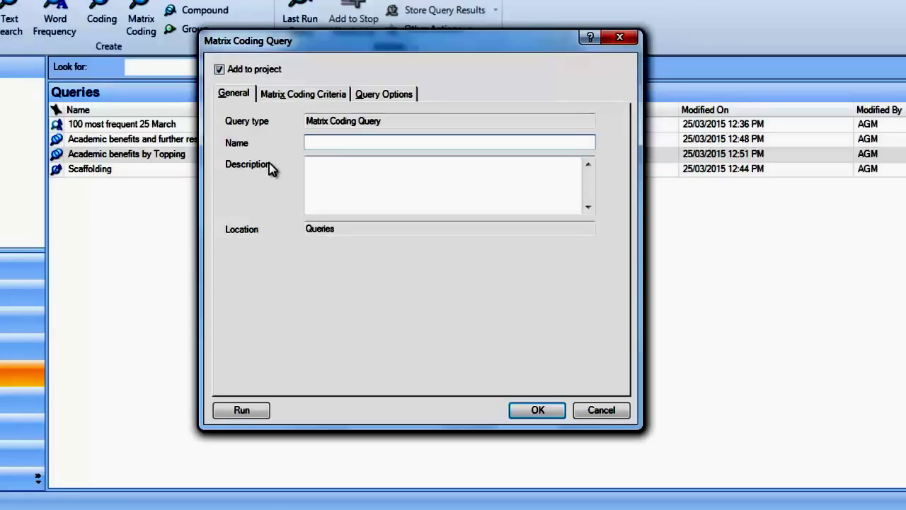
text(Benefits for me)
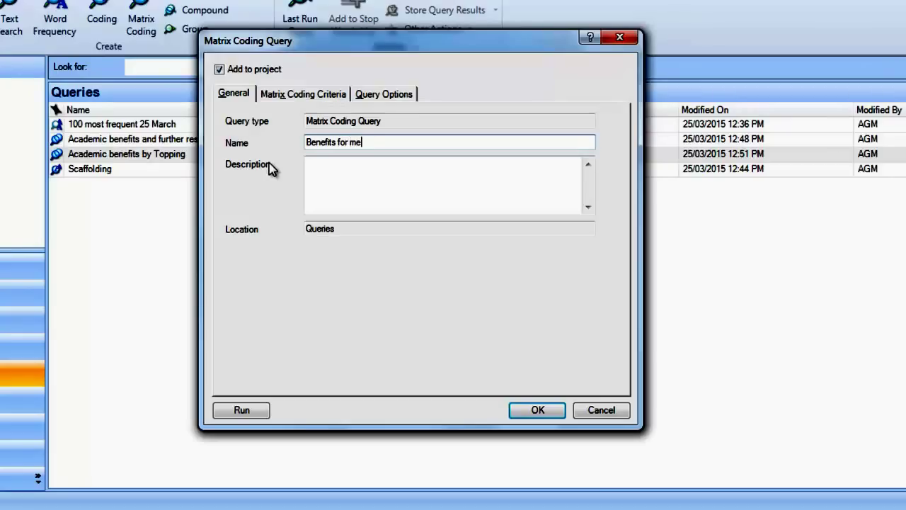
text(ntors by type of study)
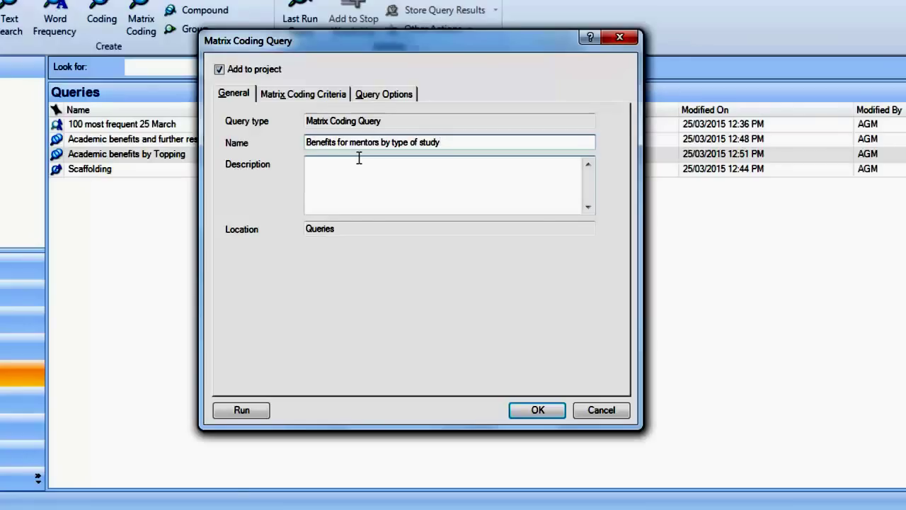
Step: Add the Academic, Psychological and Social nodes under Benefits for mentors in Key topics as the matrix rows
click(313, 95)
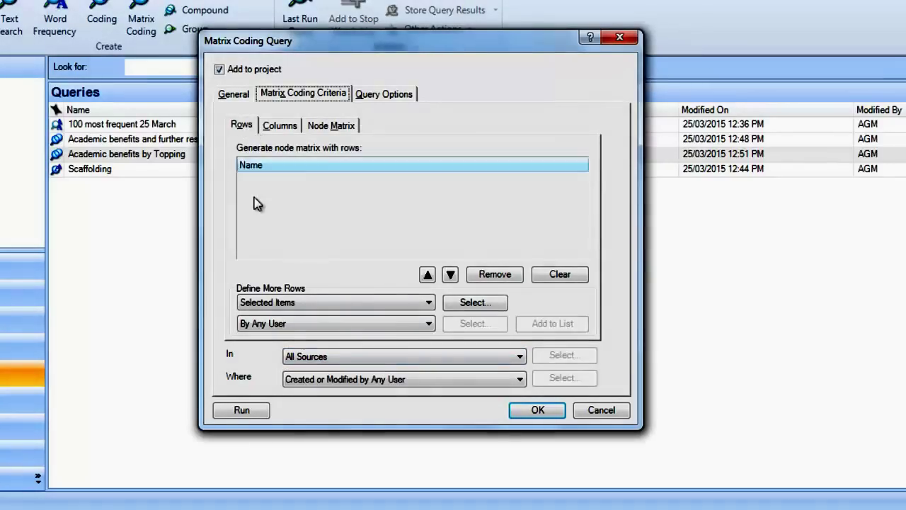
click(475, 306)
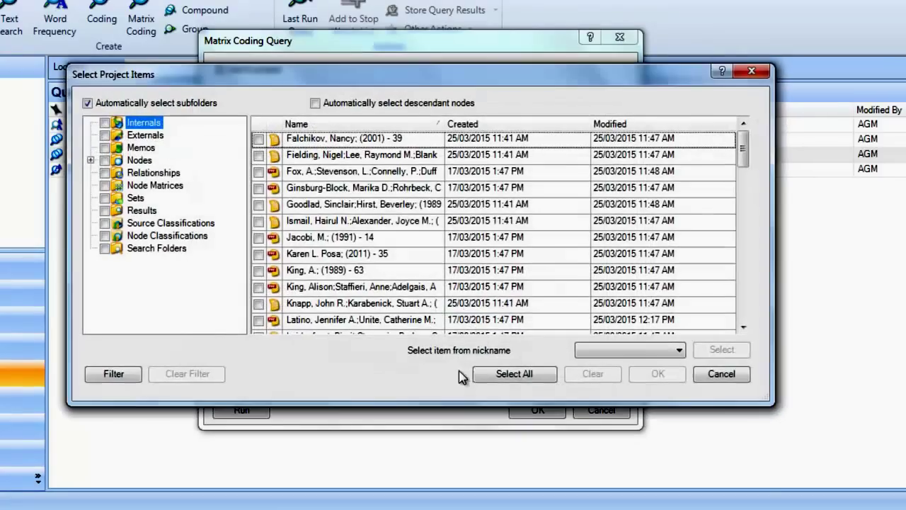
click(130, 162)
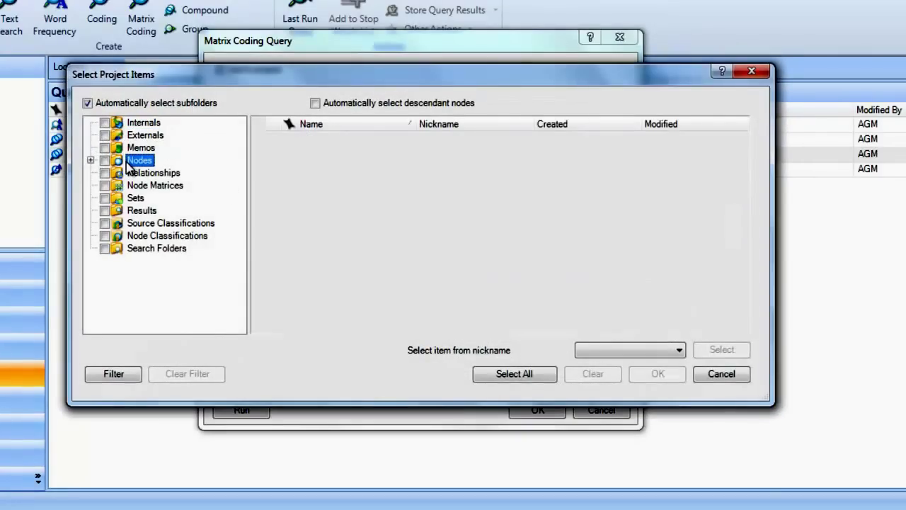
click(91, 160)
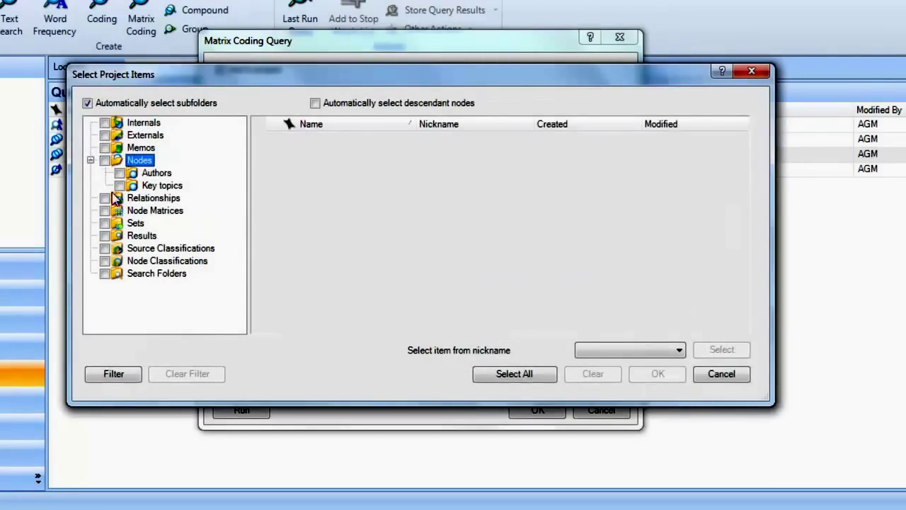
click(160, 186)
click(259, 140)
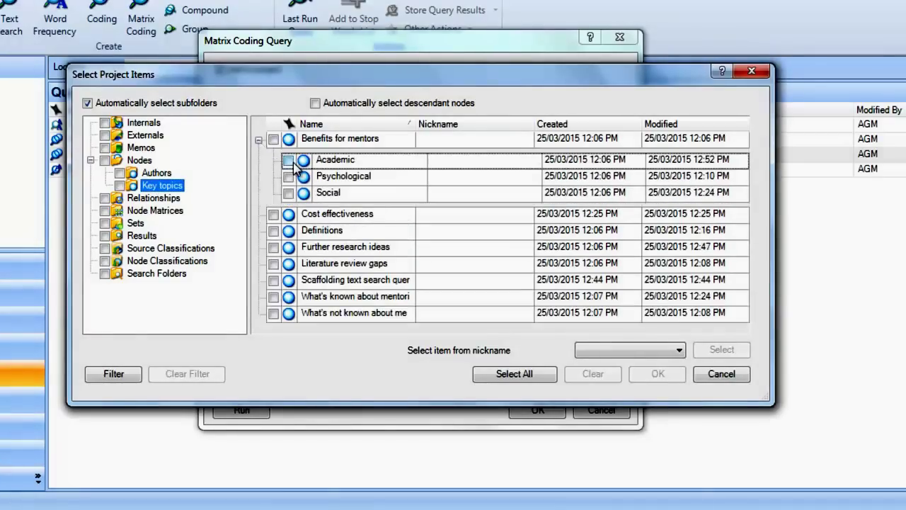
click(288, 160)
click(288, 176)
click(289, 194)
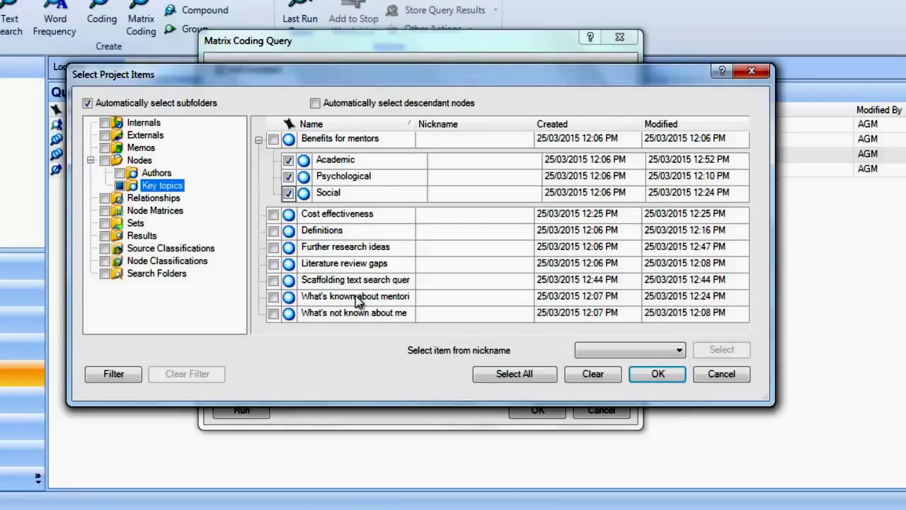
click(671, 374)
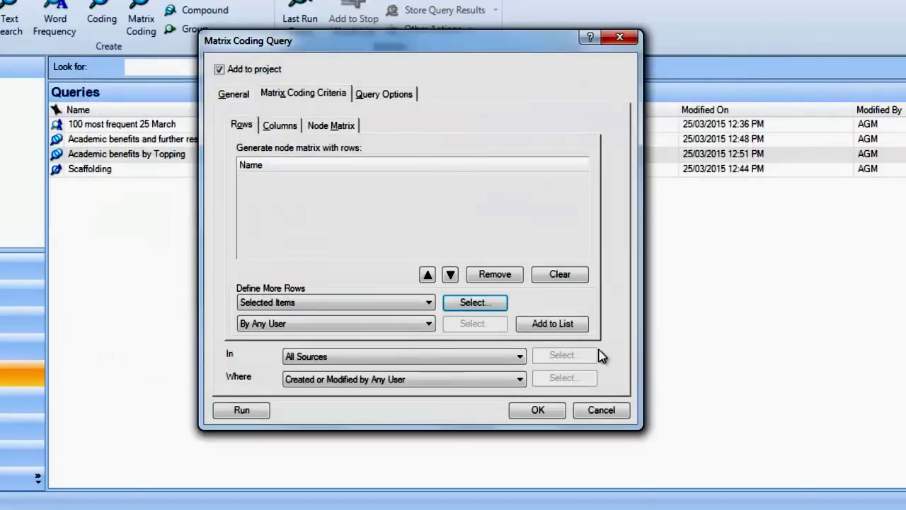
click(552, 323)
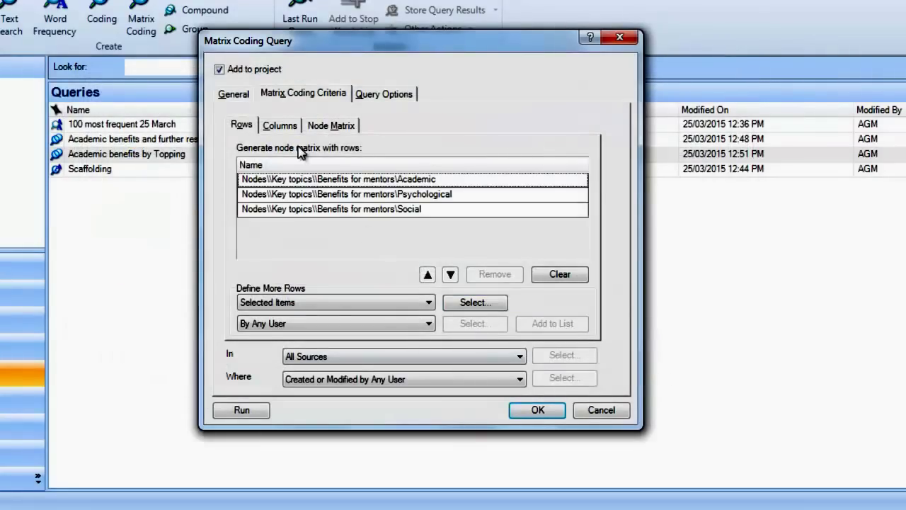
Step: Add the Qualitative, Quantitative and Mixed values of the Reference classification's Methodology attribute as the matrix columns and run the query
click(281, 126)
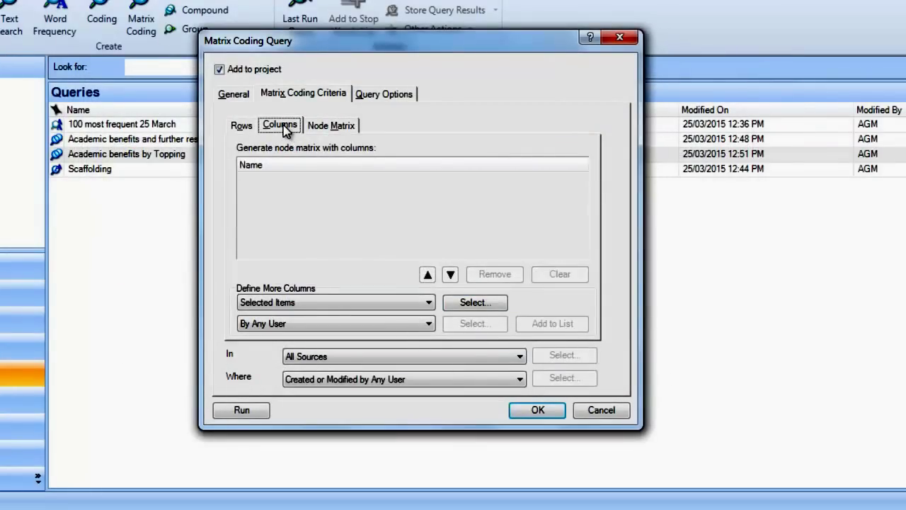
click(464, 308)
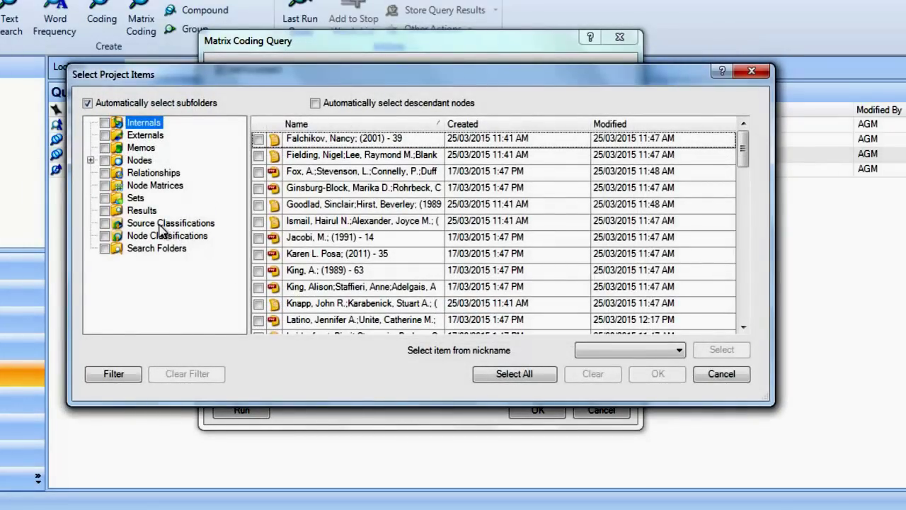
click(153, 225)
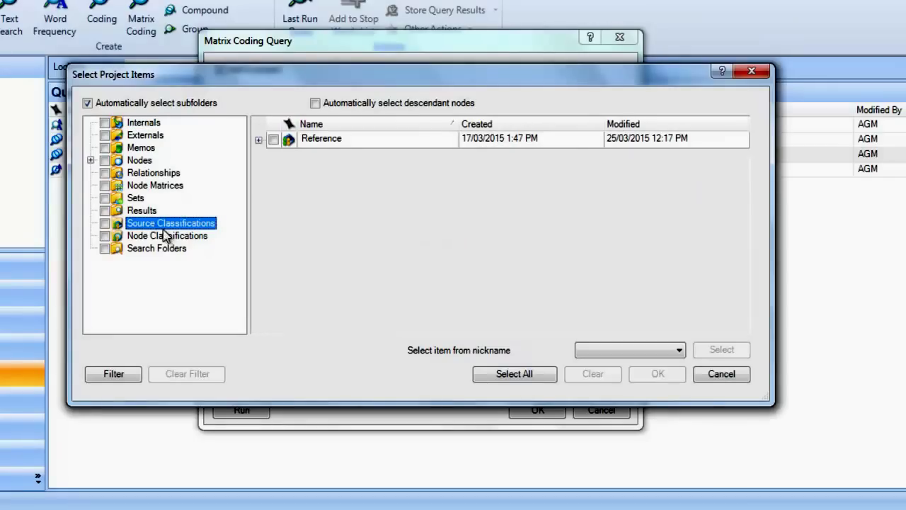
click(259, 140)
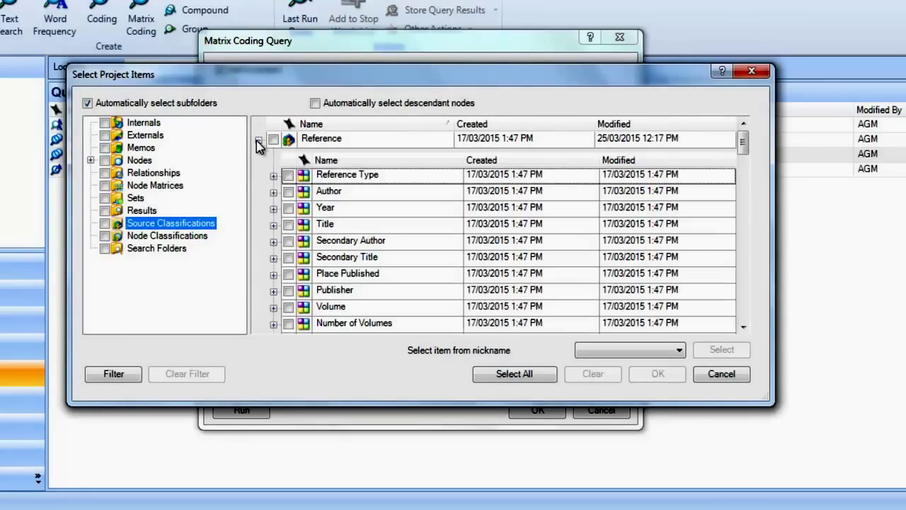
scroll(328, 274, down, 1)
scroll(328, 274, down, 12)
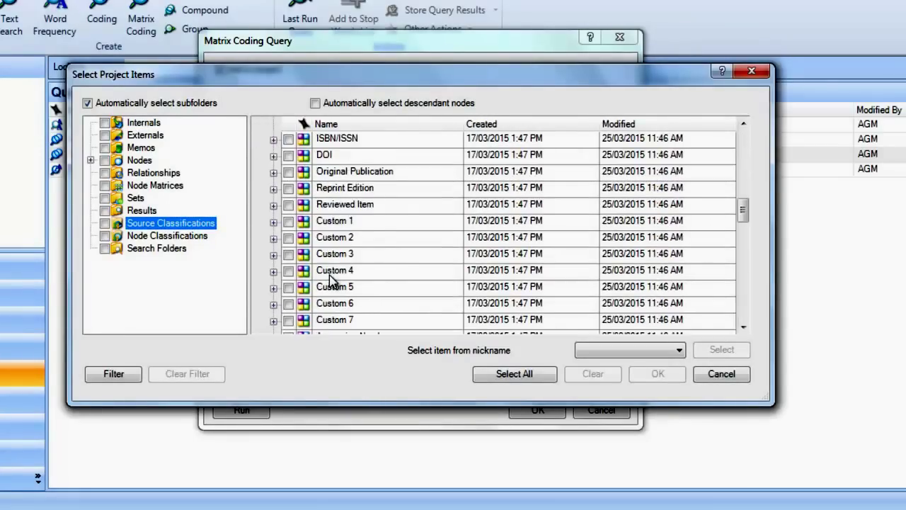
scroll(329, 261, up, 1)
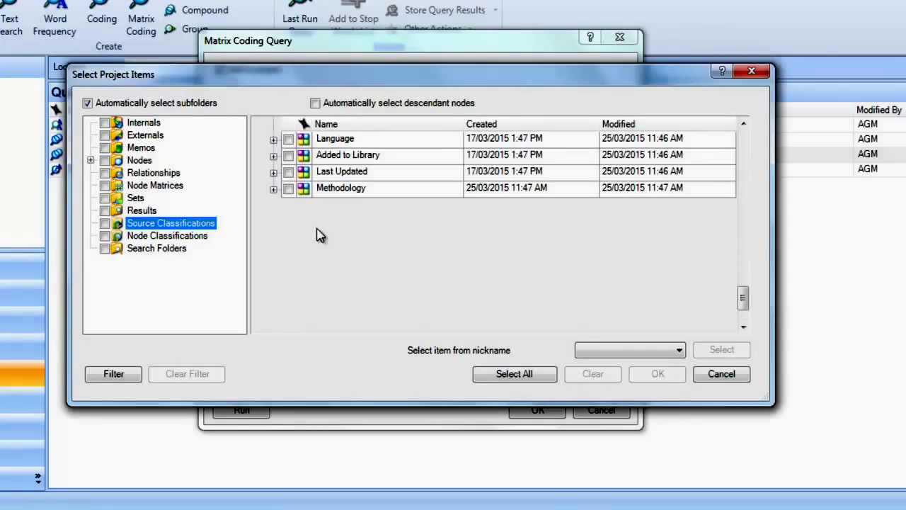
click(273, 188)
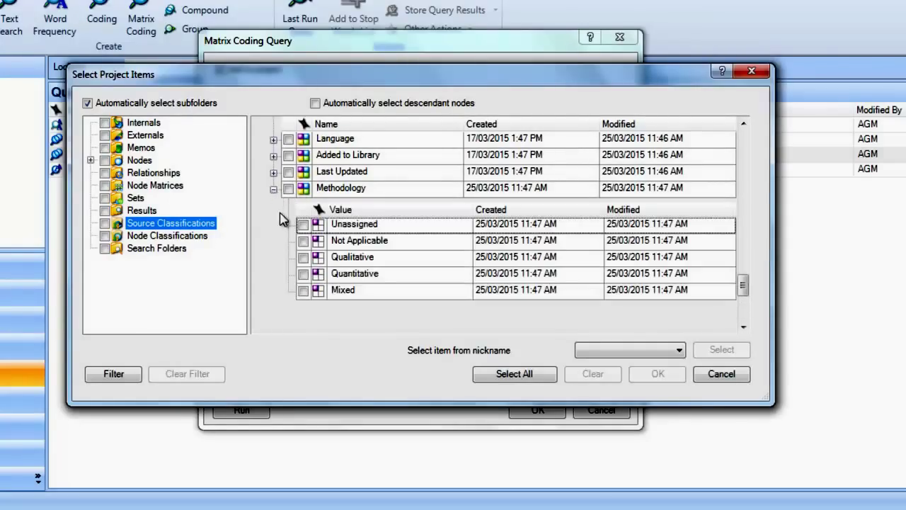
click(303, 258)
click(304, 275)
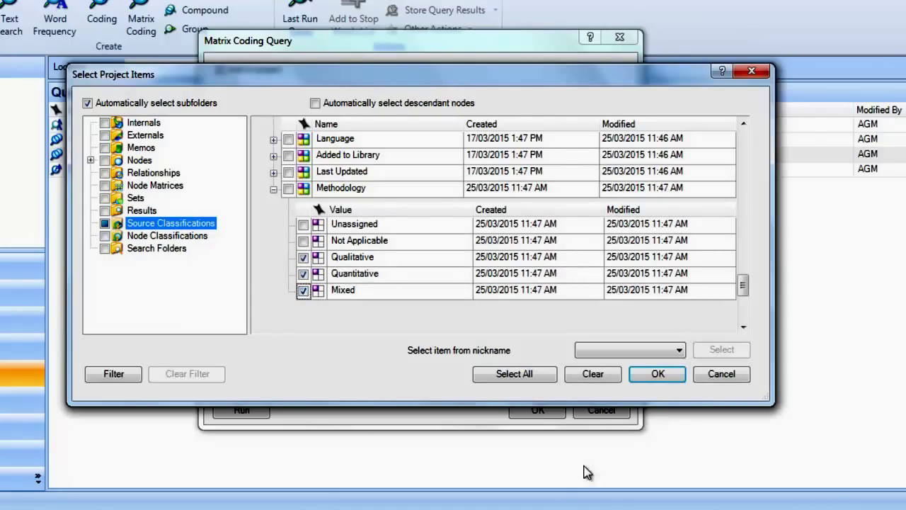
click(659, 375)
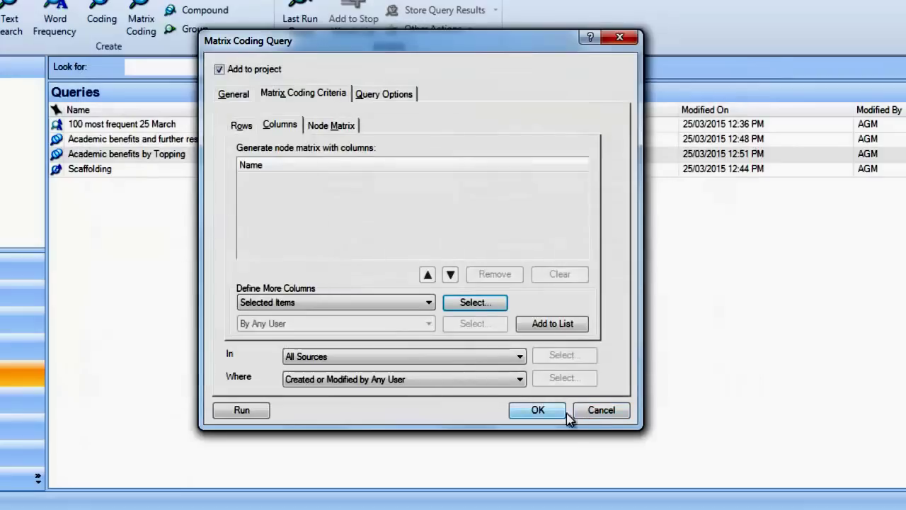
click(548, 324)
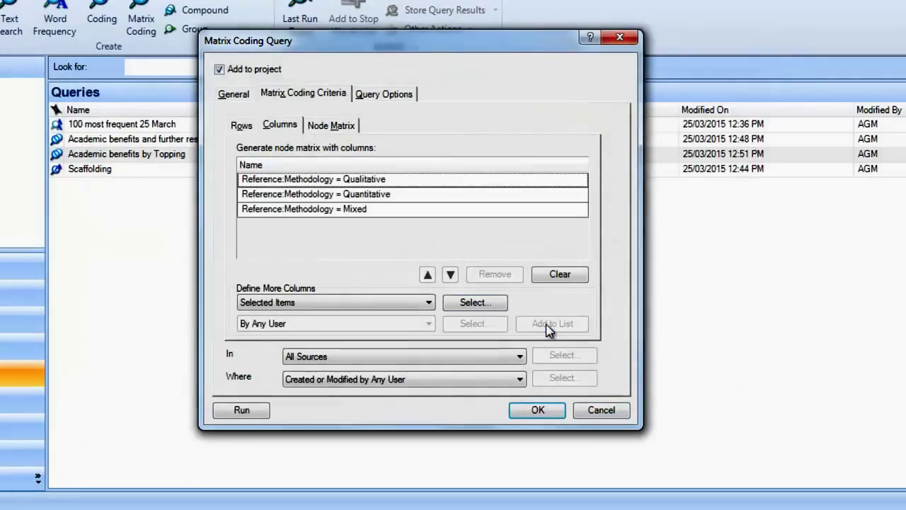
click(262, 412)
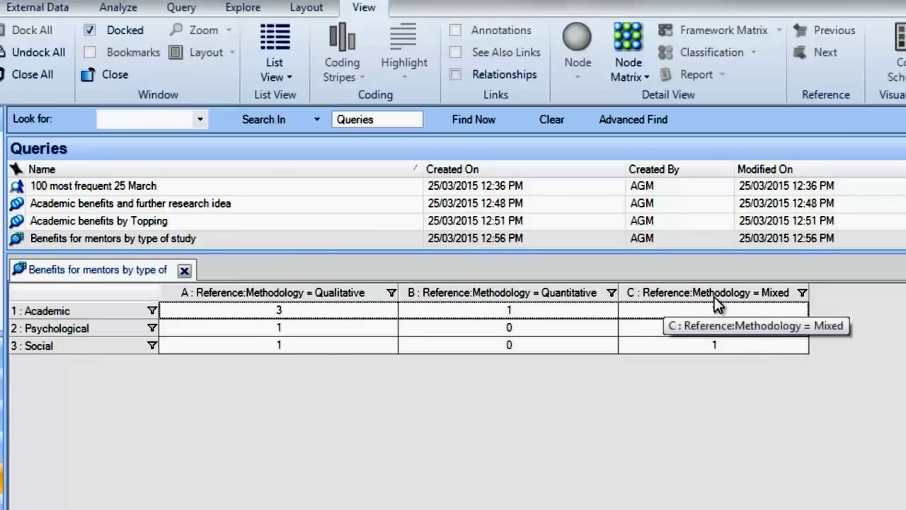
Step: Shade the matrix cells Blue-White and set the cell content to sources coded for all classifications
click(647, 78)
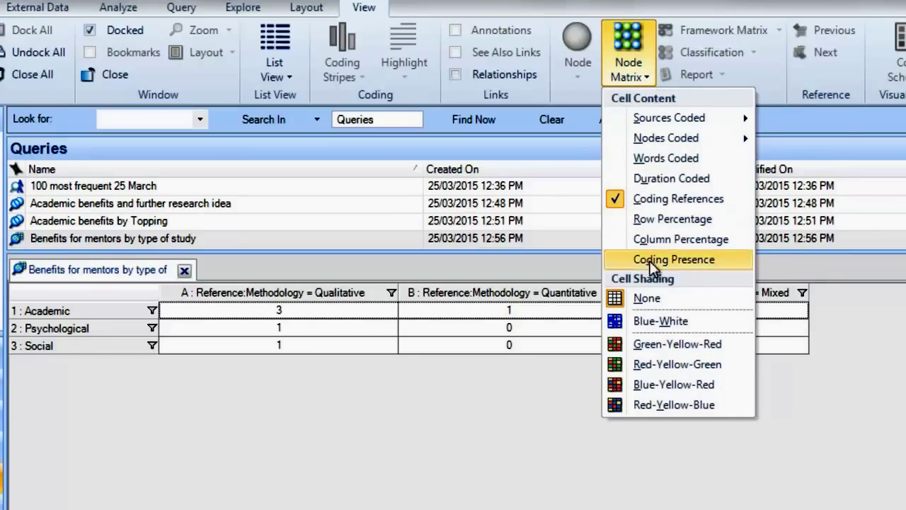
click(649, 326)
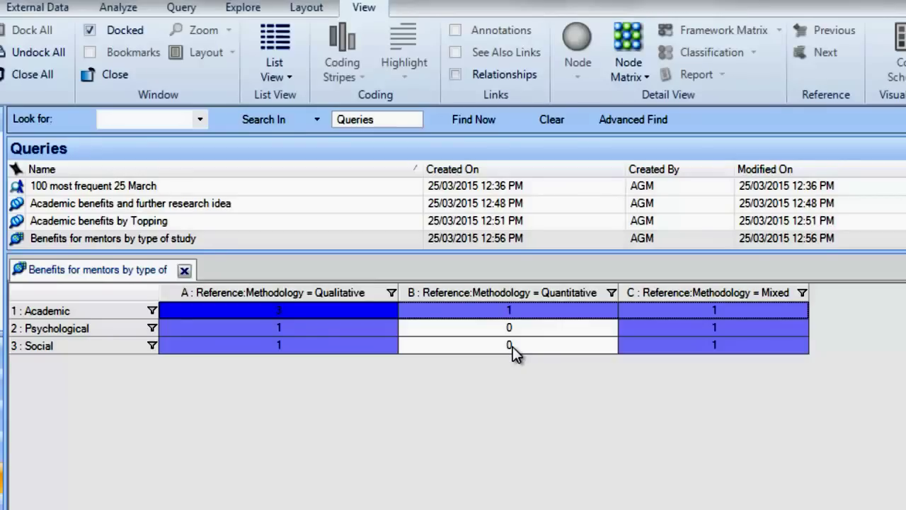
click(636, 79)
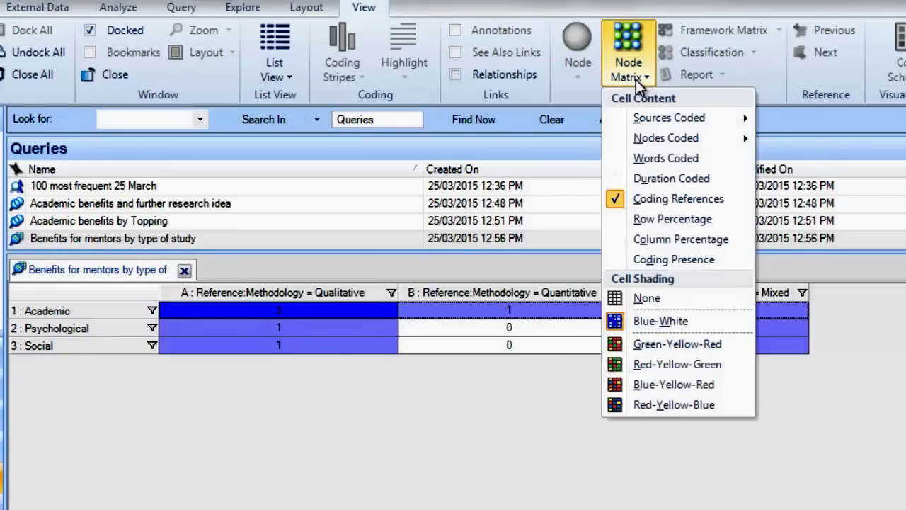
mouse_move(650, 121)
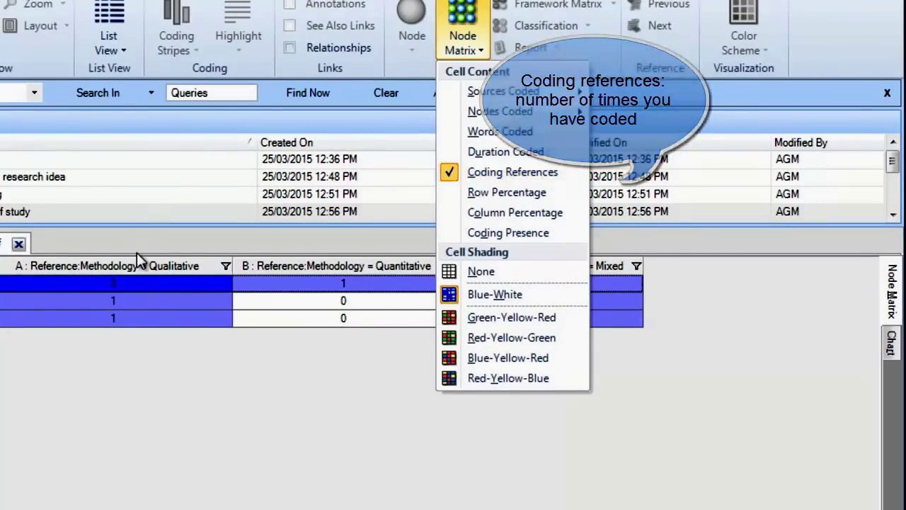
mouse_move(481, 93)
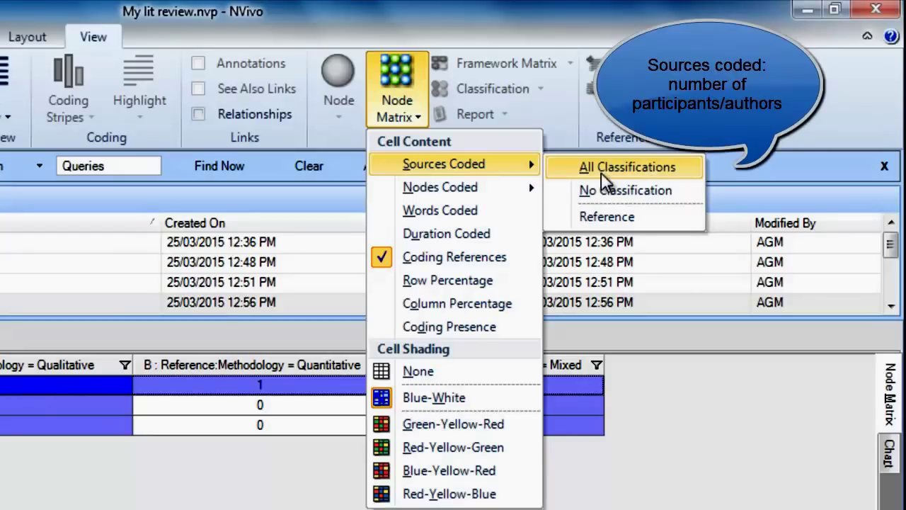
click(627, 167)
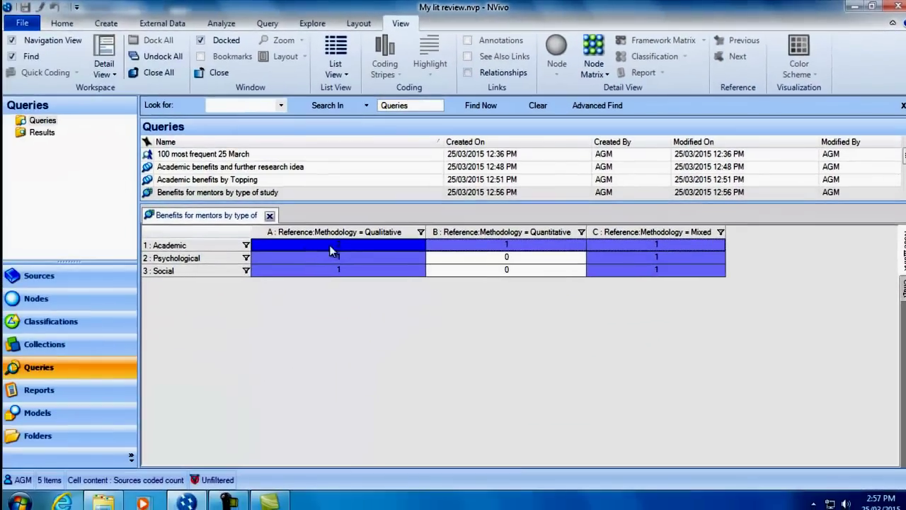
Step: Open the content coded in the Academic by Qualitative cell of the matrix to read it, and close it
double_click(339, 246)
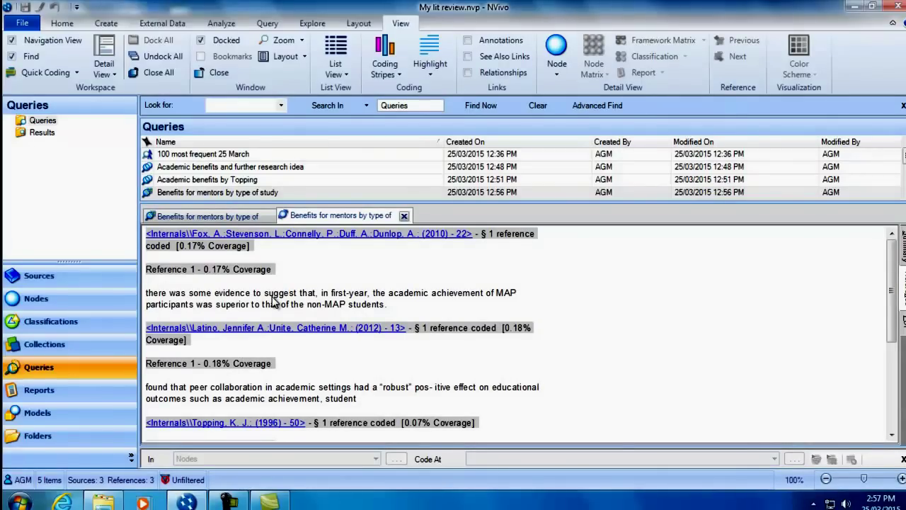
key(ctrl+F4)
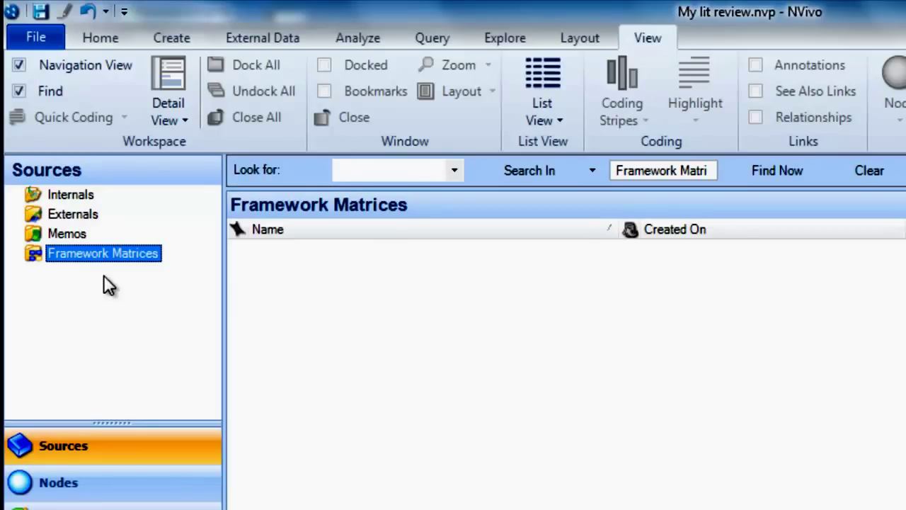
Step: Create a new framework matrix named "Definitions of peer mentoring by authors"
mouse_move(101, 267)
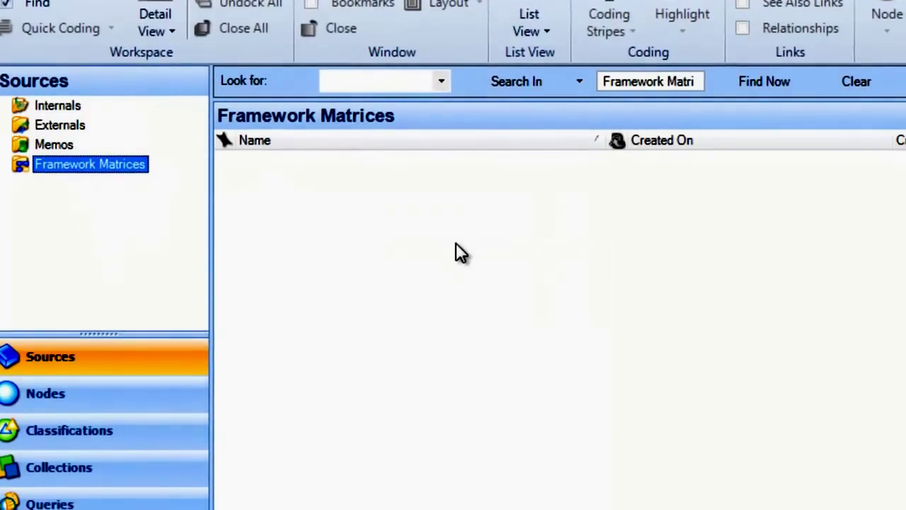
right_click(456, 244)
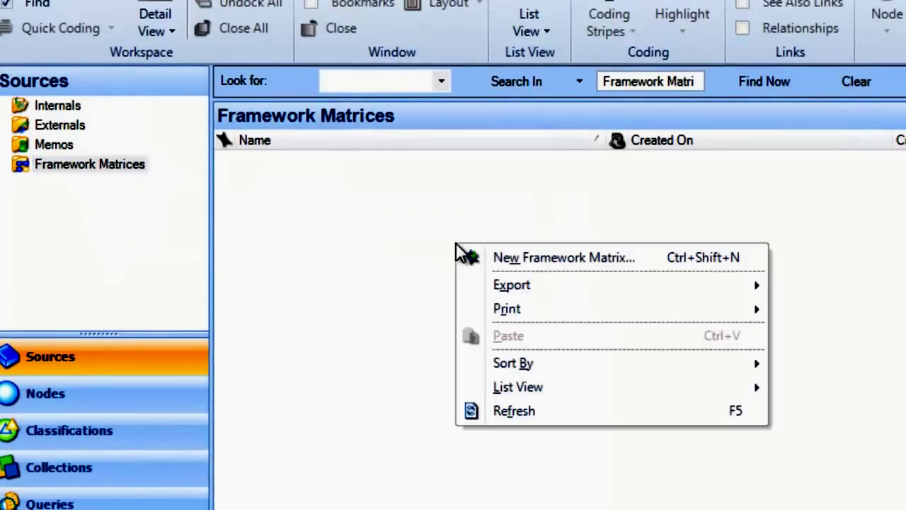
click(499, 258)
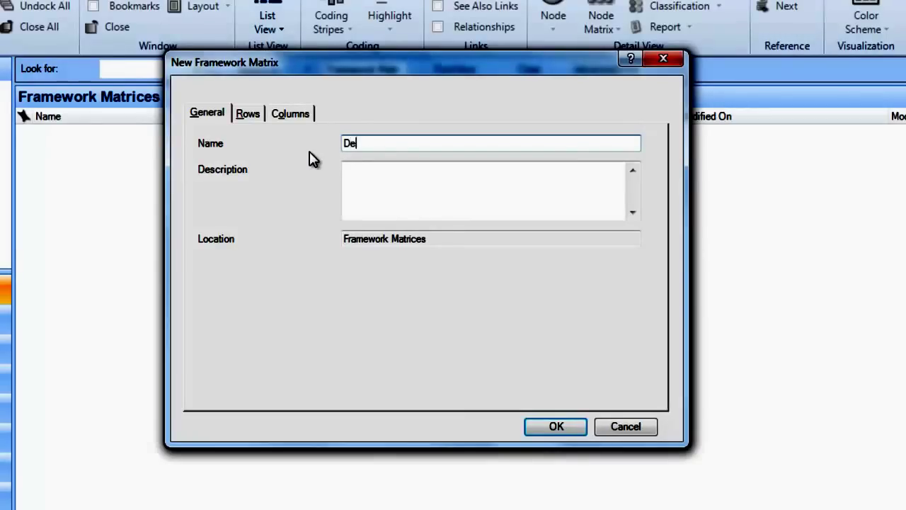
text(Definitions of pee)
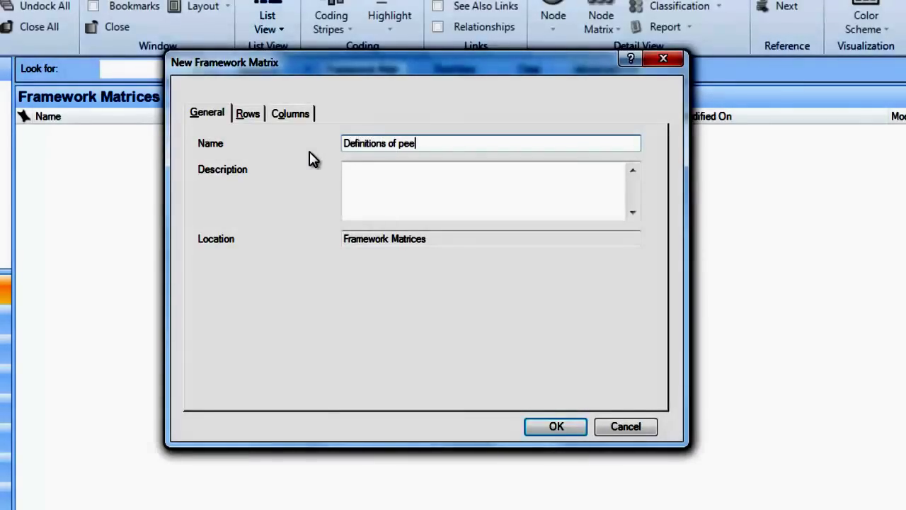
text(r mentoring y)
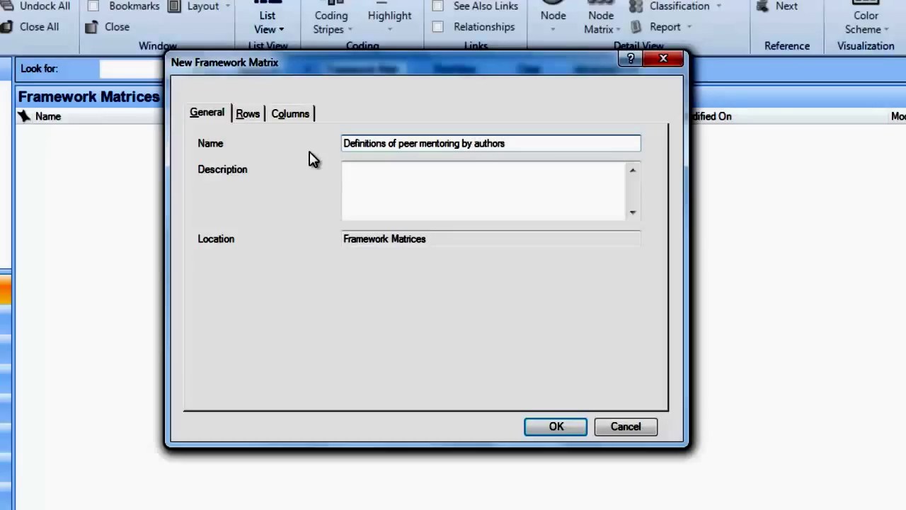
Step: Add all the nodes in the Authors folder as the rows of the framework matrix
click(243, 115)
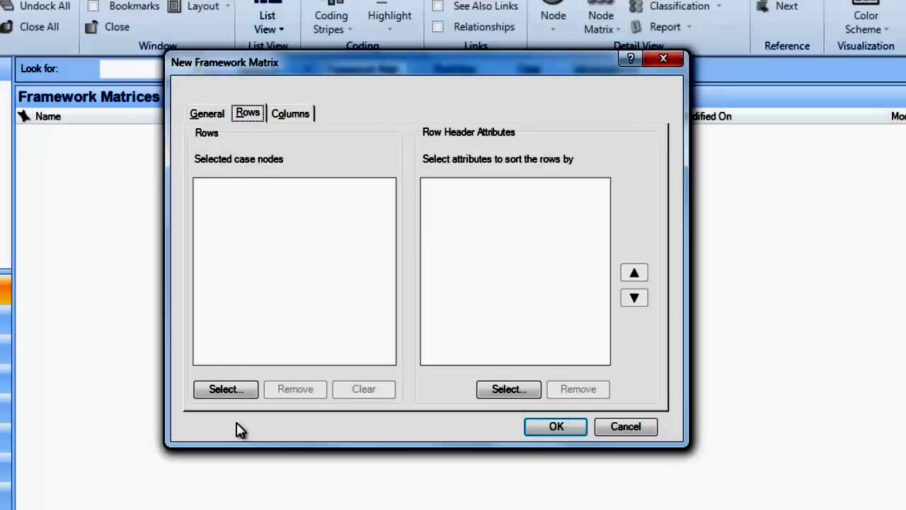
click(232, 390)
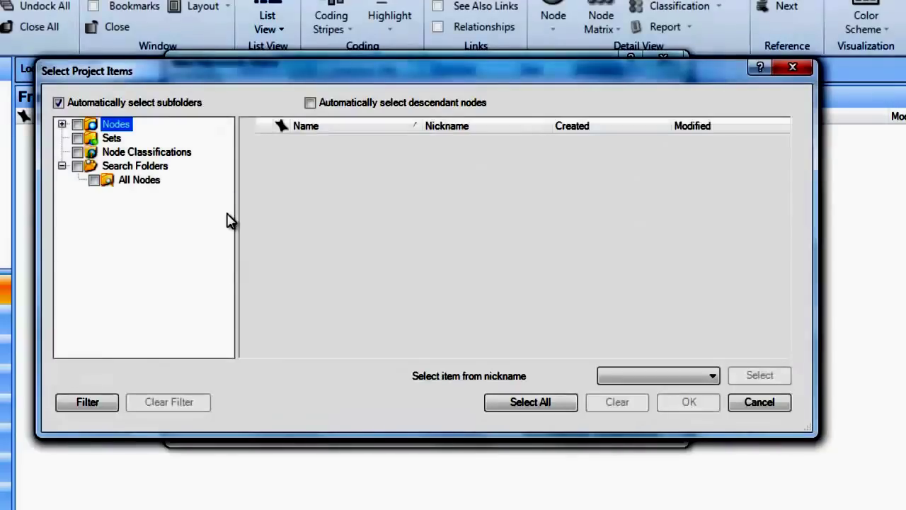
click(62, 124)
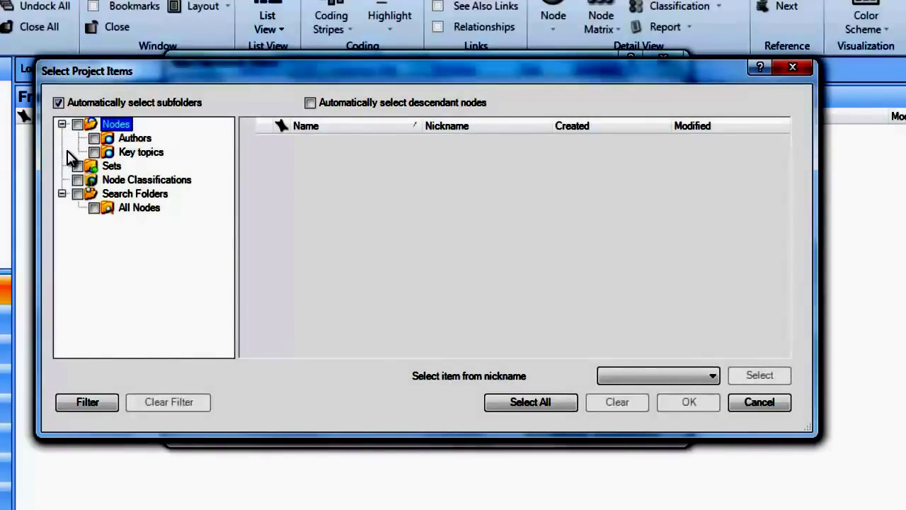
click(133, 140)
click(263, 142)
click(265, 160)
click(265, 178)
click(264, 196)
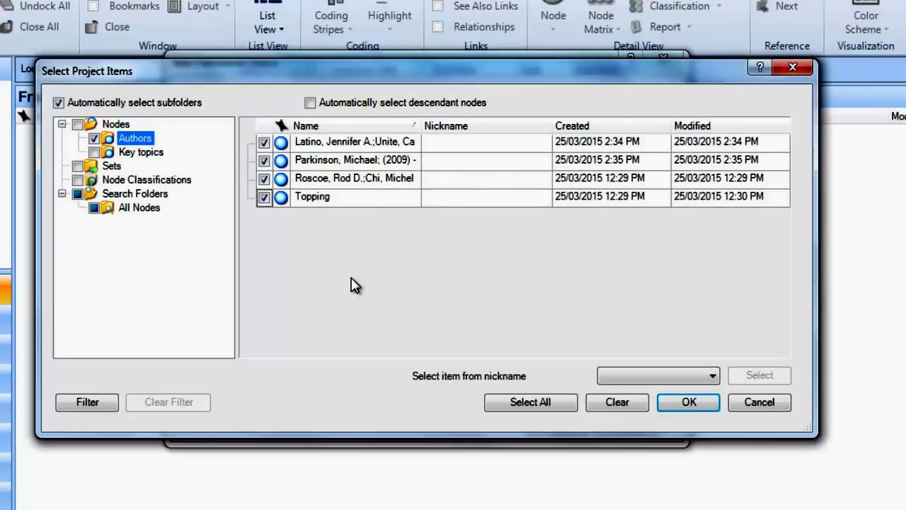
click(690, 402)
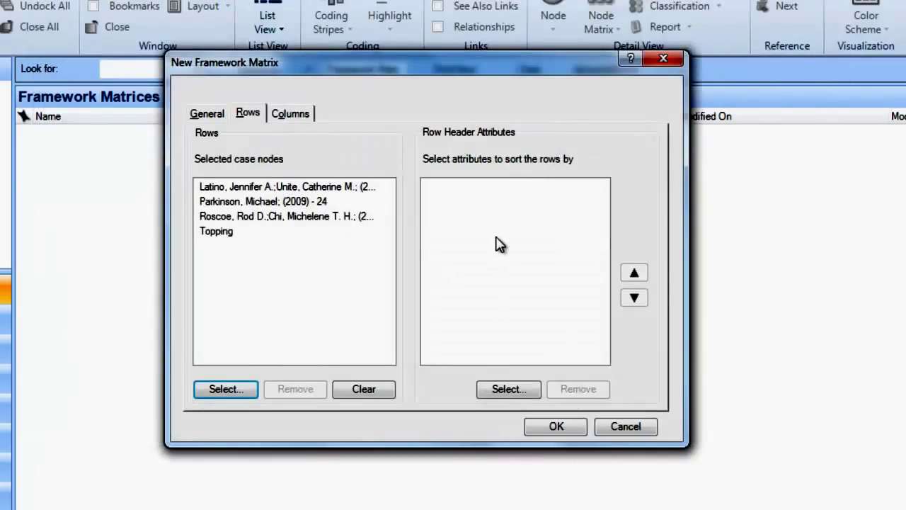
Step: Add the Definitions node from Key topics as the framework matrix's column and create the matrix
click(291, 117)
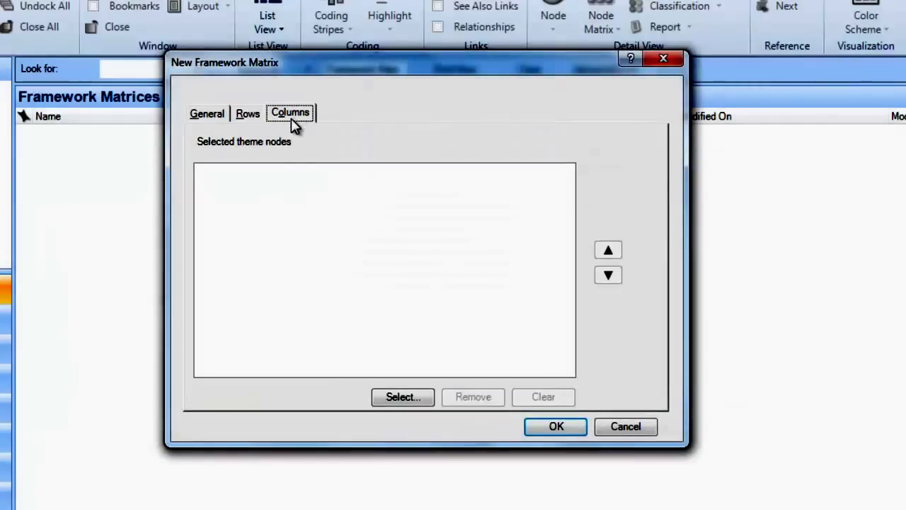
click(392, 402)
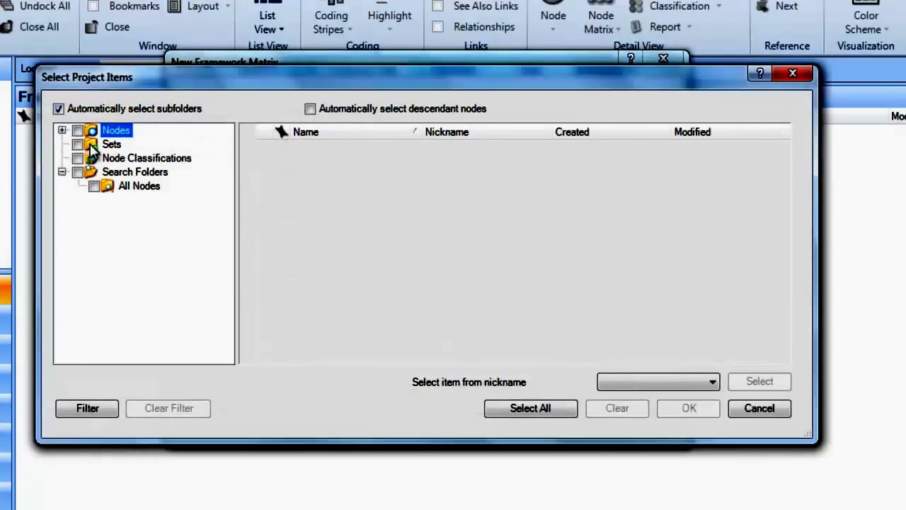
click(62, 132)
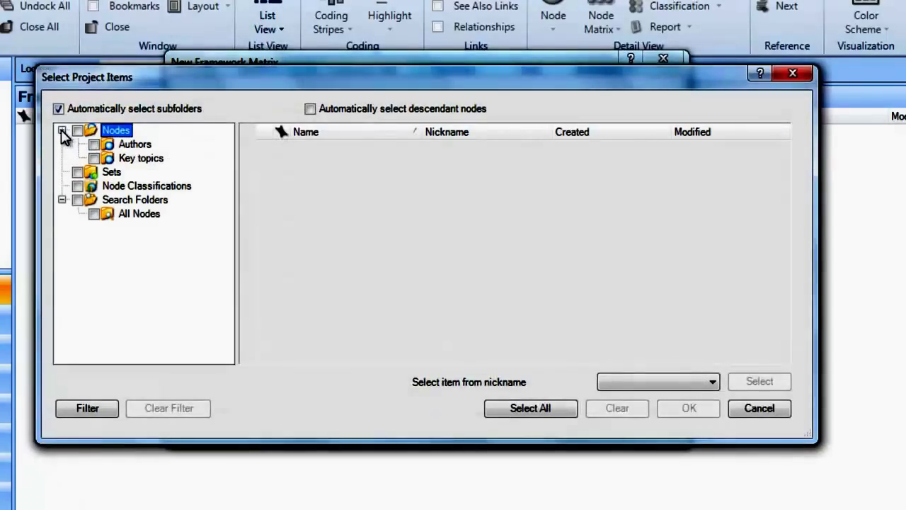
click(129, 159)
click(264, 185)
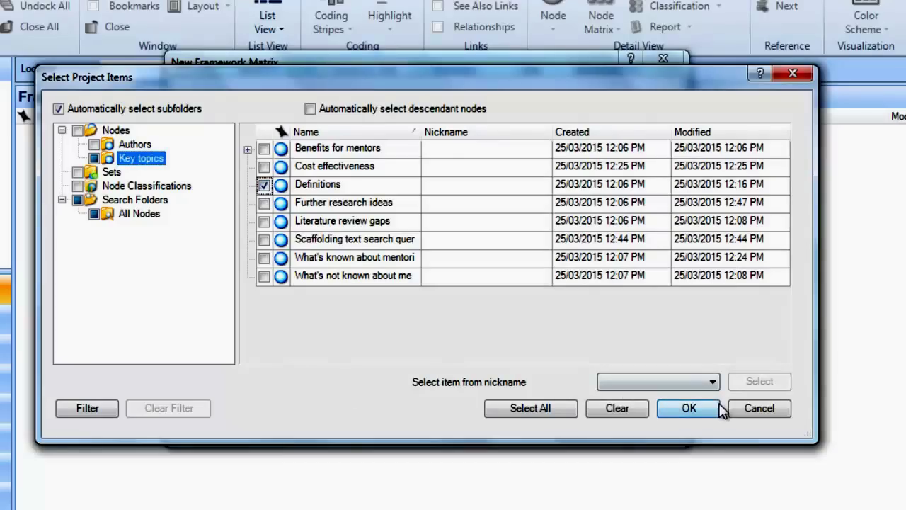
click(716, 409)
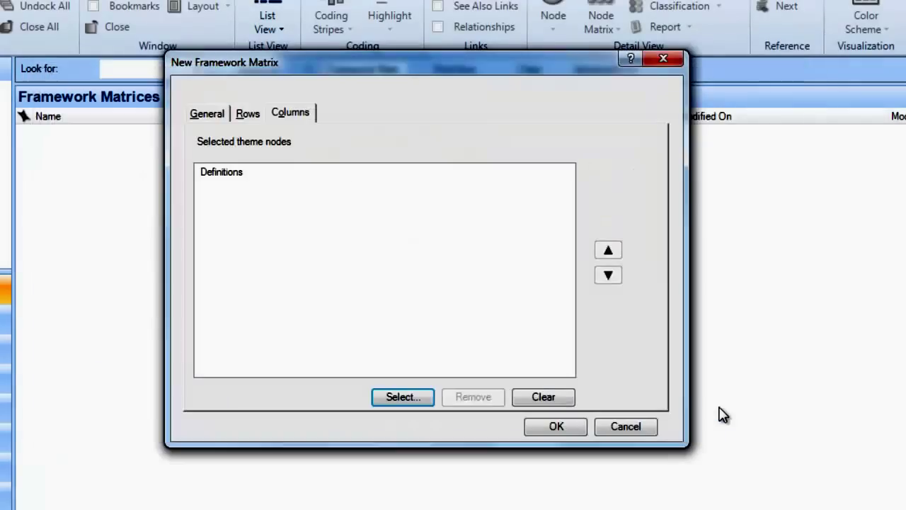
click(553, 428)
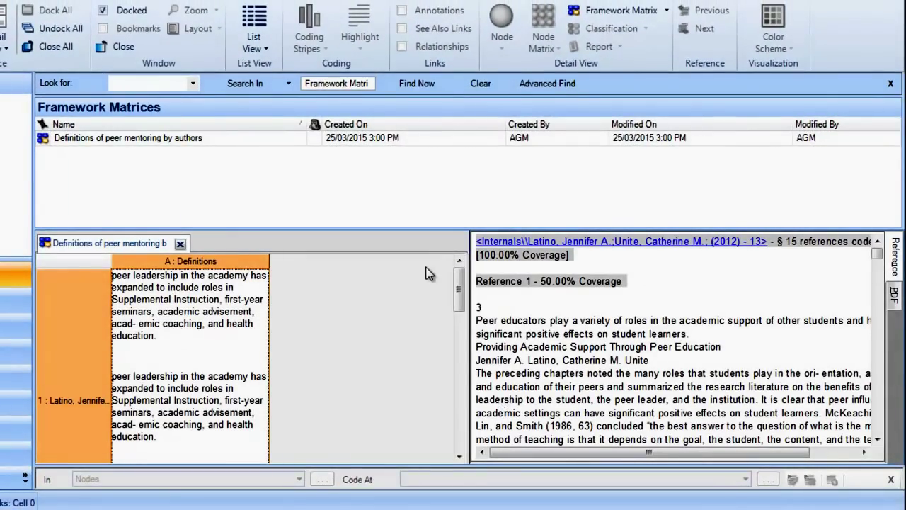
Step: Widen the framework matrix grid and auto summarize its cells from the content coded at Definitions
drag(467, 272, 524, 272)
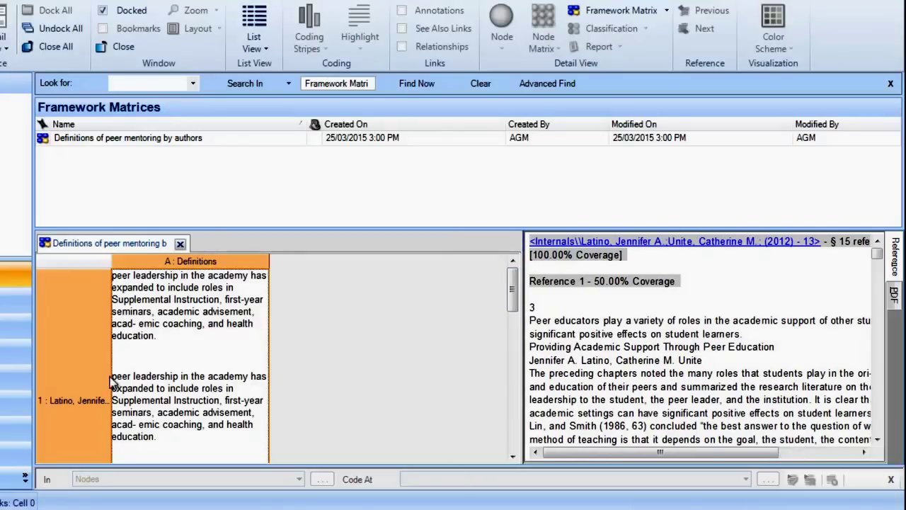
click(153, 376)
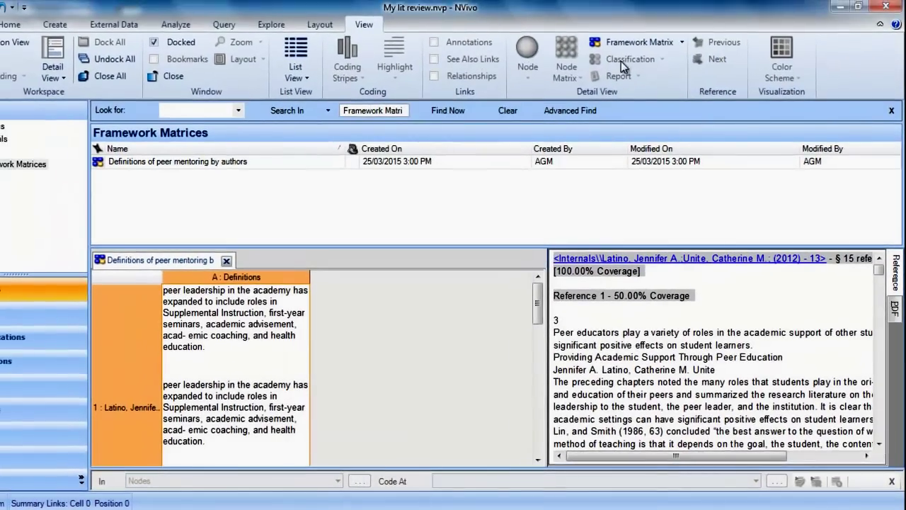
click(187, 27)
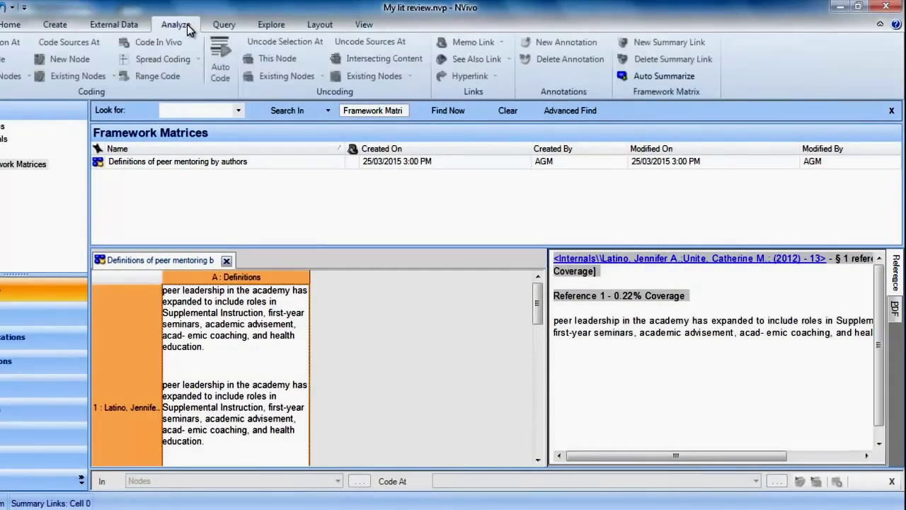
click(654, 77)
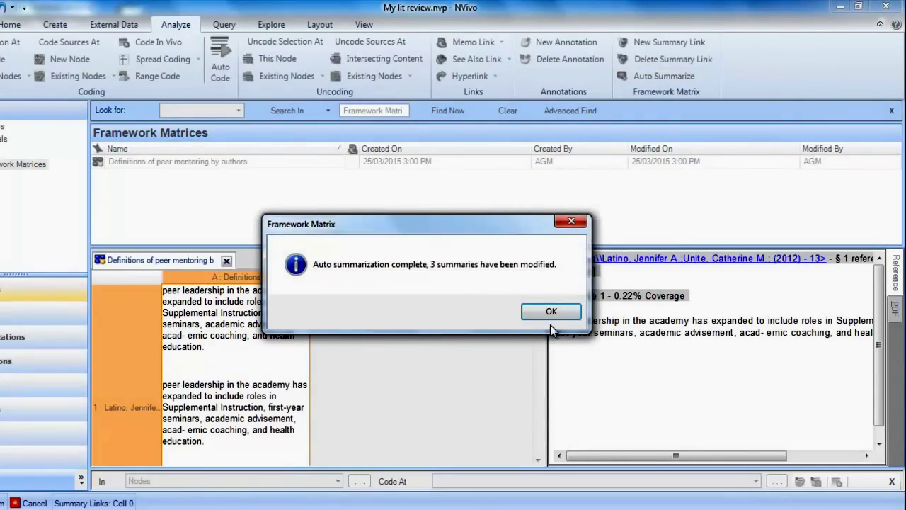
click(549, 313)
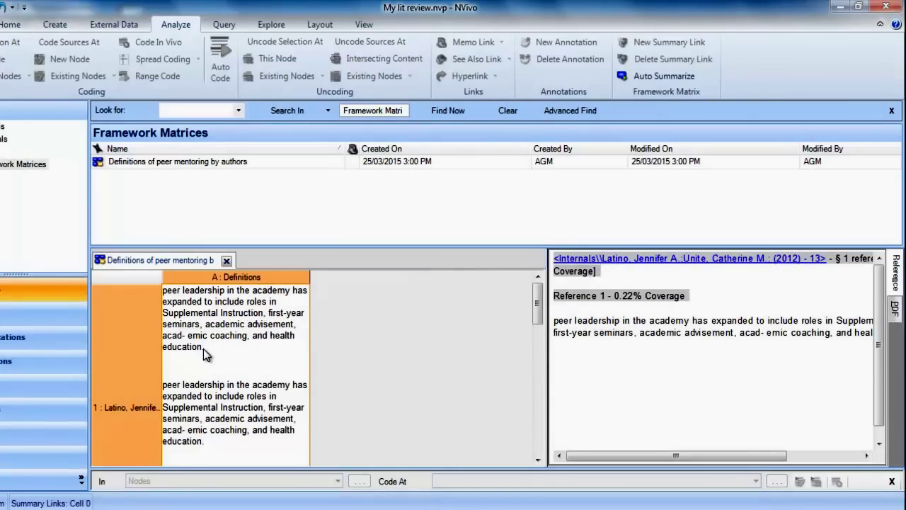
Step: Export the "Definitions of peer mentoring by authors" framework matrix to an Excel file named "Definitions of peer mentoring"
click(163, 162)
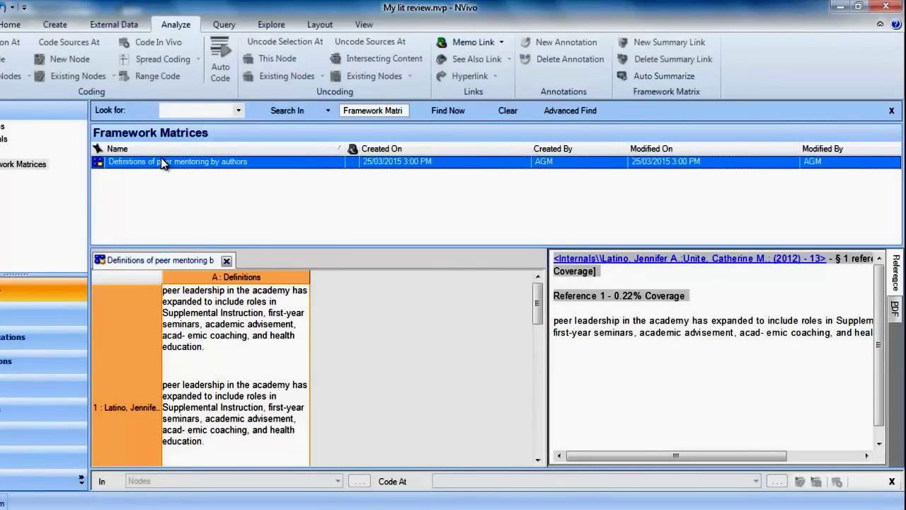
right_click(163, 164)
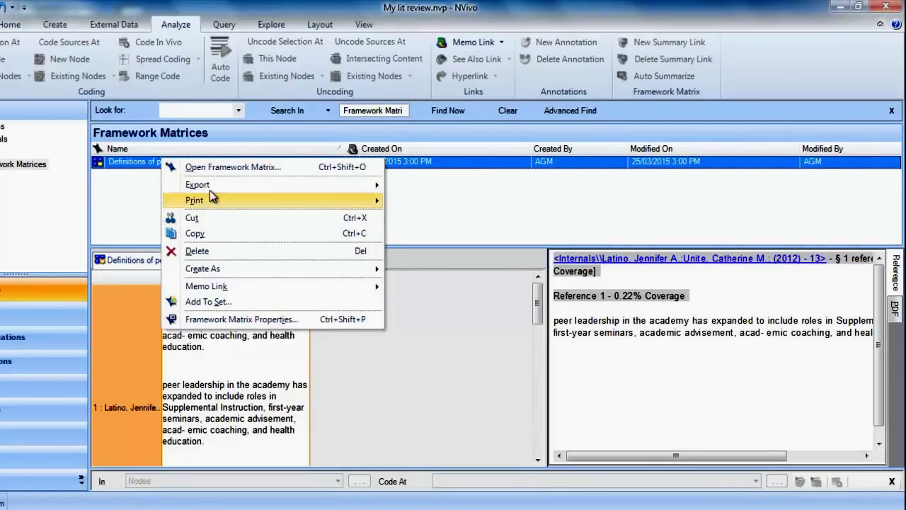
mouse_move(209, 186)
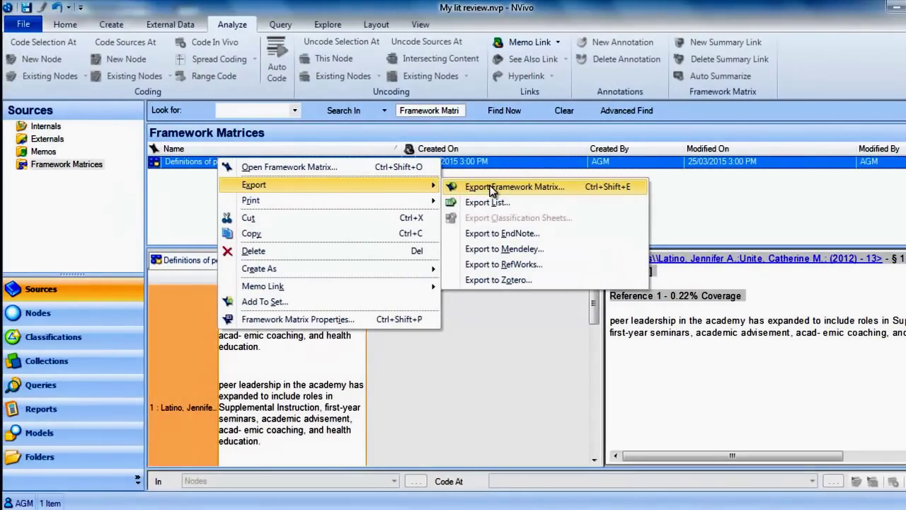
click(491, 187)
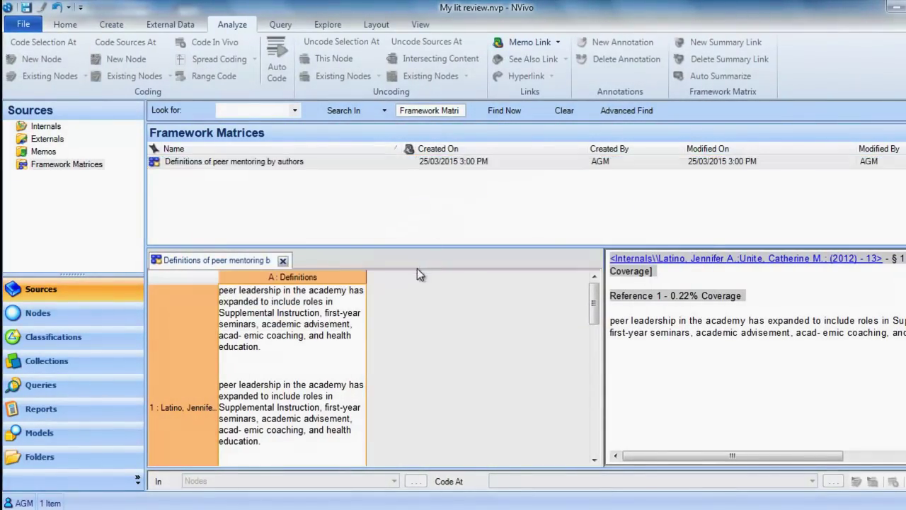
click(361, 314)
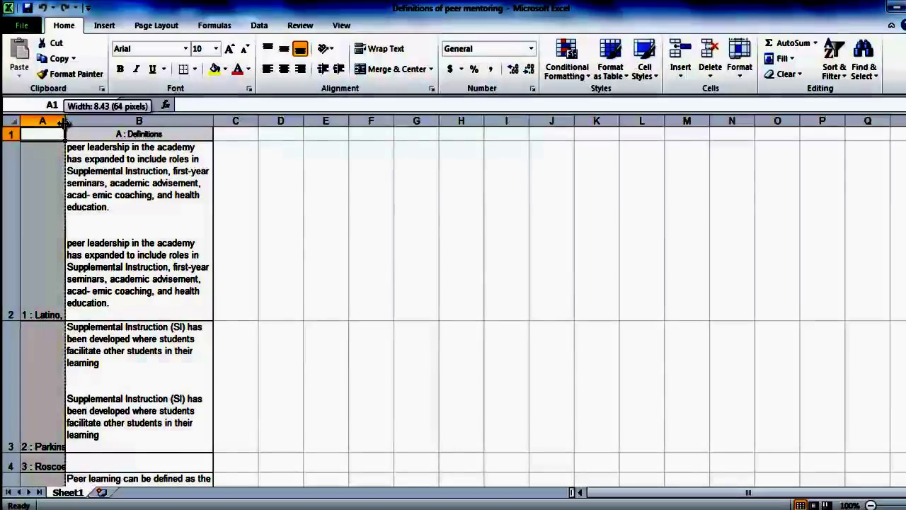
Step: Widen the author column A in the exported Excel sheet and look through the definitions listed for each author
drag(65, 125, 142, 127)
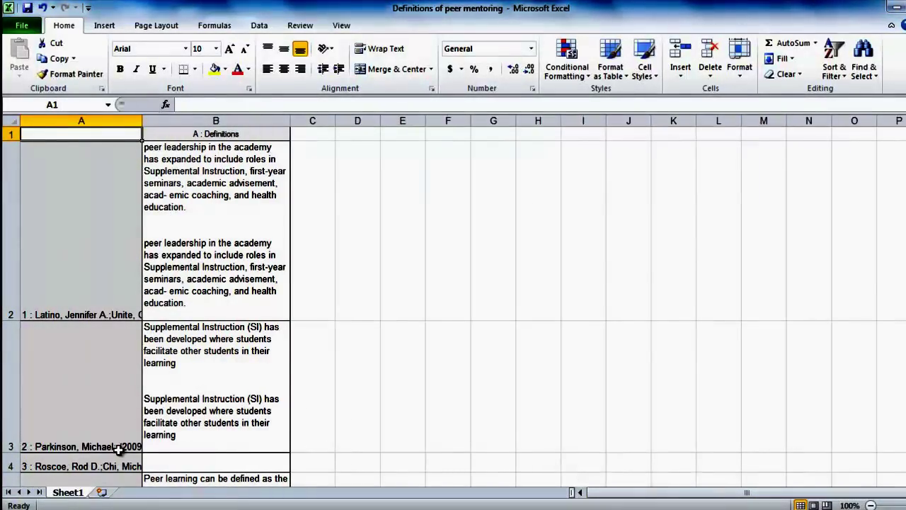
scroll(120, 431, down, 1)
scroll(120, 430, up, 1)
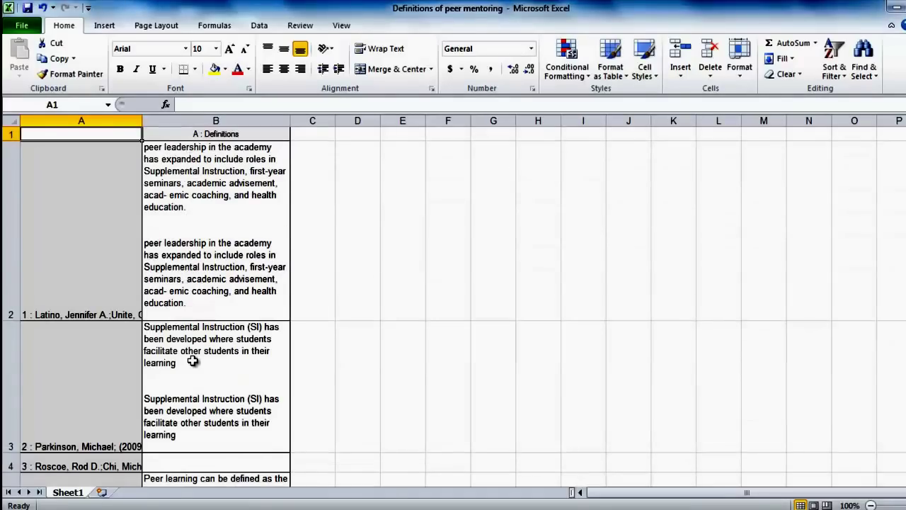
scroll(192, 360, down, 1)
scroll(193, 360, up, 1)
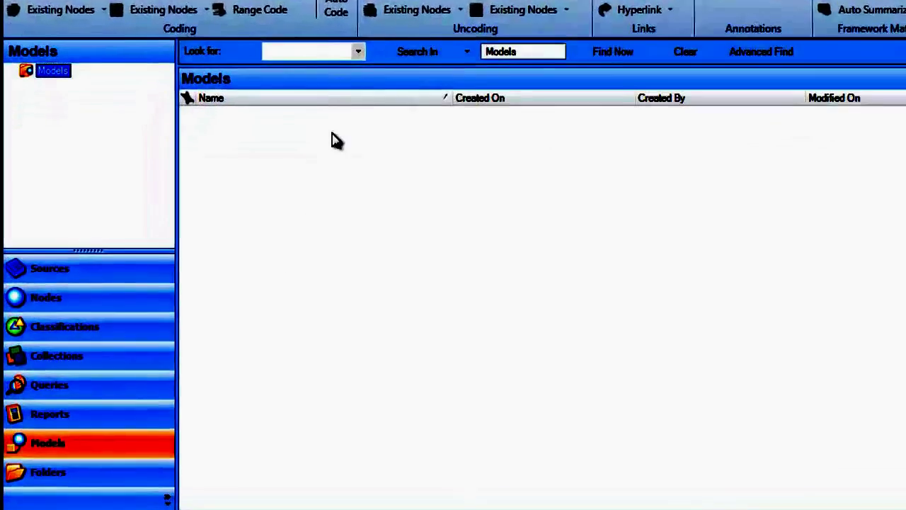
Step: Switch back to NVivo and create a new model named "Benefits for mentors"
right_click(332, 138)
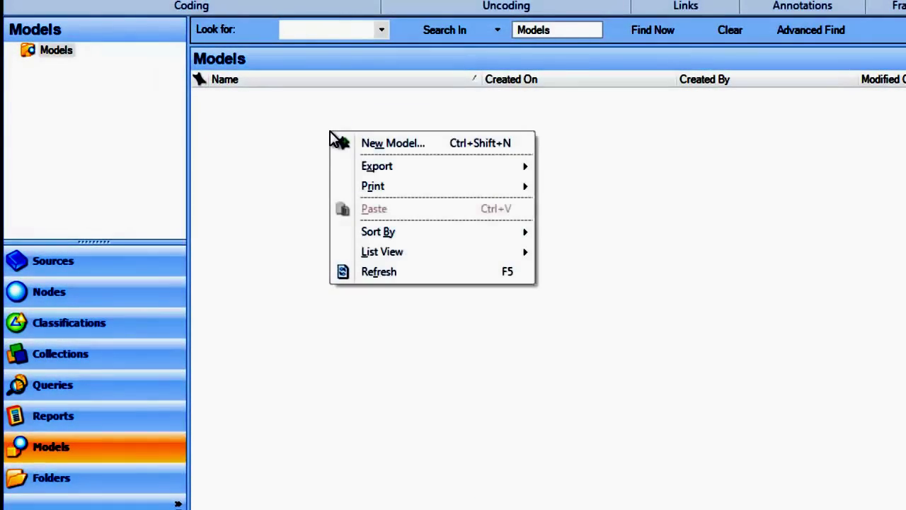
click(364, 147)
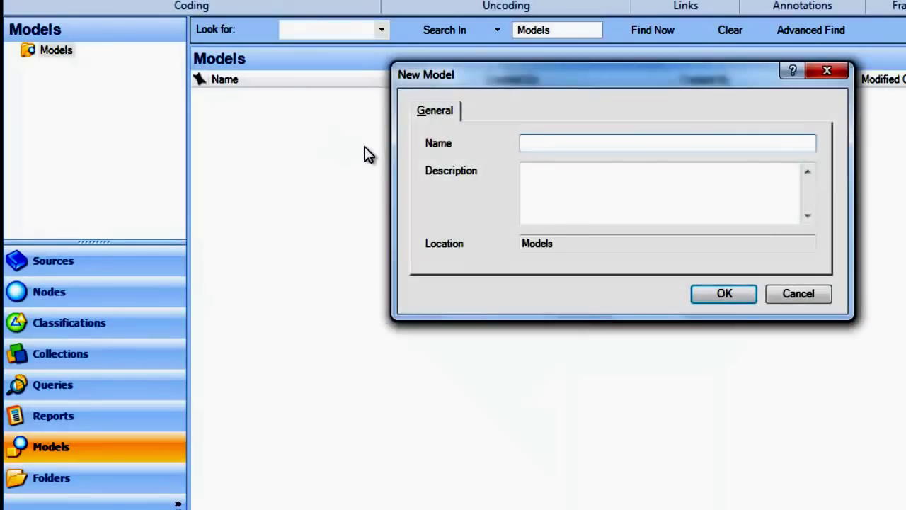
text(Benefits for mentors)
key(Return)
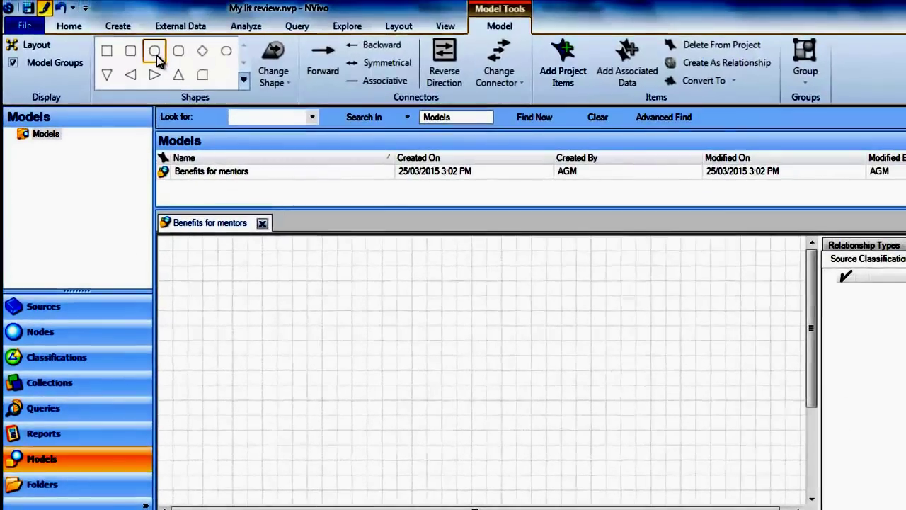
Step: Add a circle to the model, name it "Cognitive benefits" and widen it to fit its label
click(156, 51)
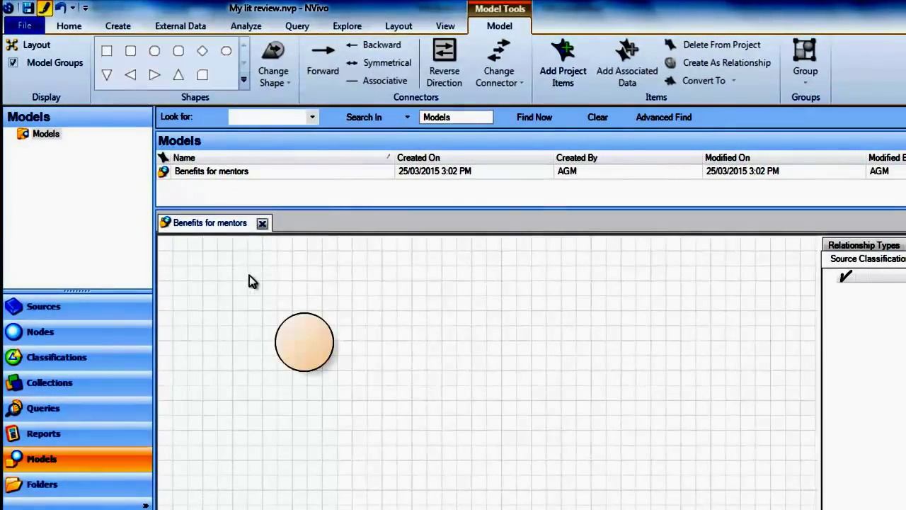
double_click(297, 340)
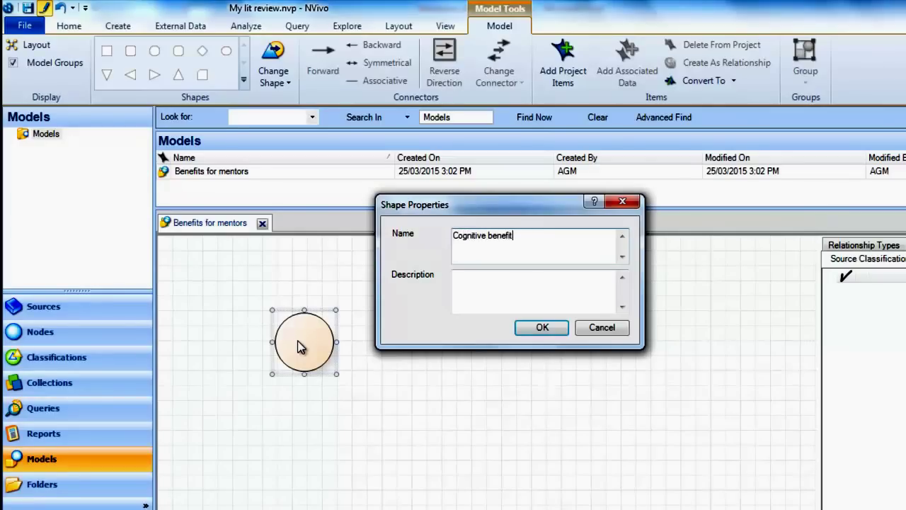
click(541, 328)
drag(338, 343, 353, 344)
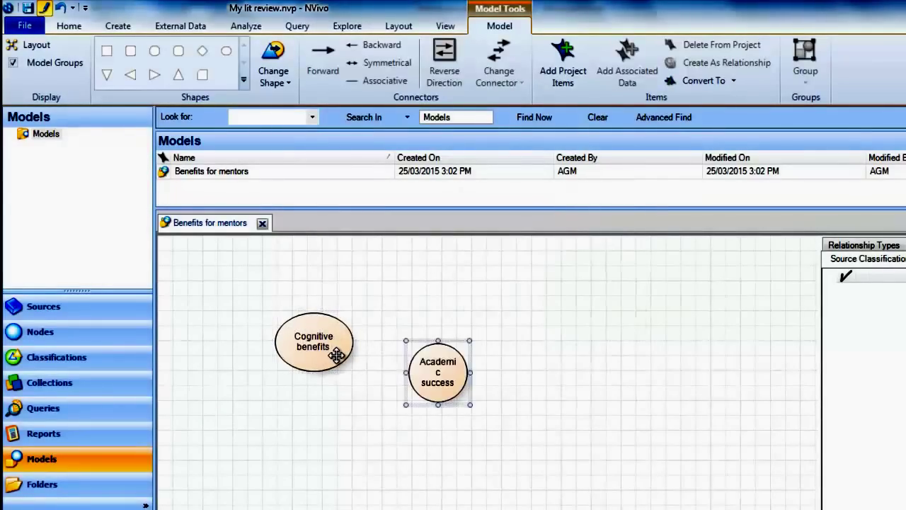
Step: Link the Cognitive benefits and Academic success shapes with an associative connector
click(337, 358)
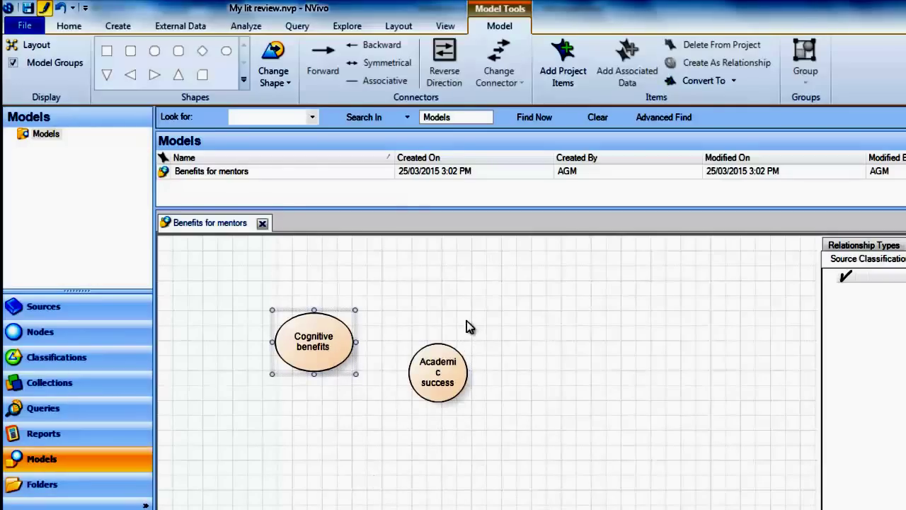
ctrl+click(439, 362)
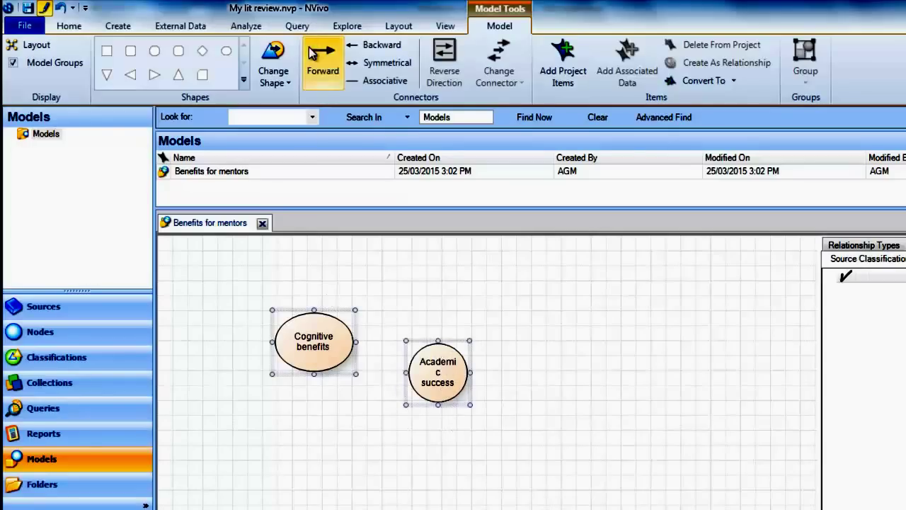
click(372, 84)
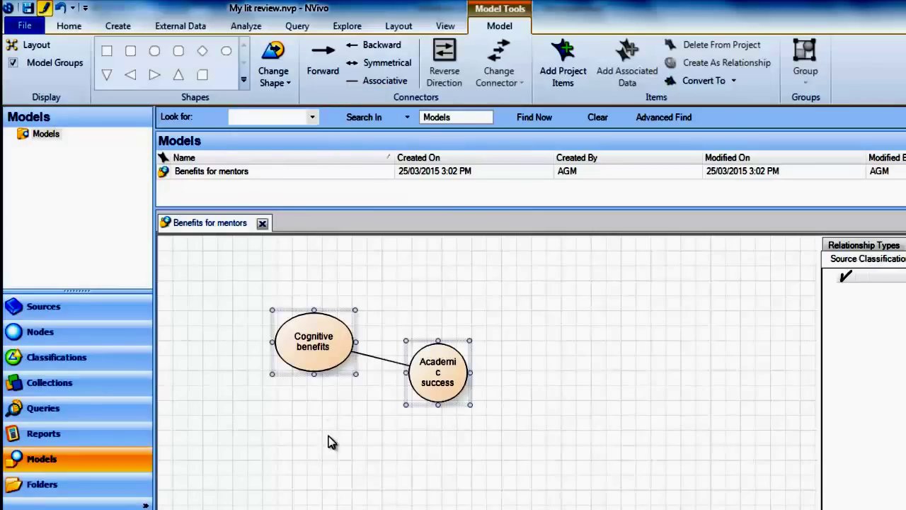
Step: Name the connector "Influence" and move the Academic success shape farther from Cognitive benefits to make room for the label
double_click(375, 358)
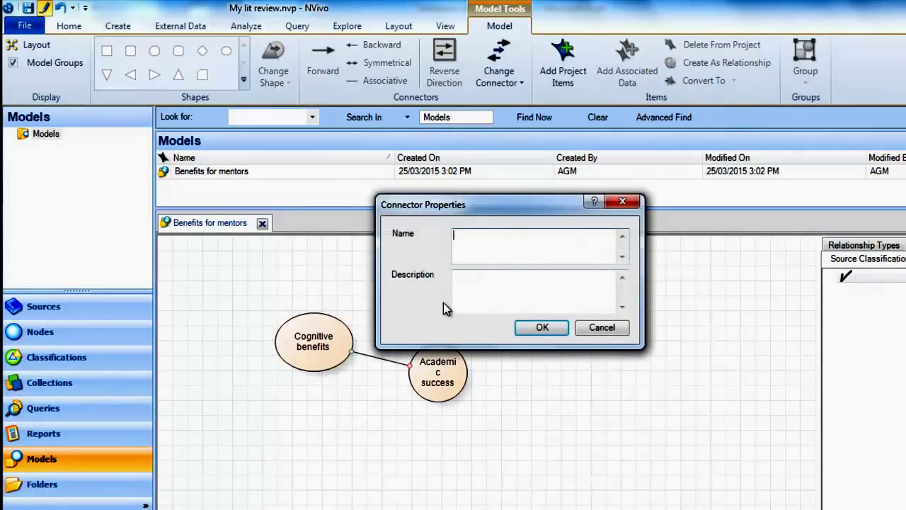
text(Influence)
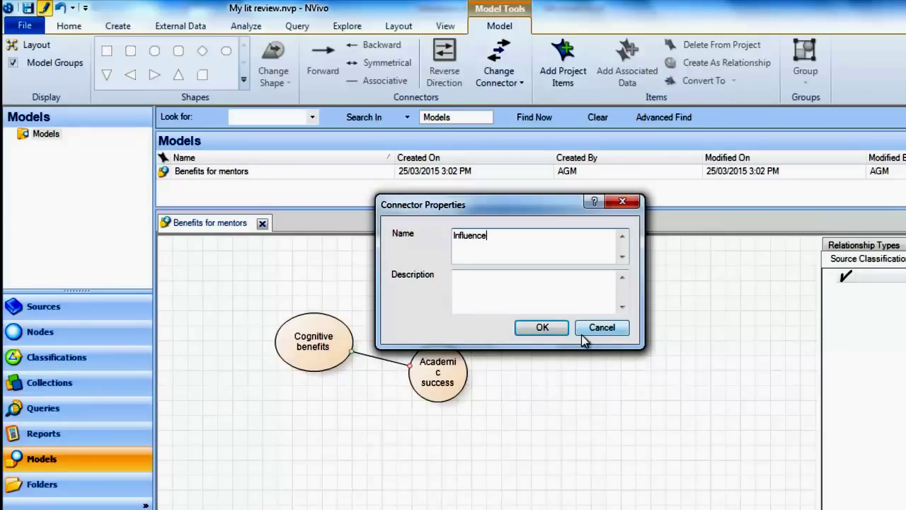
click(562, 326)
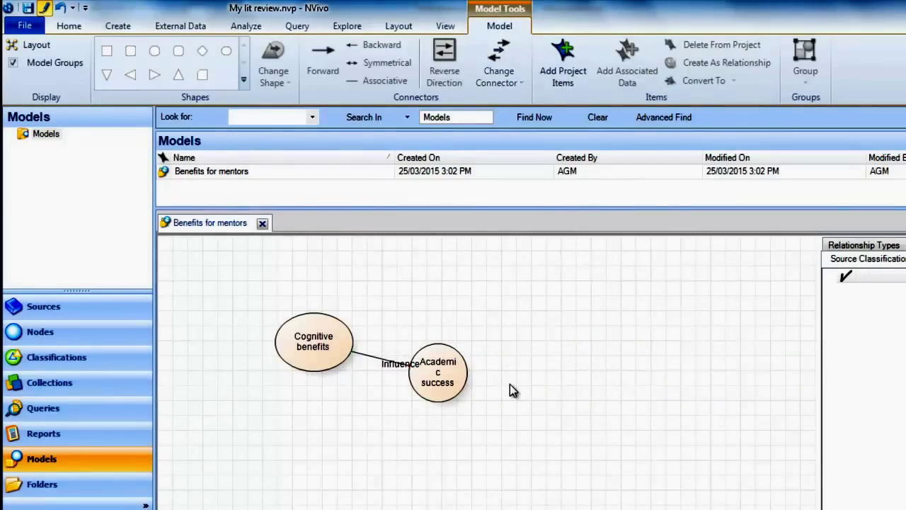
click(450, 360)
drag(450, 360, 487, 375)
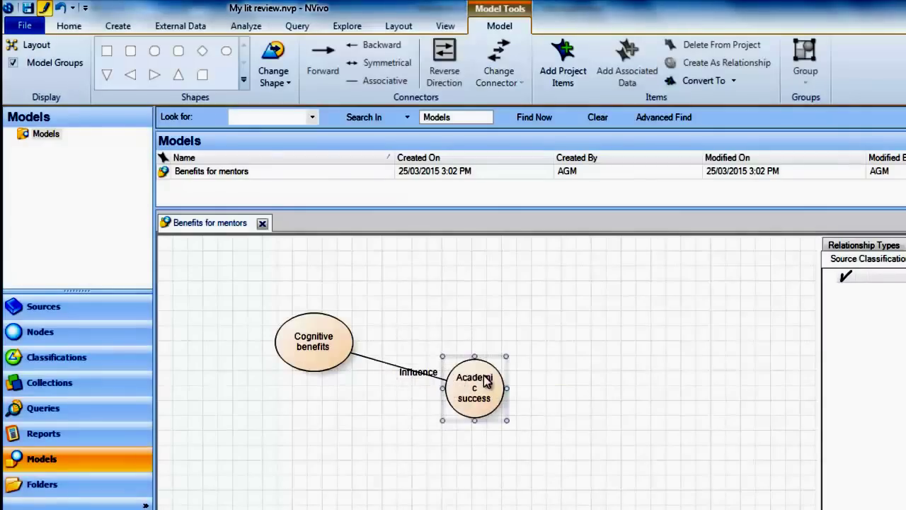
click(428, 393)
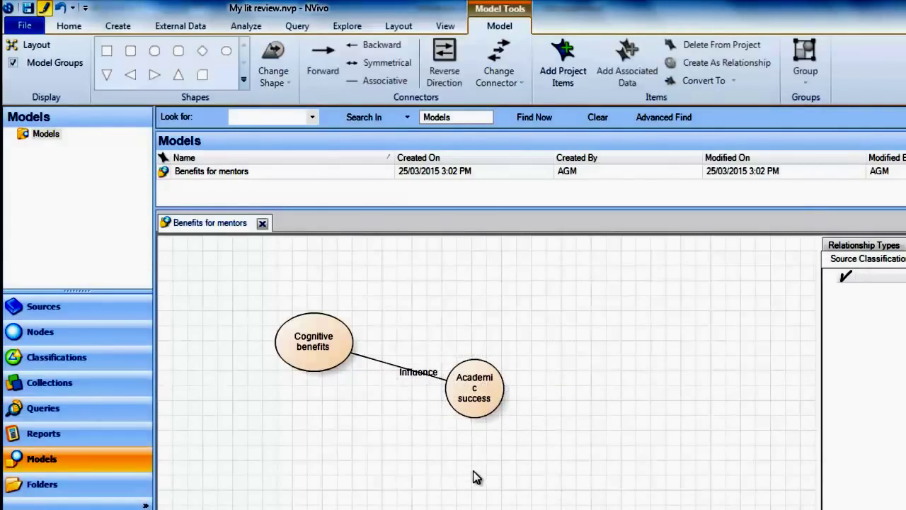
Step: Add the Academic node under Benefits for mentors in Key topics to the model as a project item
click(560, 73)
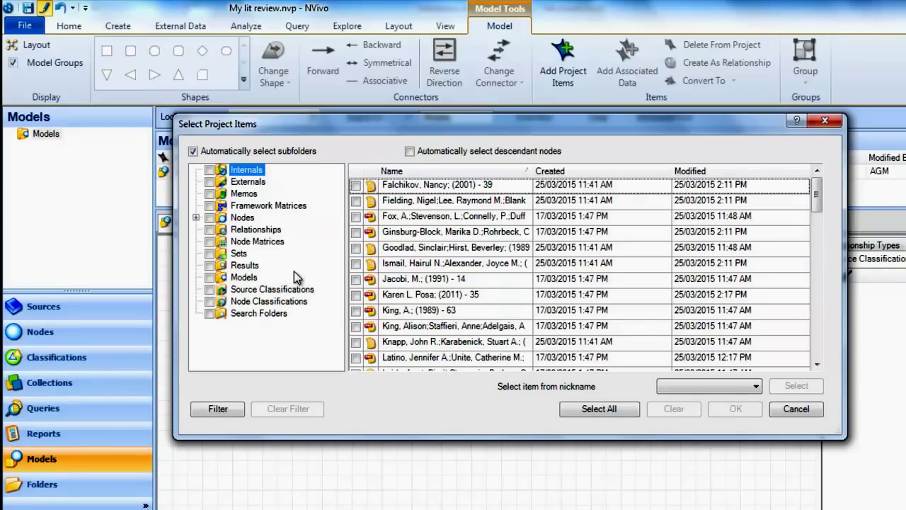
click(197, 218)
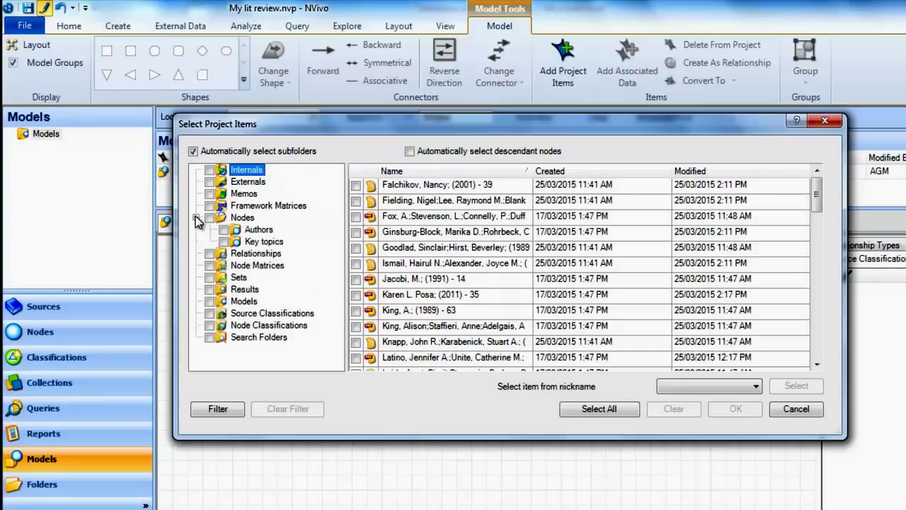
click(262, 242)
click(356, 186)
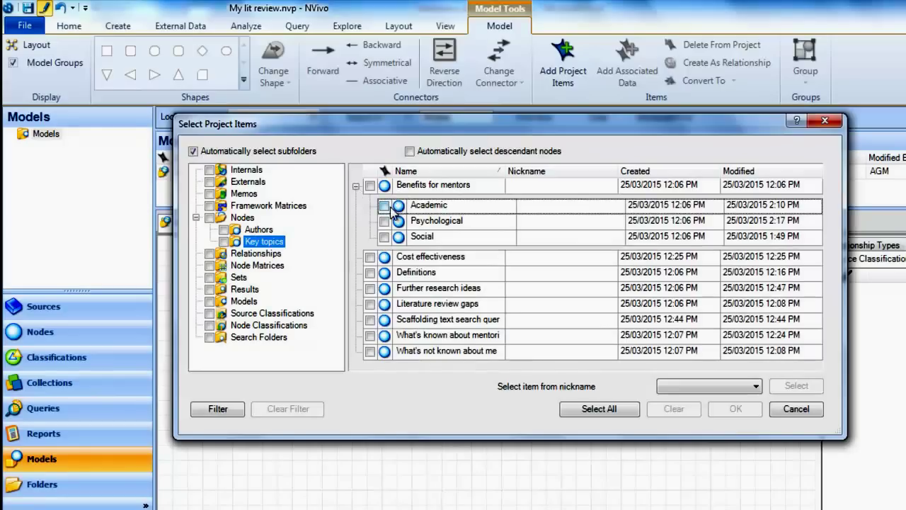
click(383, 207)
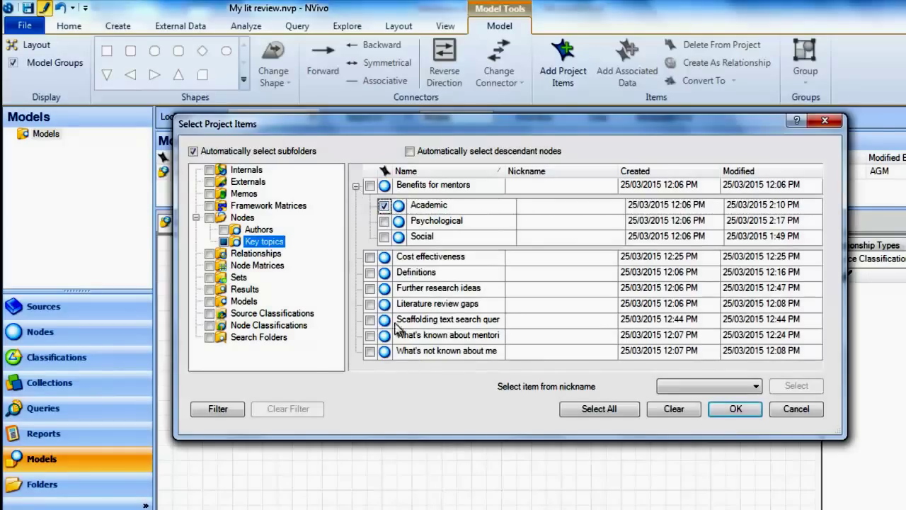
click(736, 410)
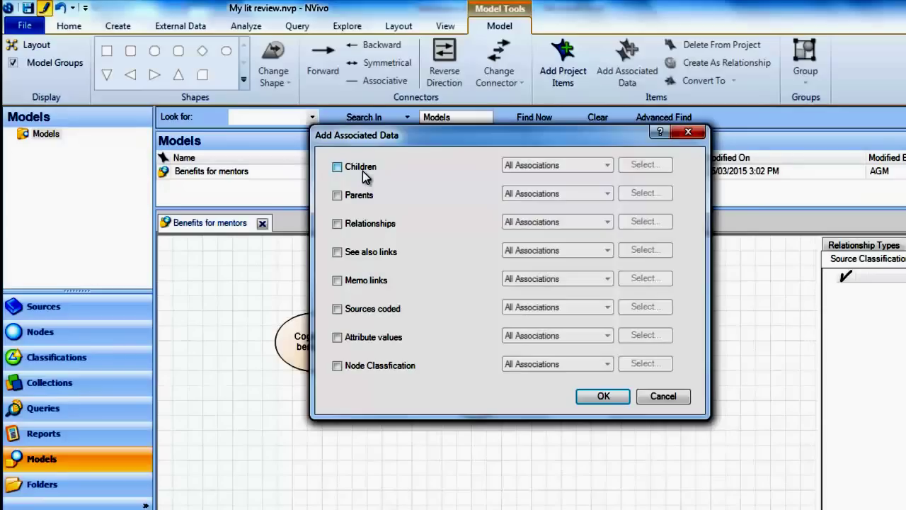
Step: Include the sources coded at the Academic node and move the inserted group clear of the existing shapes
click(338, 310)
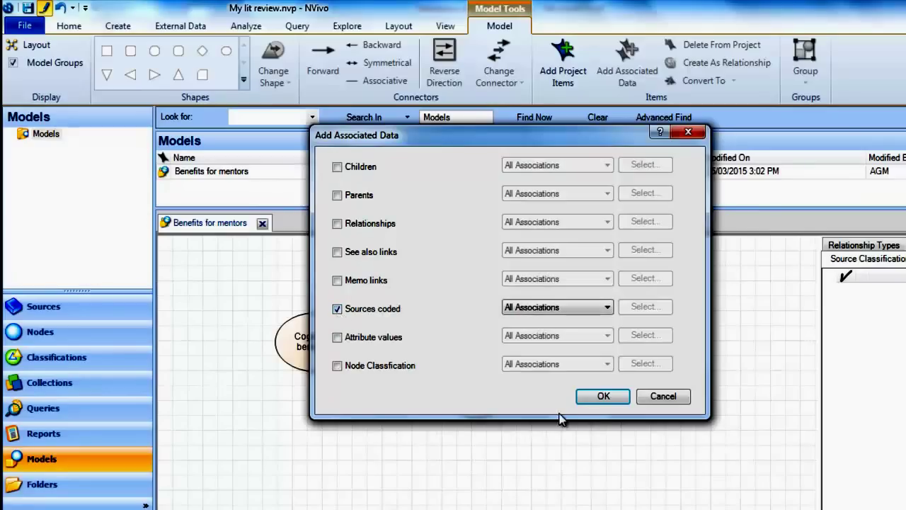
click(603, 394)
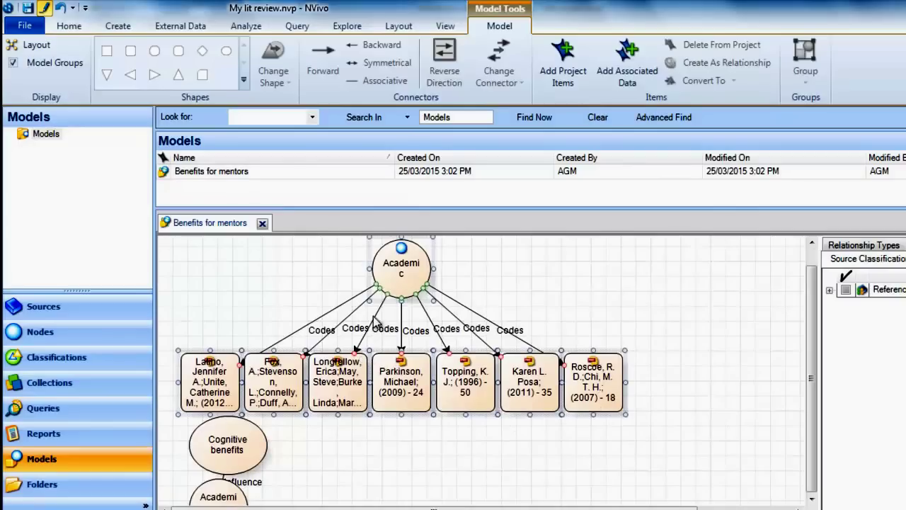
drag(397, 275, 550, 287)
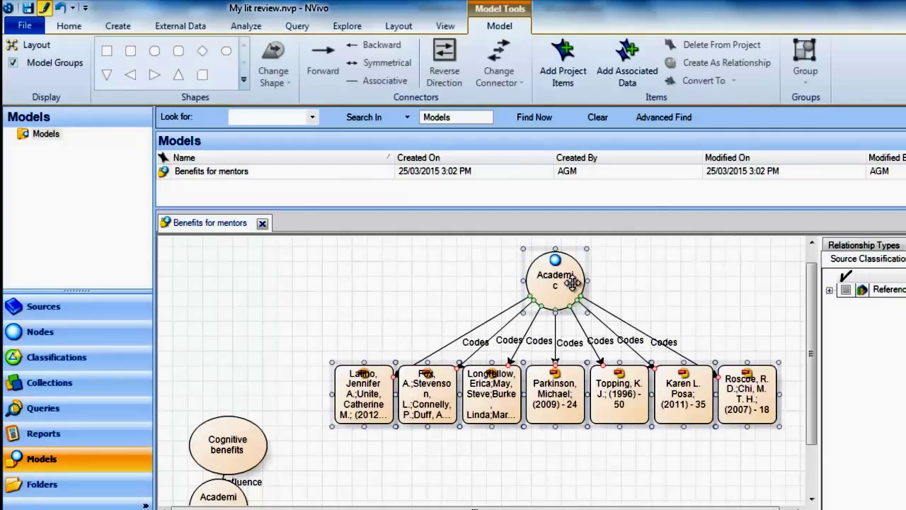
Step: Widen the selected Academic node and source shapes in the model so the node's label fits on one line
drag(587, 280, 600, 282)
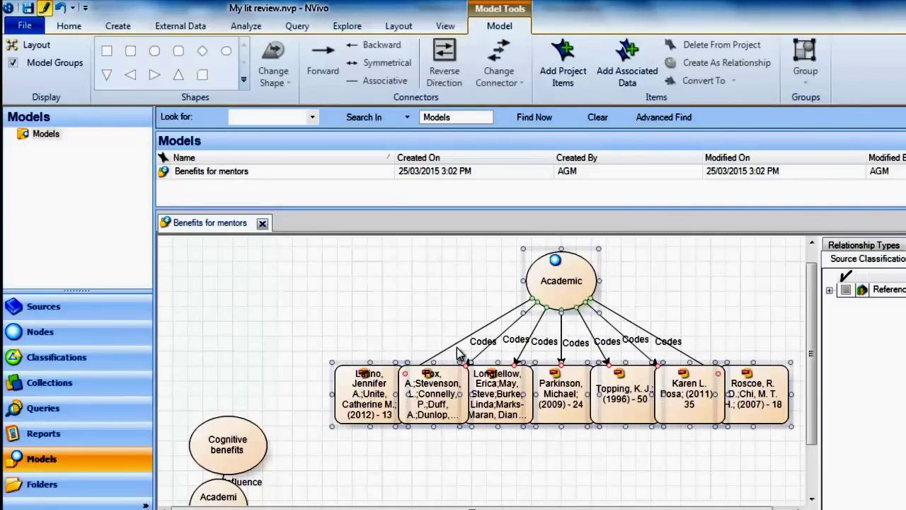
click(516, 254)
Step: Open the Academic node from the model to review its coded references, and close it again
double_click(566, 285)
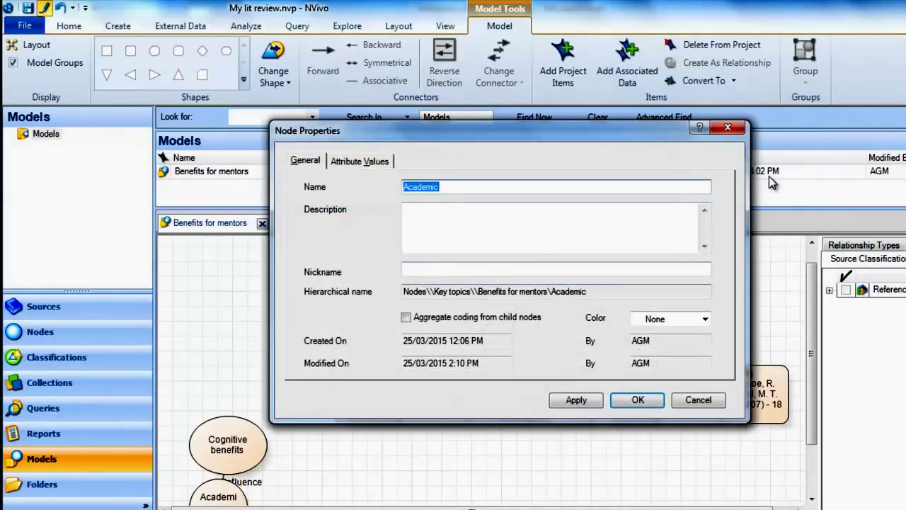
click(728, 127)
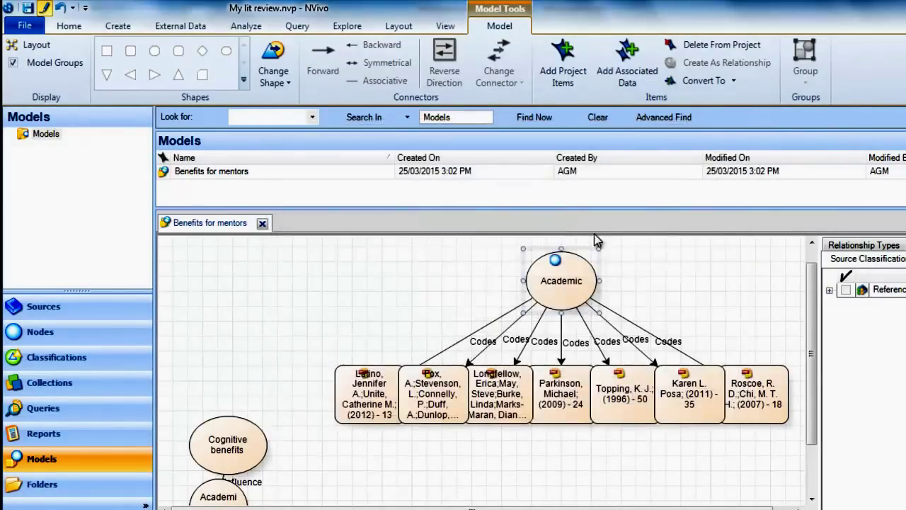
right_click(548, 283)
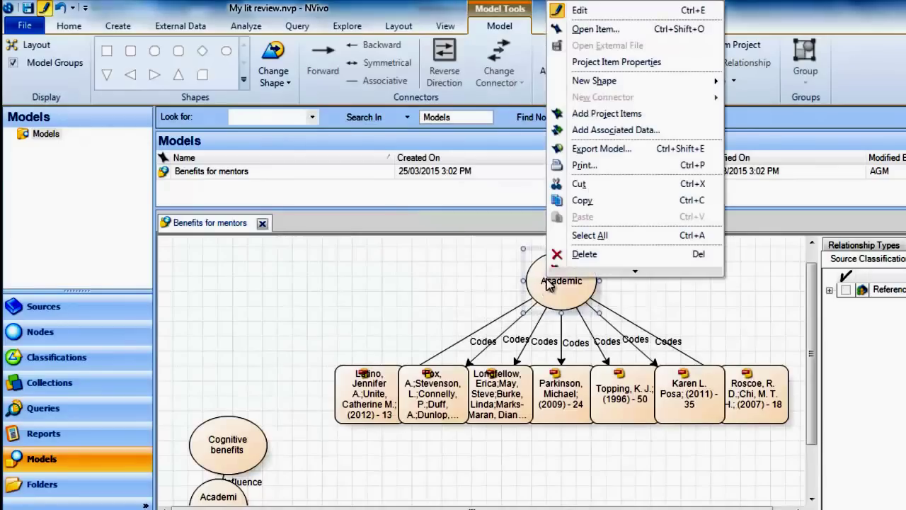
click(594, 27)
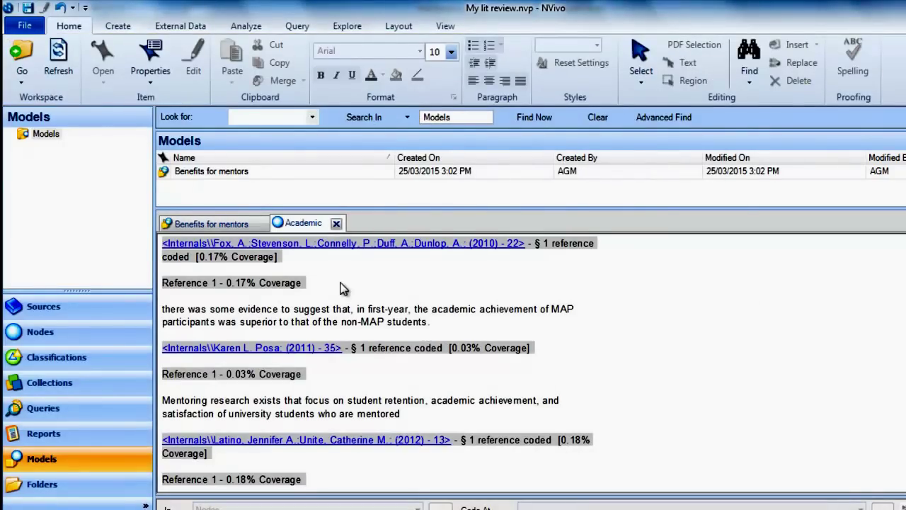
click(337, 224)
Step: Start a new chart of sources by attribute value for a single attribute
click(341, 29)
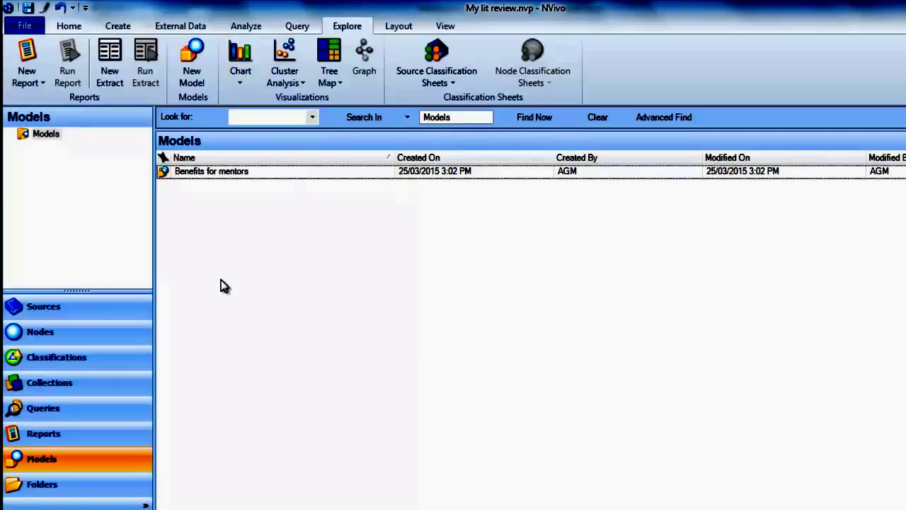
click(242, 85)
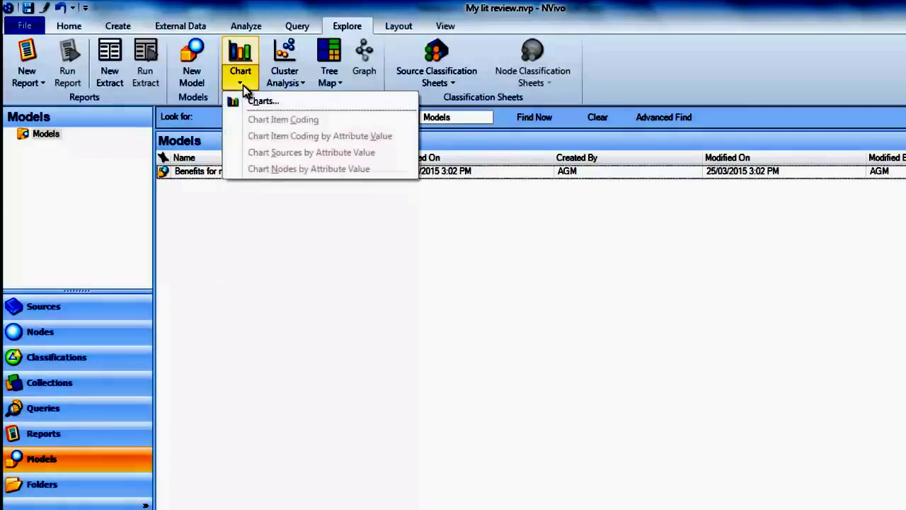
click(253, 101)
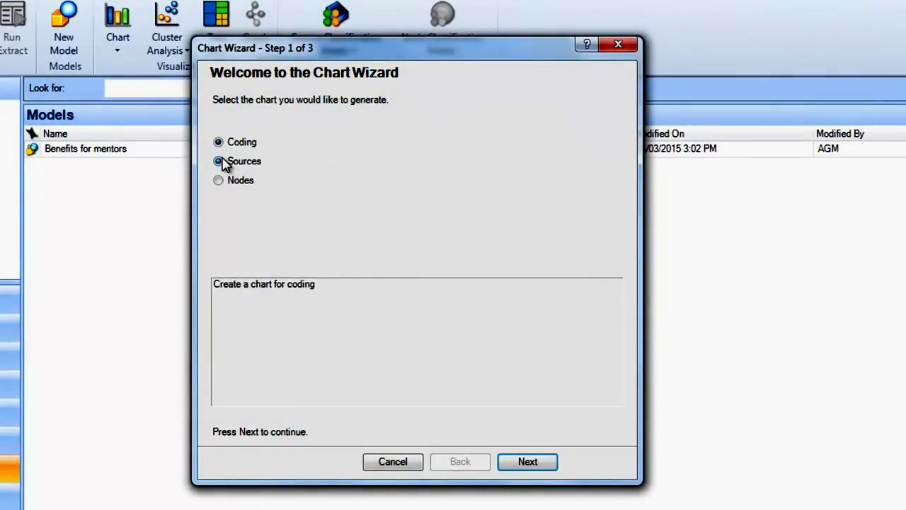
click(221, 161)
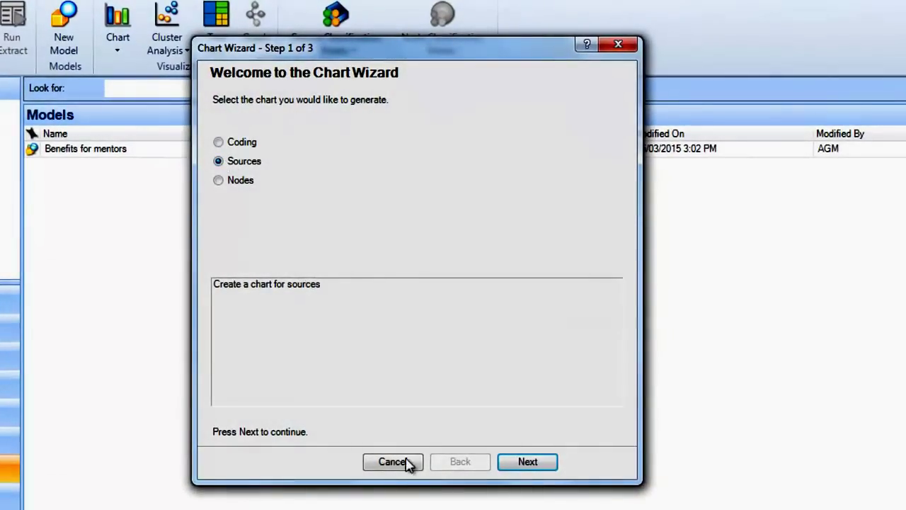
click(526, 467)
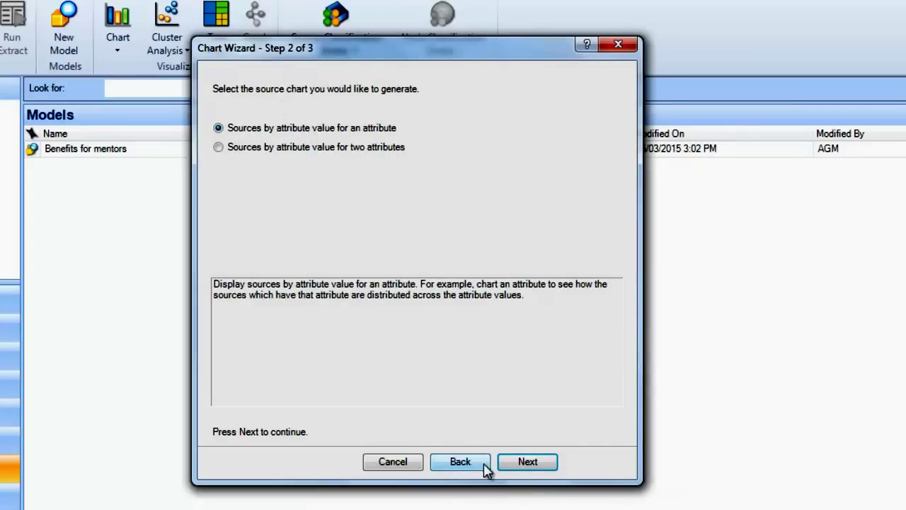
click(522, 467)
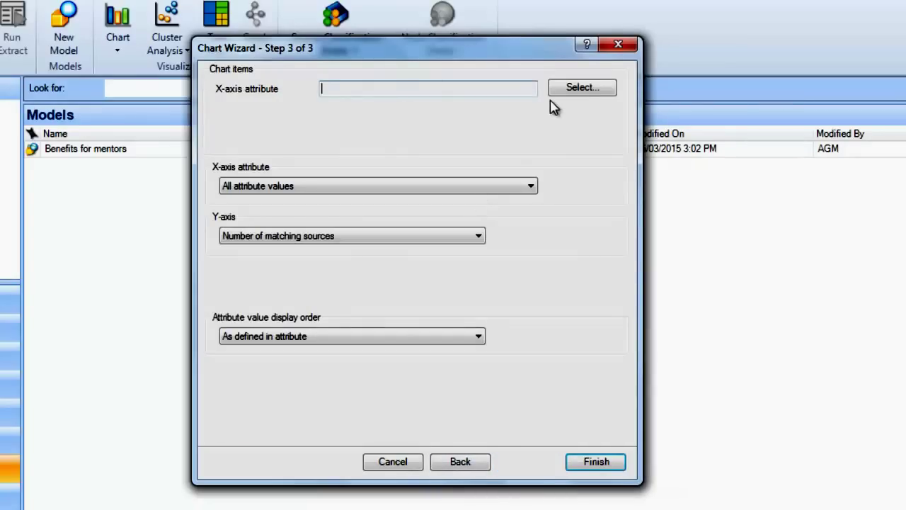
Step: Choose the Year attribute of the Reference source classification for the chart's X-axis
click(577, 91)
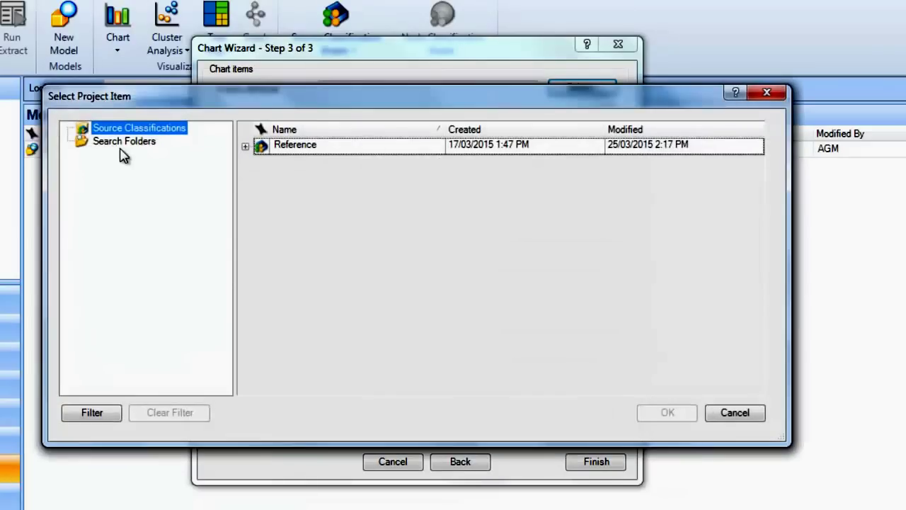
click(245, 147)
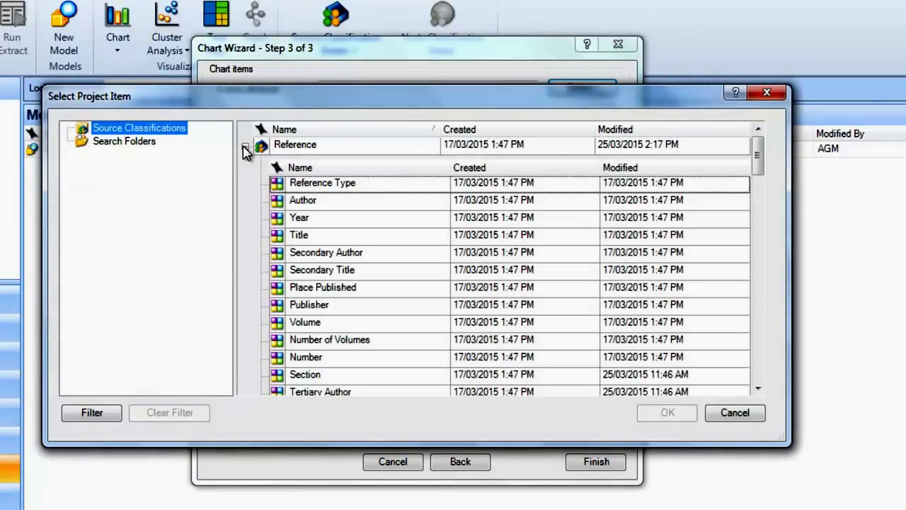
click(294, 218)
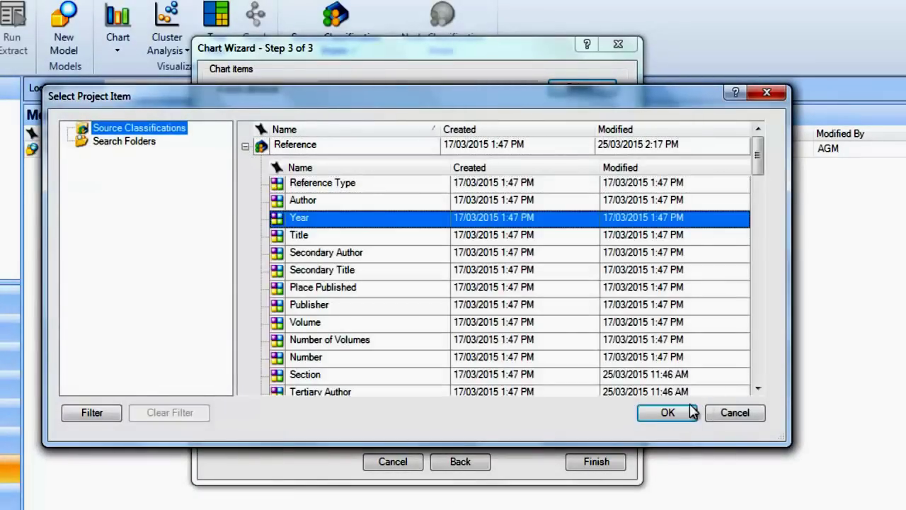
click(666, 413)
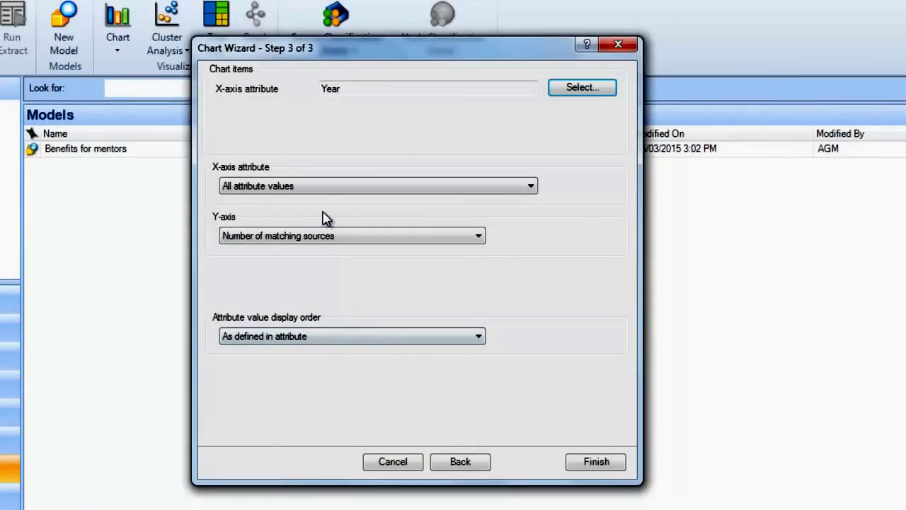
Step: Exclude Unassigned and Not Applicable values, order the values by descending Y-axis value, and generate the chart of matching sources
click(316, 186)
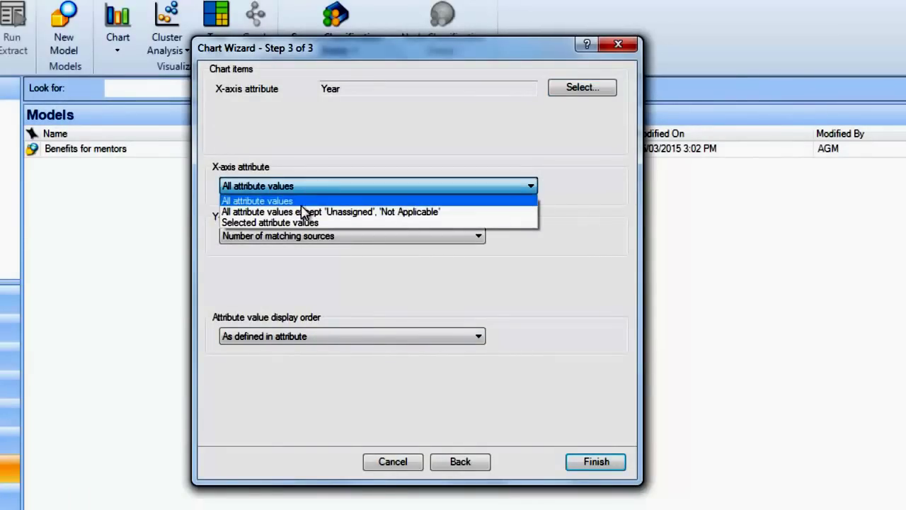
click(368, 215)
click(343, 238)
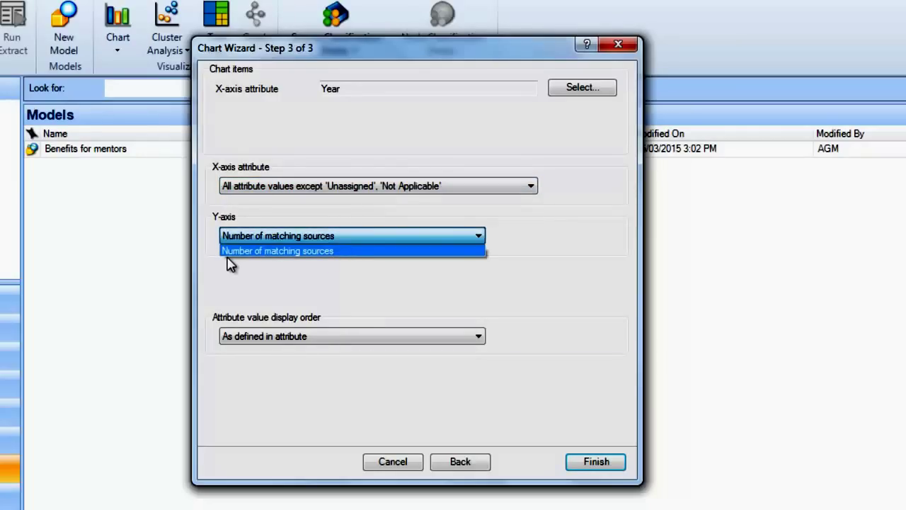
click(316, 276)
click(360, 338)
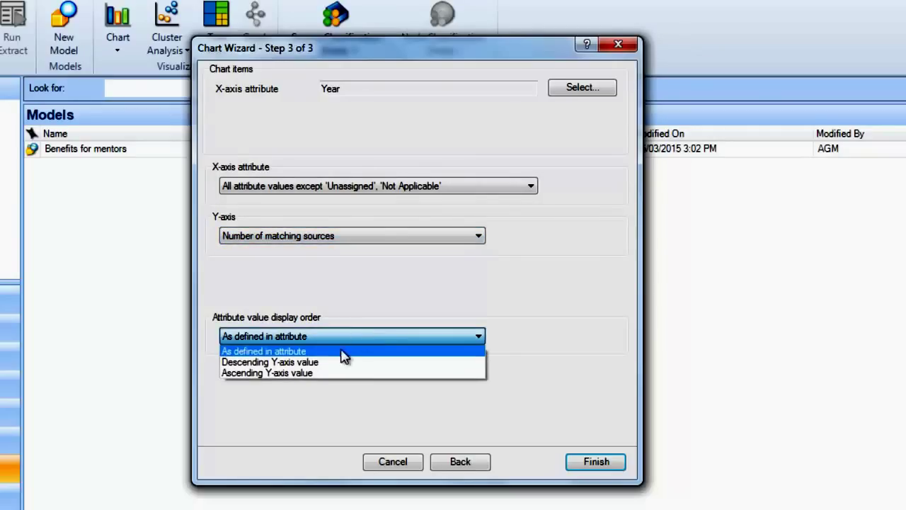
click(269, 361)
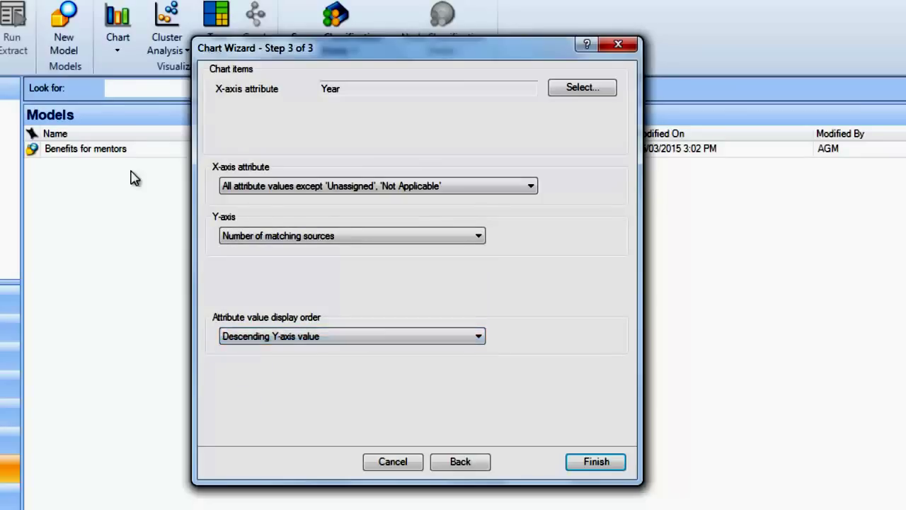
click(605, 466)
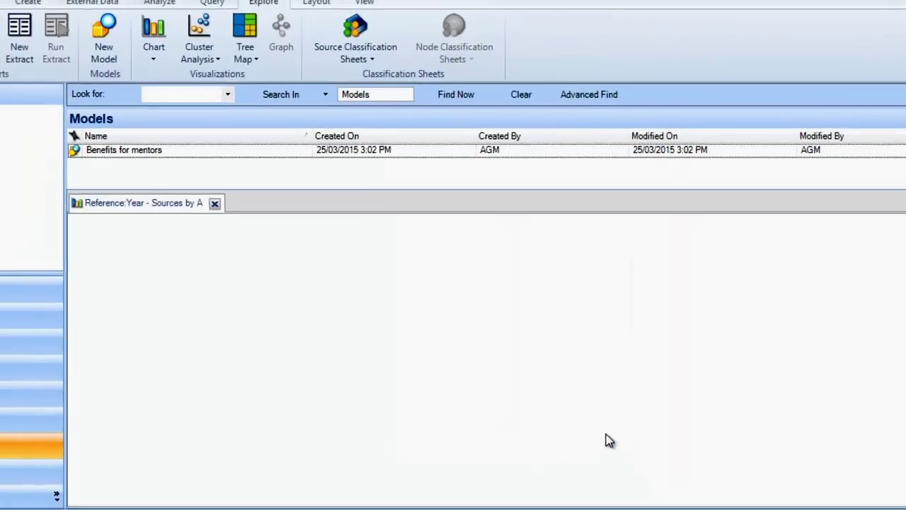